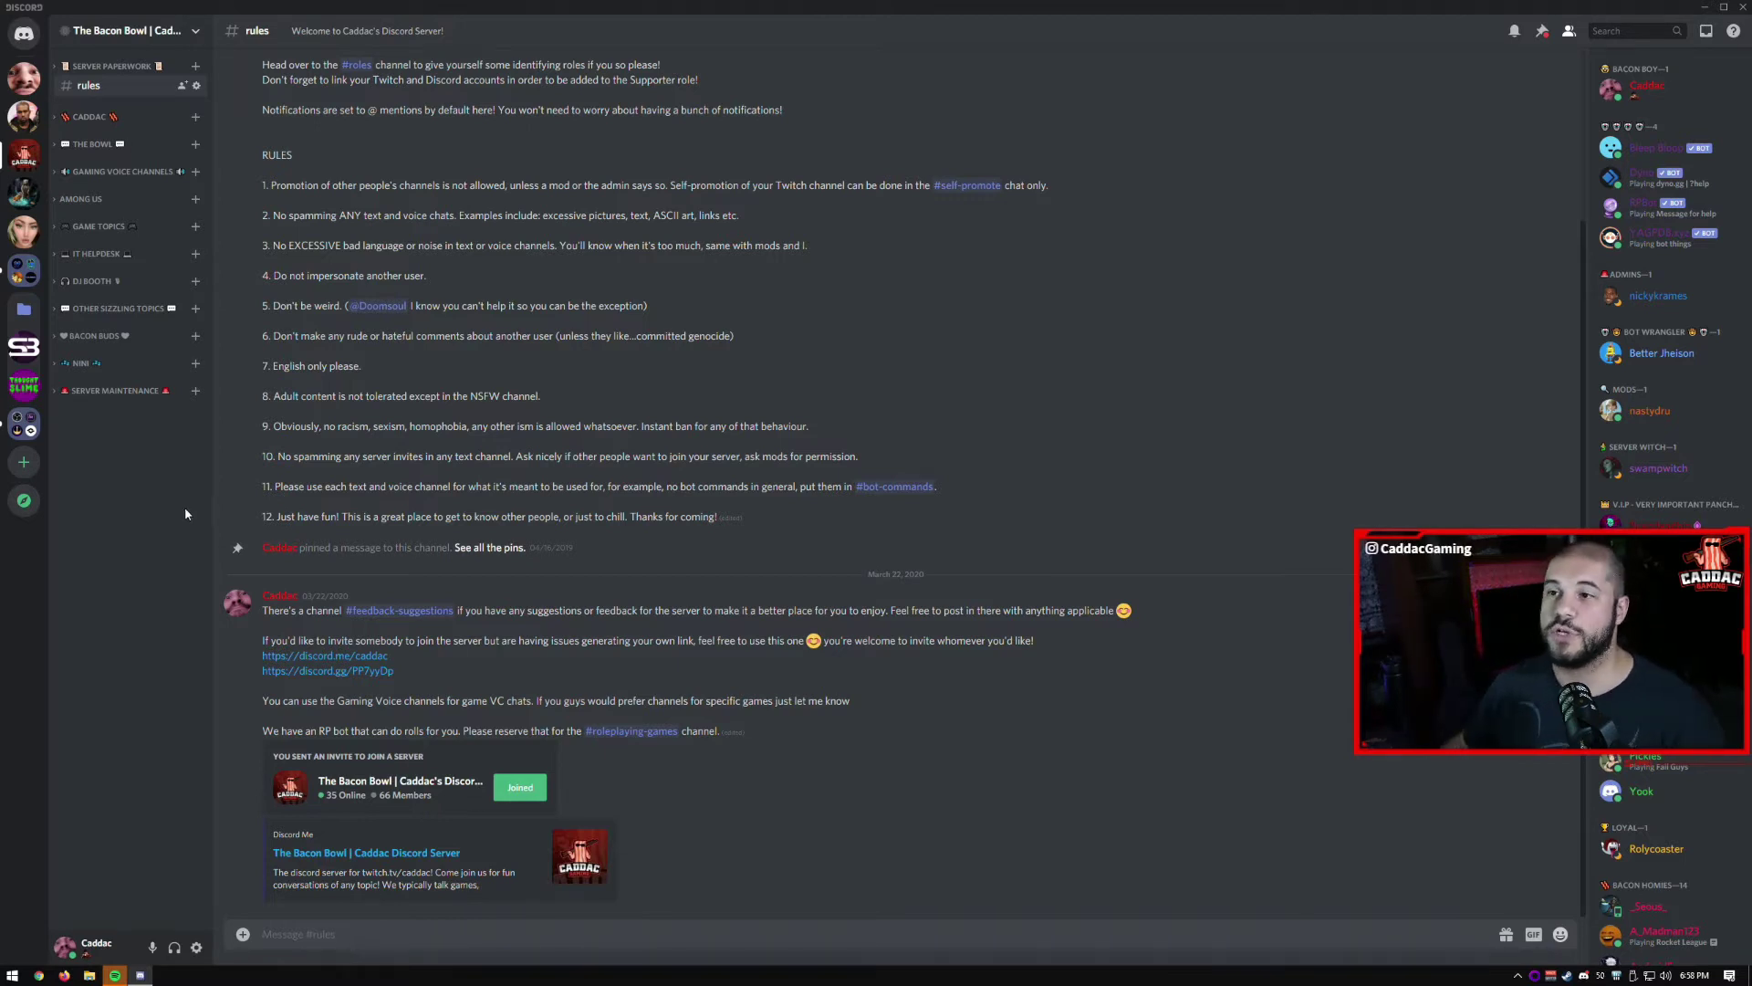
- Create a new server of your own from scratch, named Caddac Test Server
left_click(25, 463)
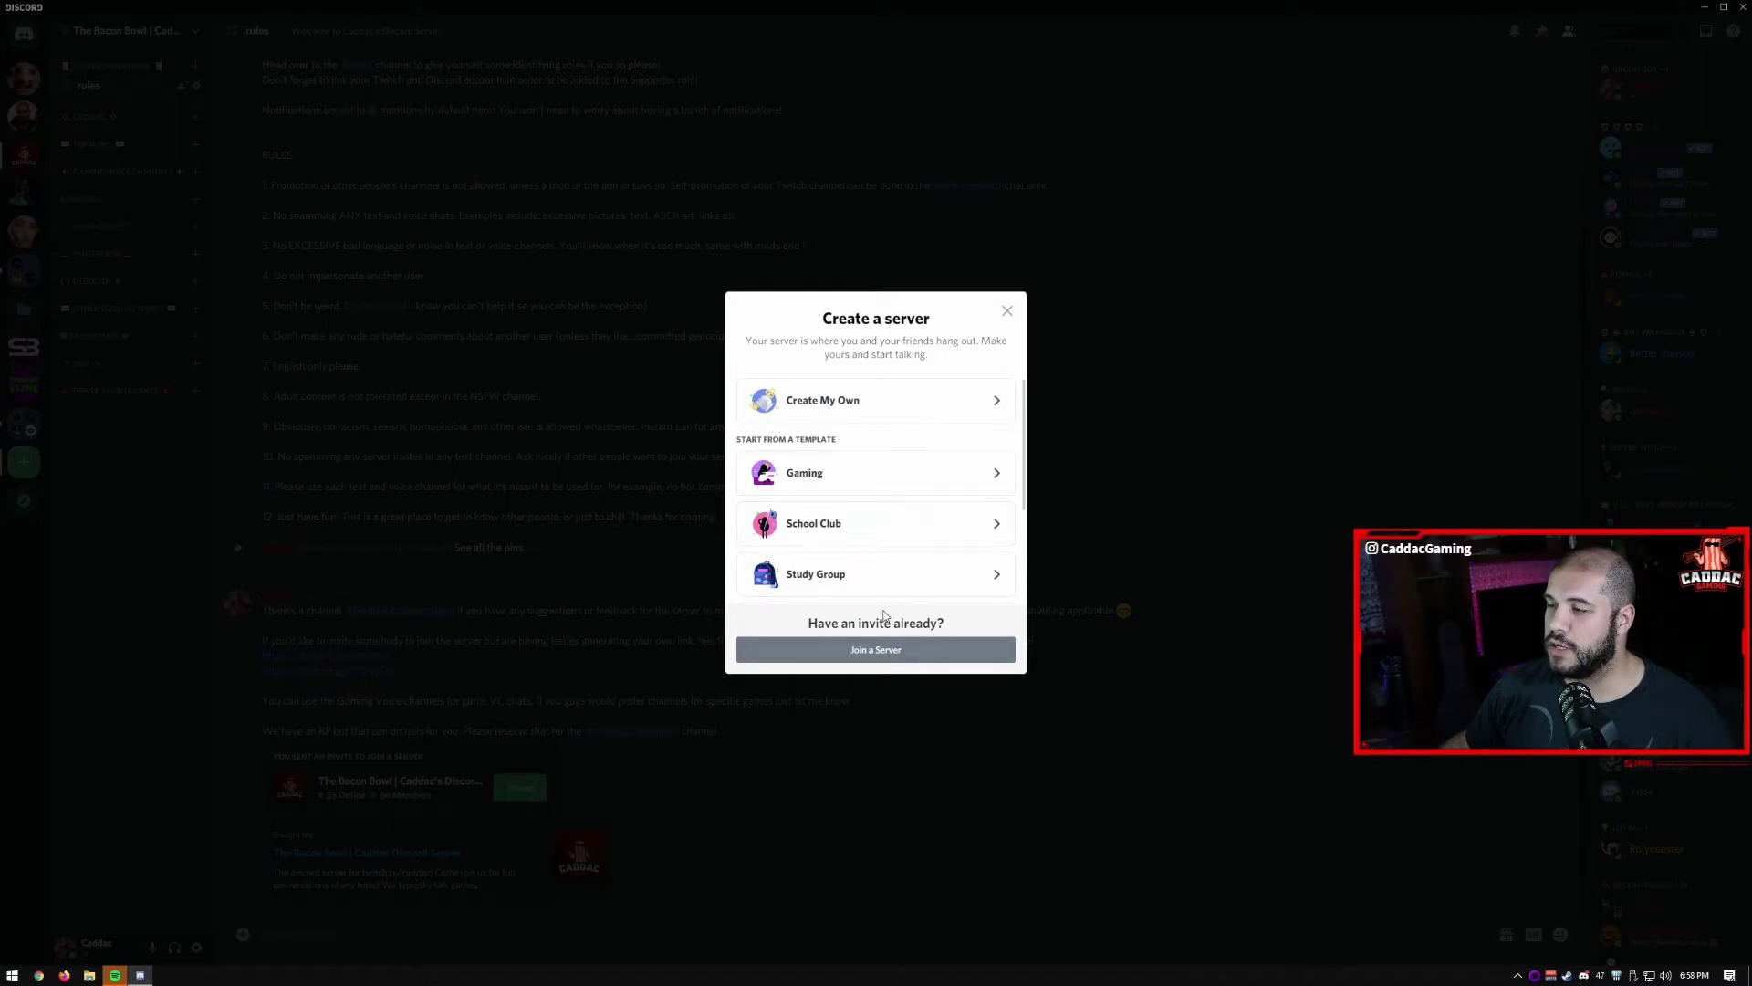
left_click(852, 402)
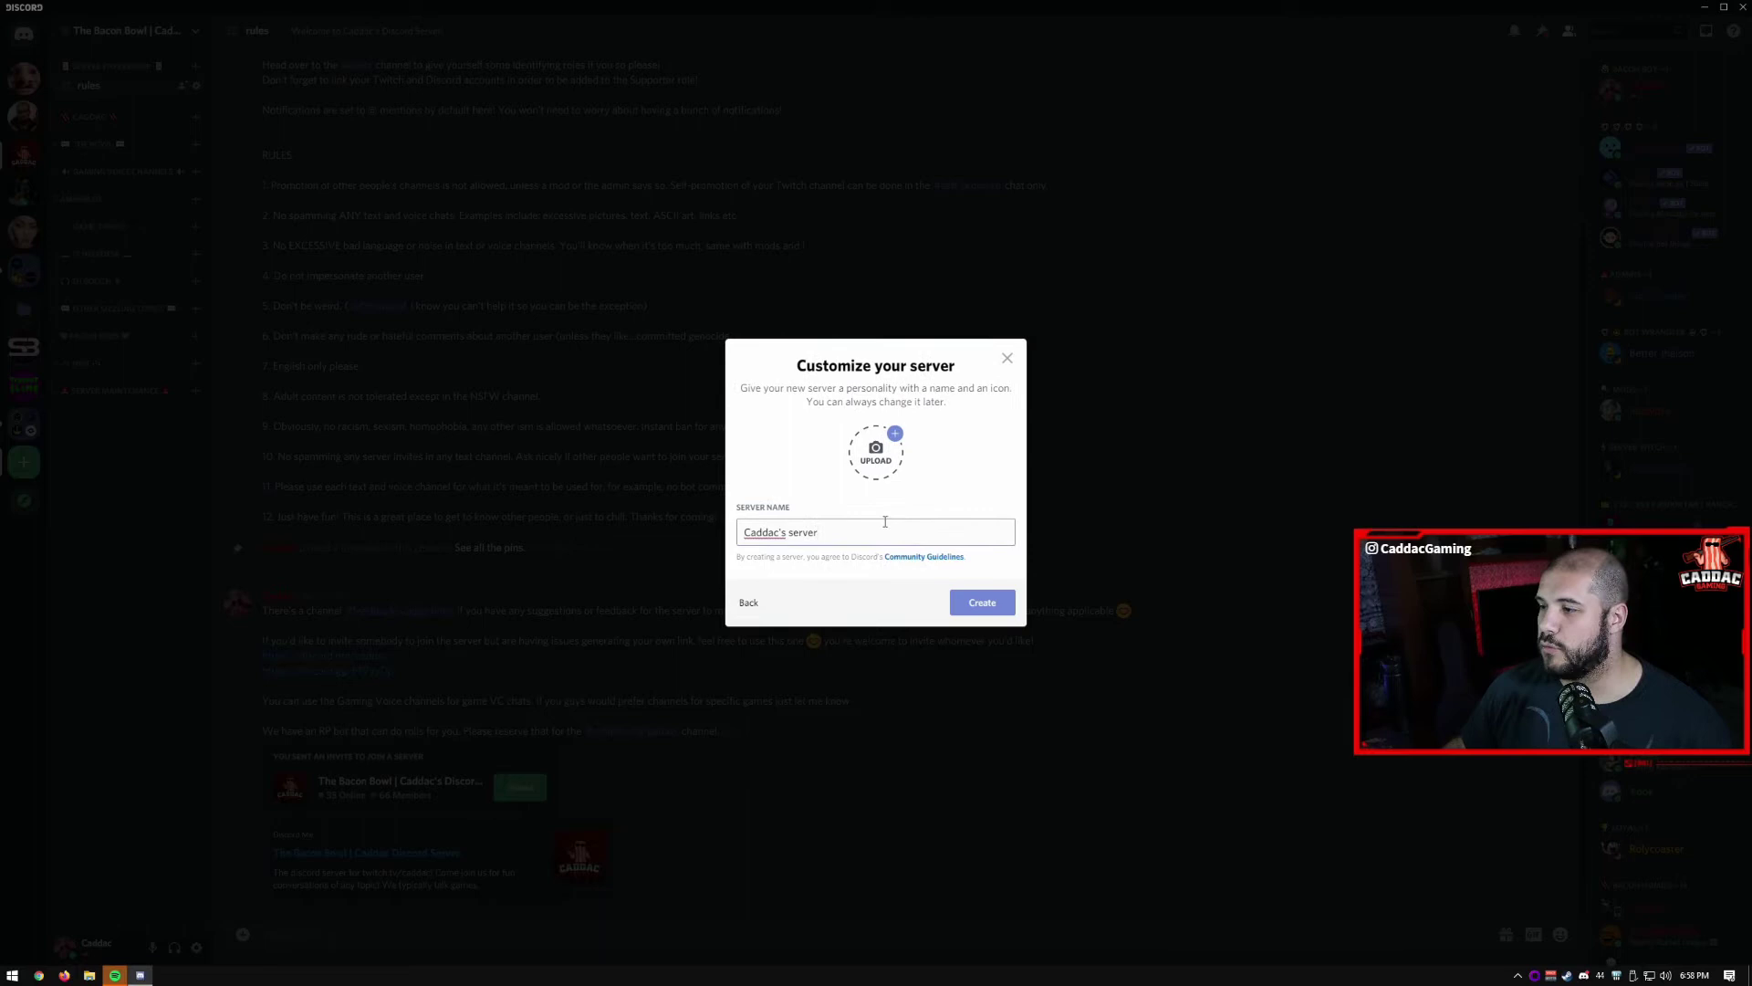
left_click_drag(880, 532, 782, 532)
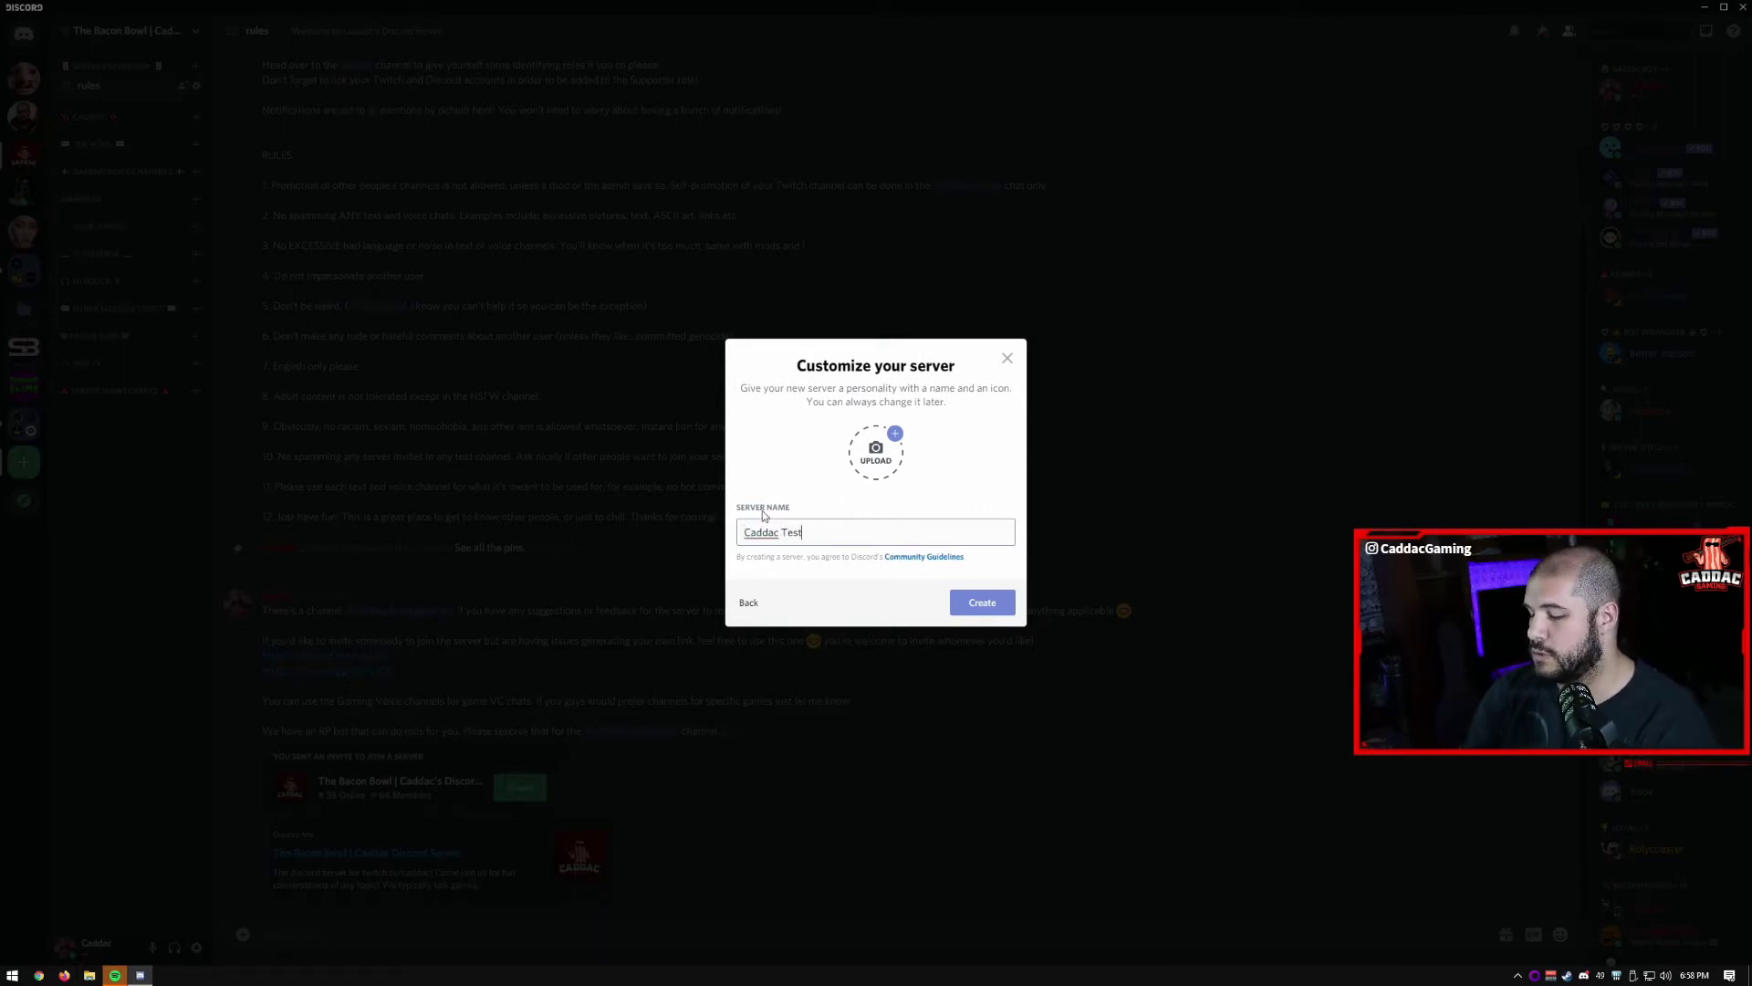
type("Test Server")
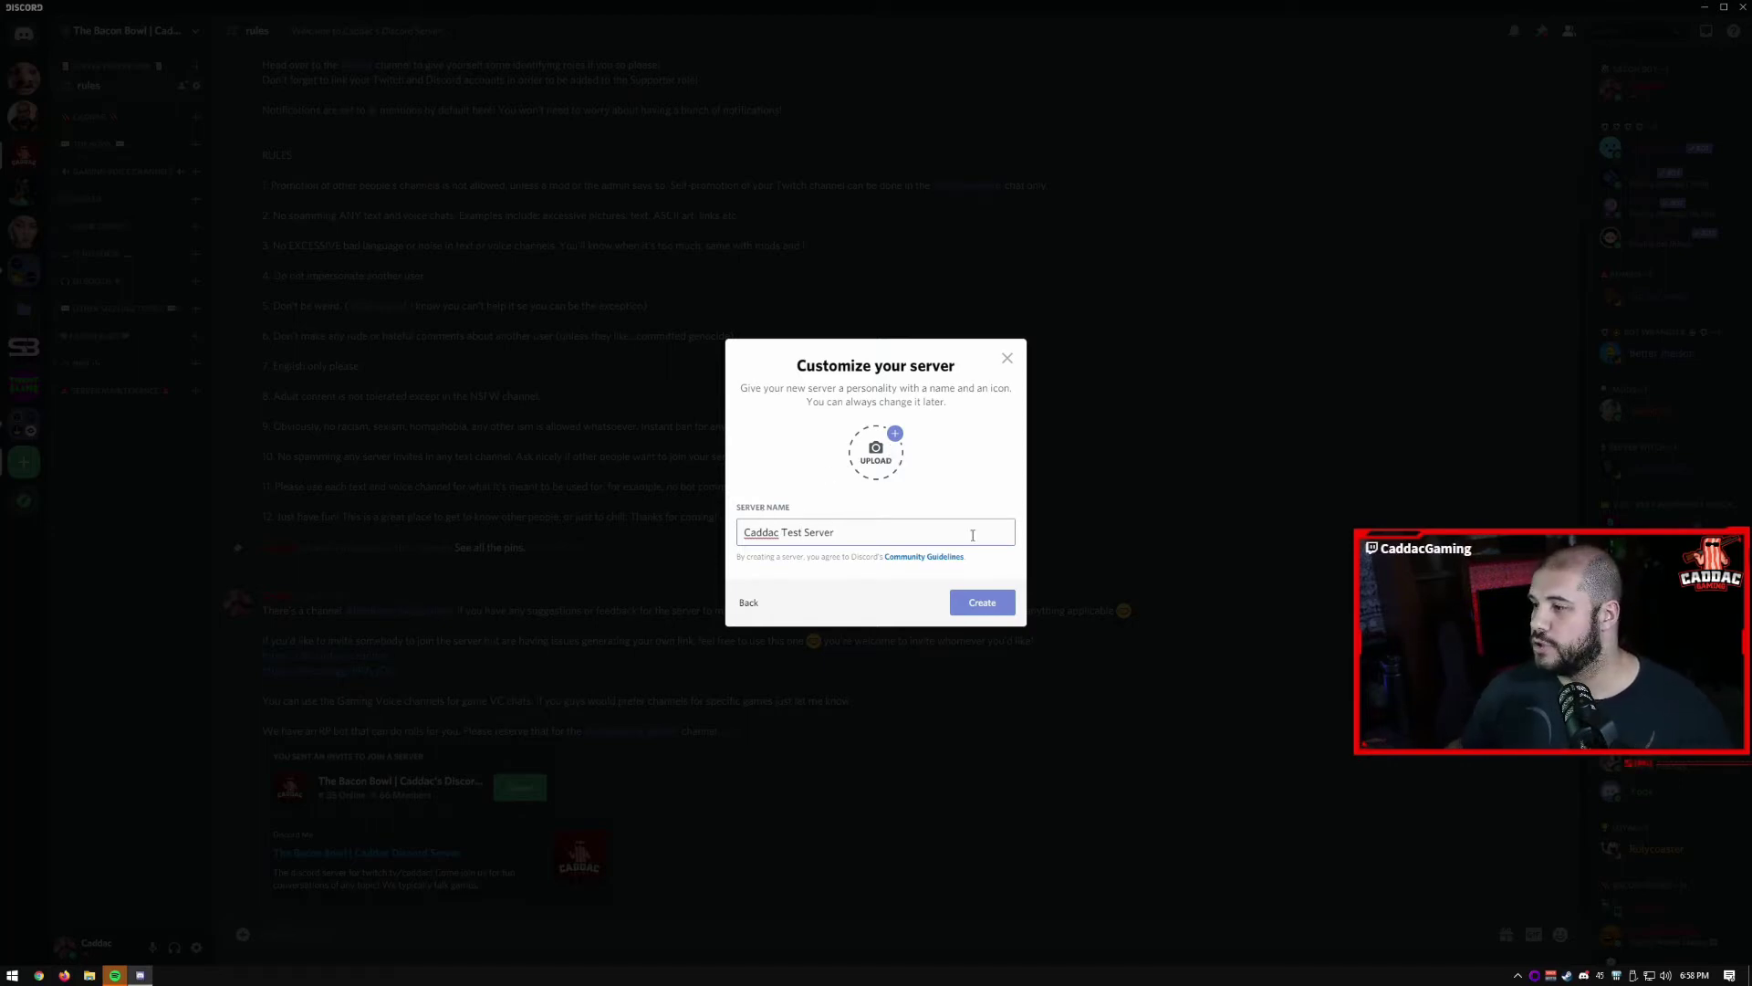
left_click(984, 603)
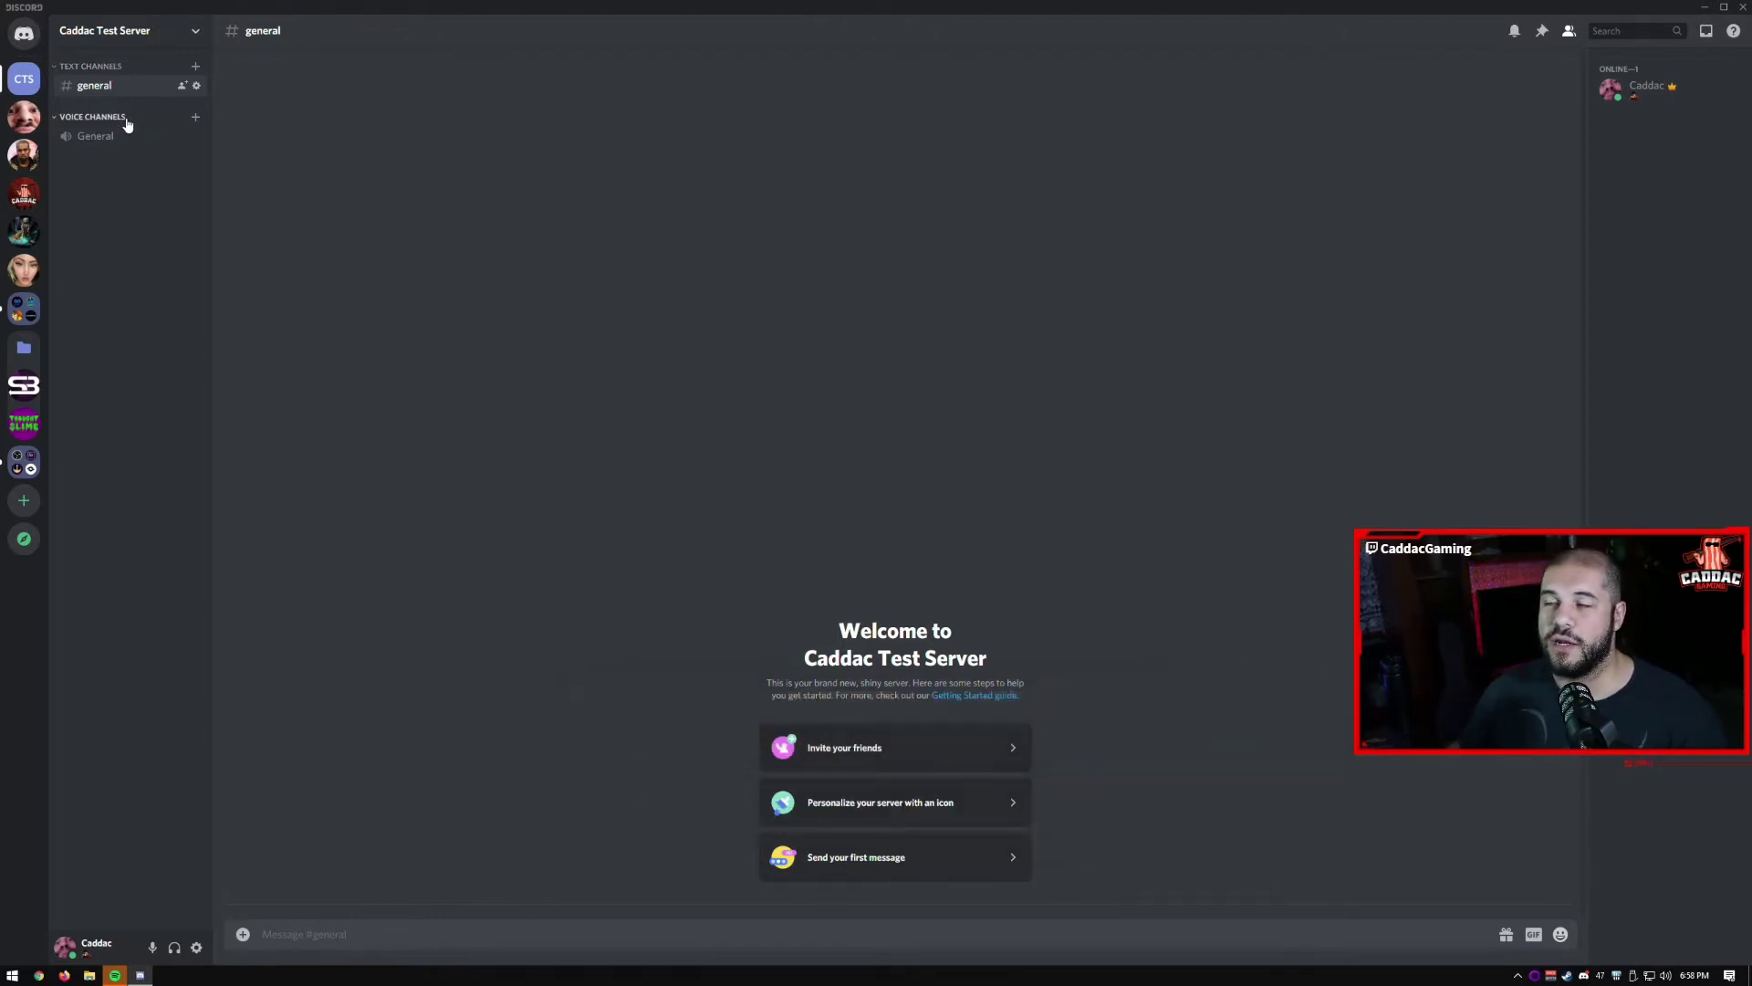
- Create a text channel named another-text-channel in the Text Channels category
left_click(196, 67)
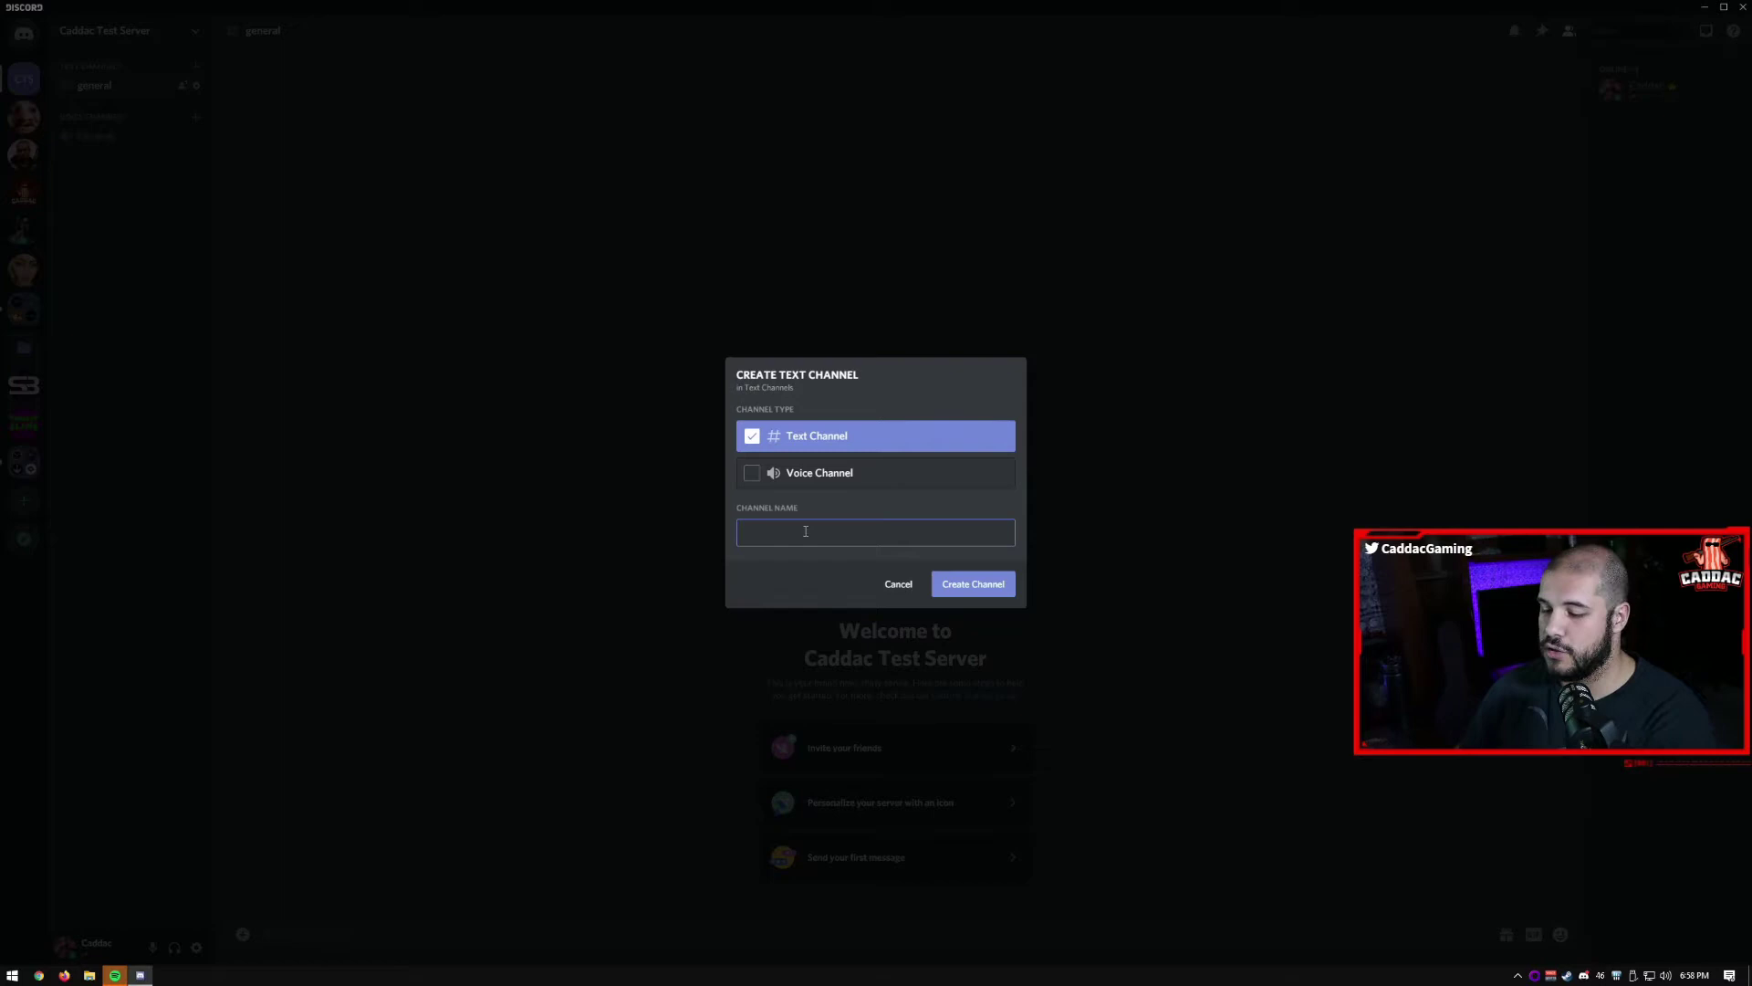
type("another-te")
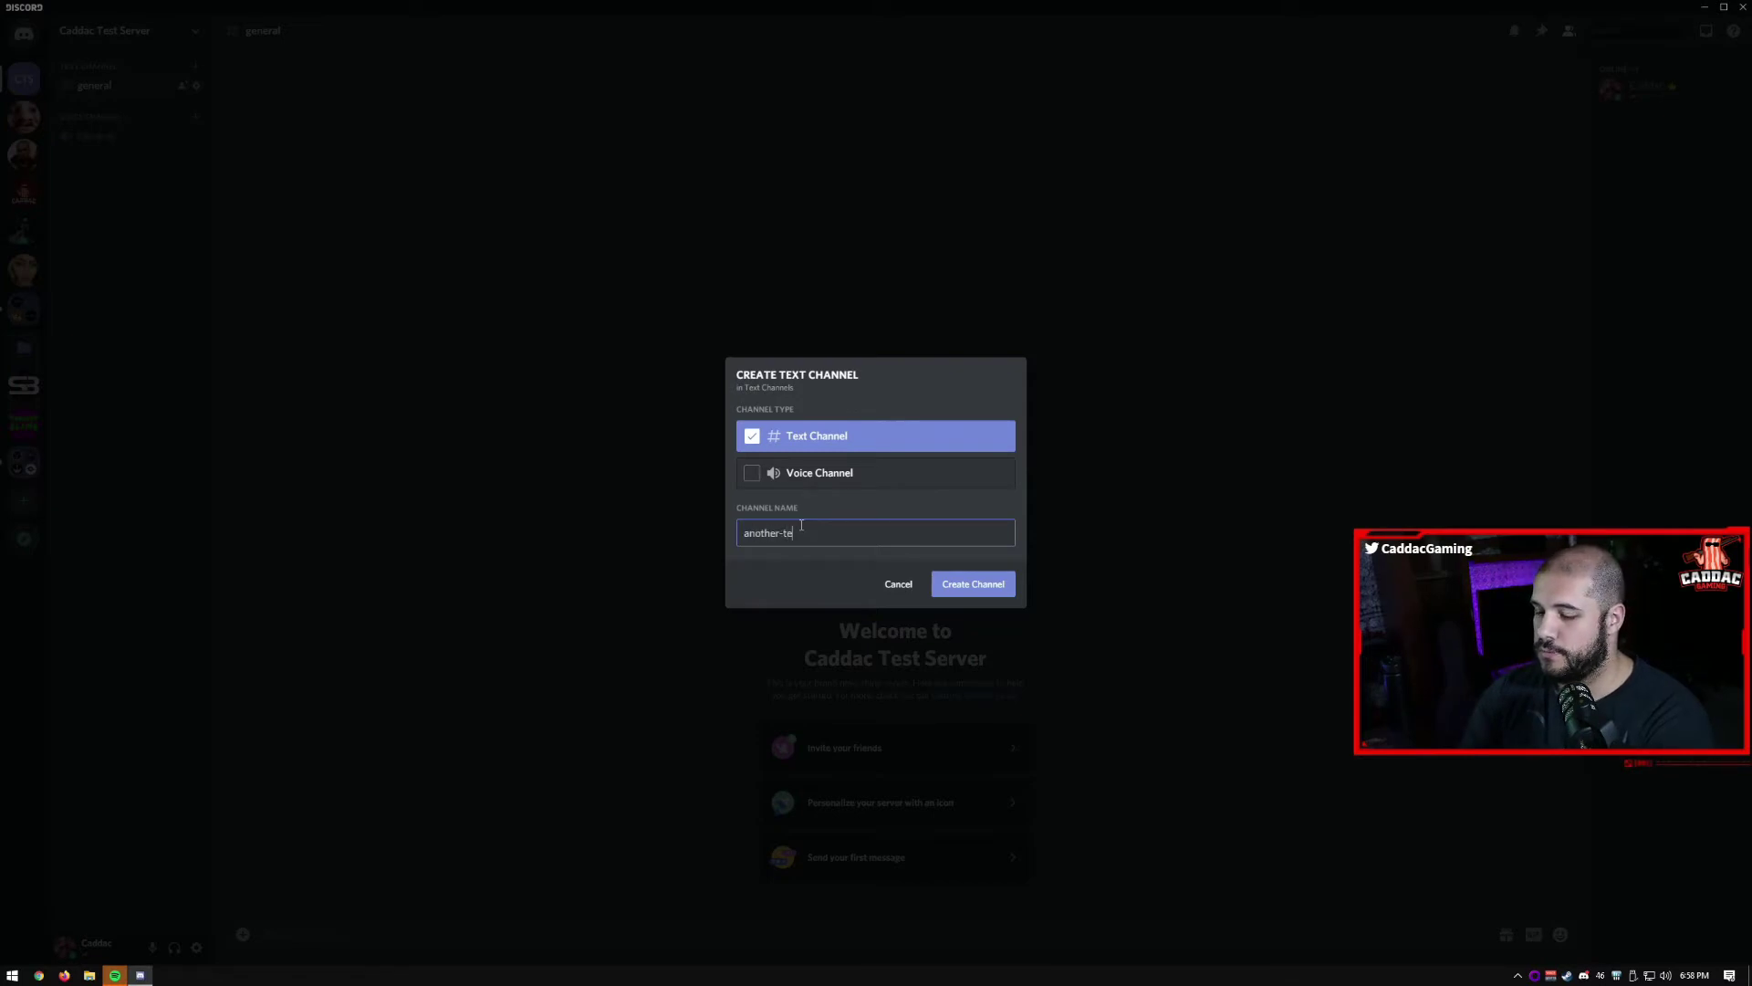
type("xt-chan")
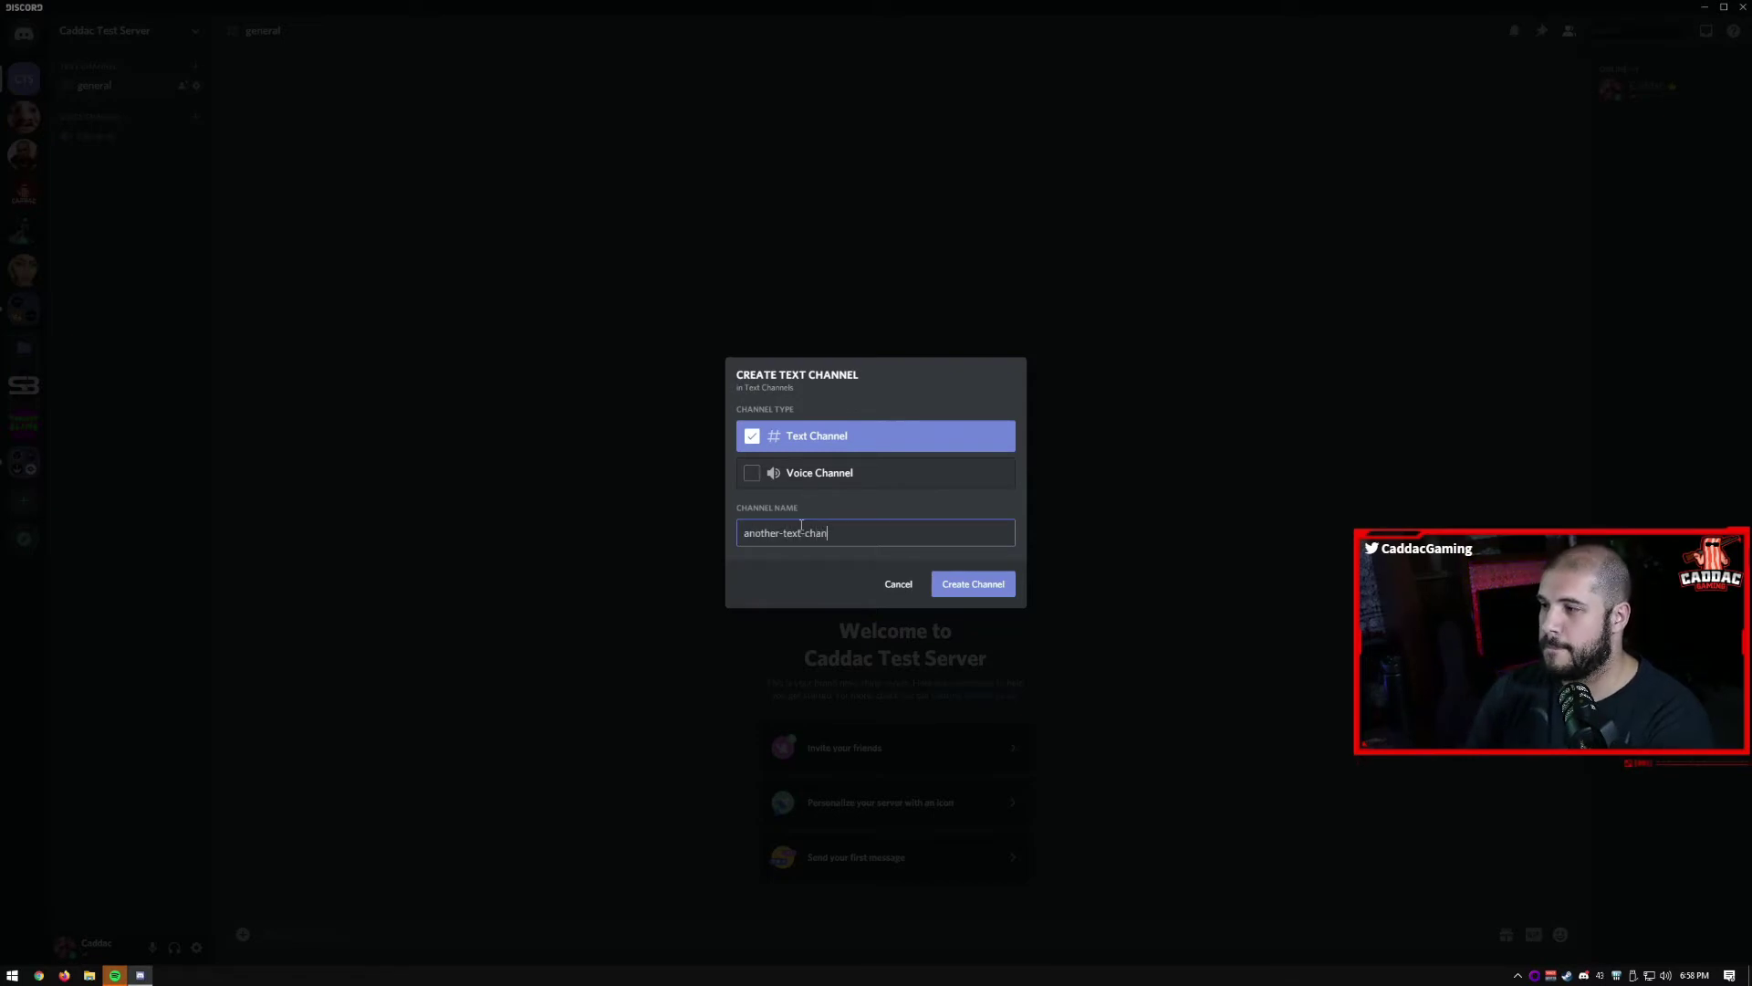
type("nel")
key("Return")
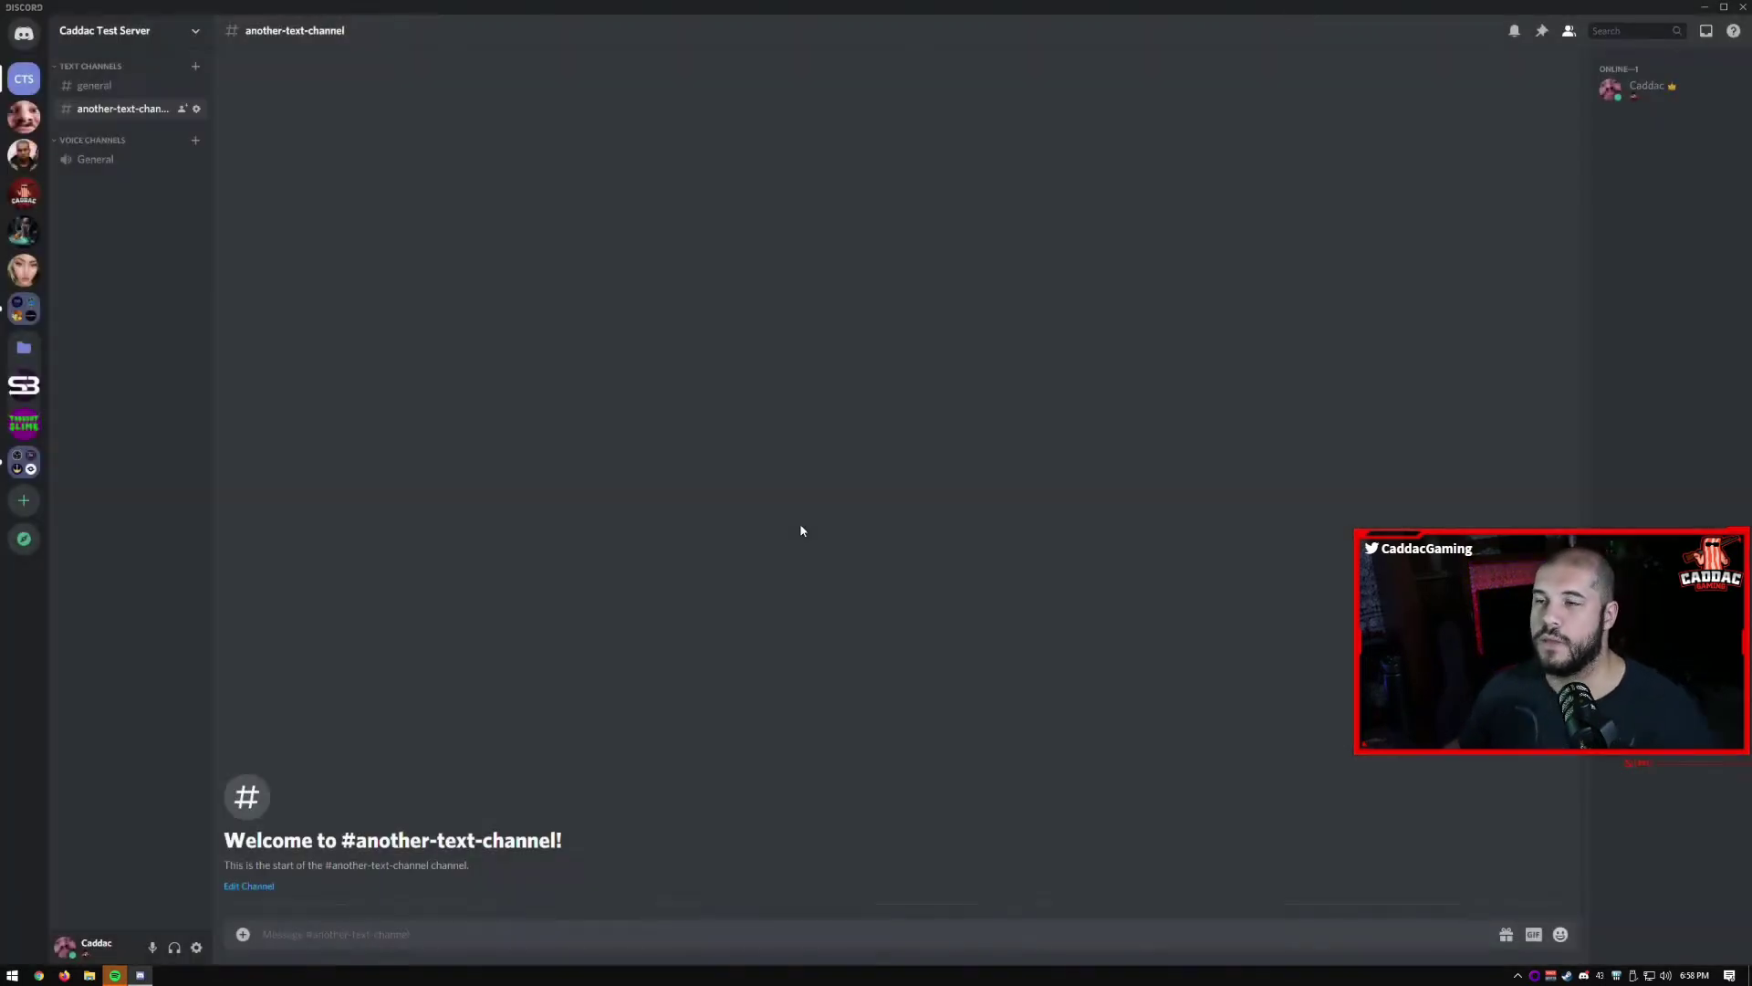
- Create a voice channel named "another voice channel" in the Voice Channels category
left_click(196, 141)
left_click(810, 471)
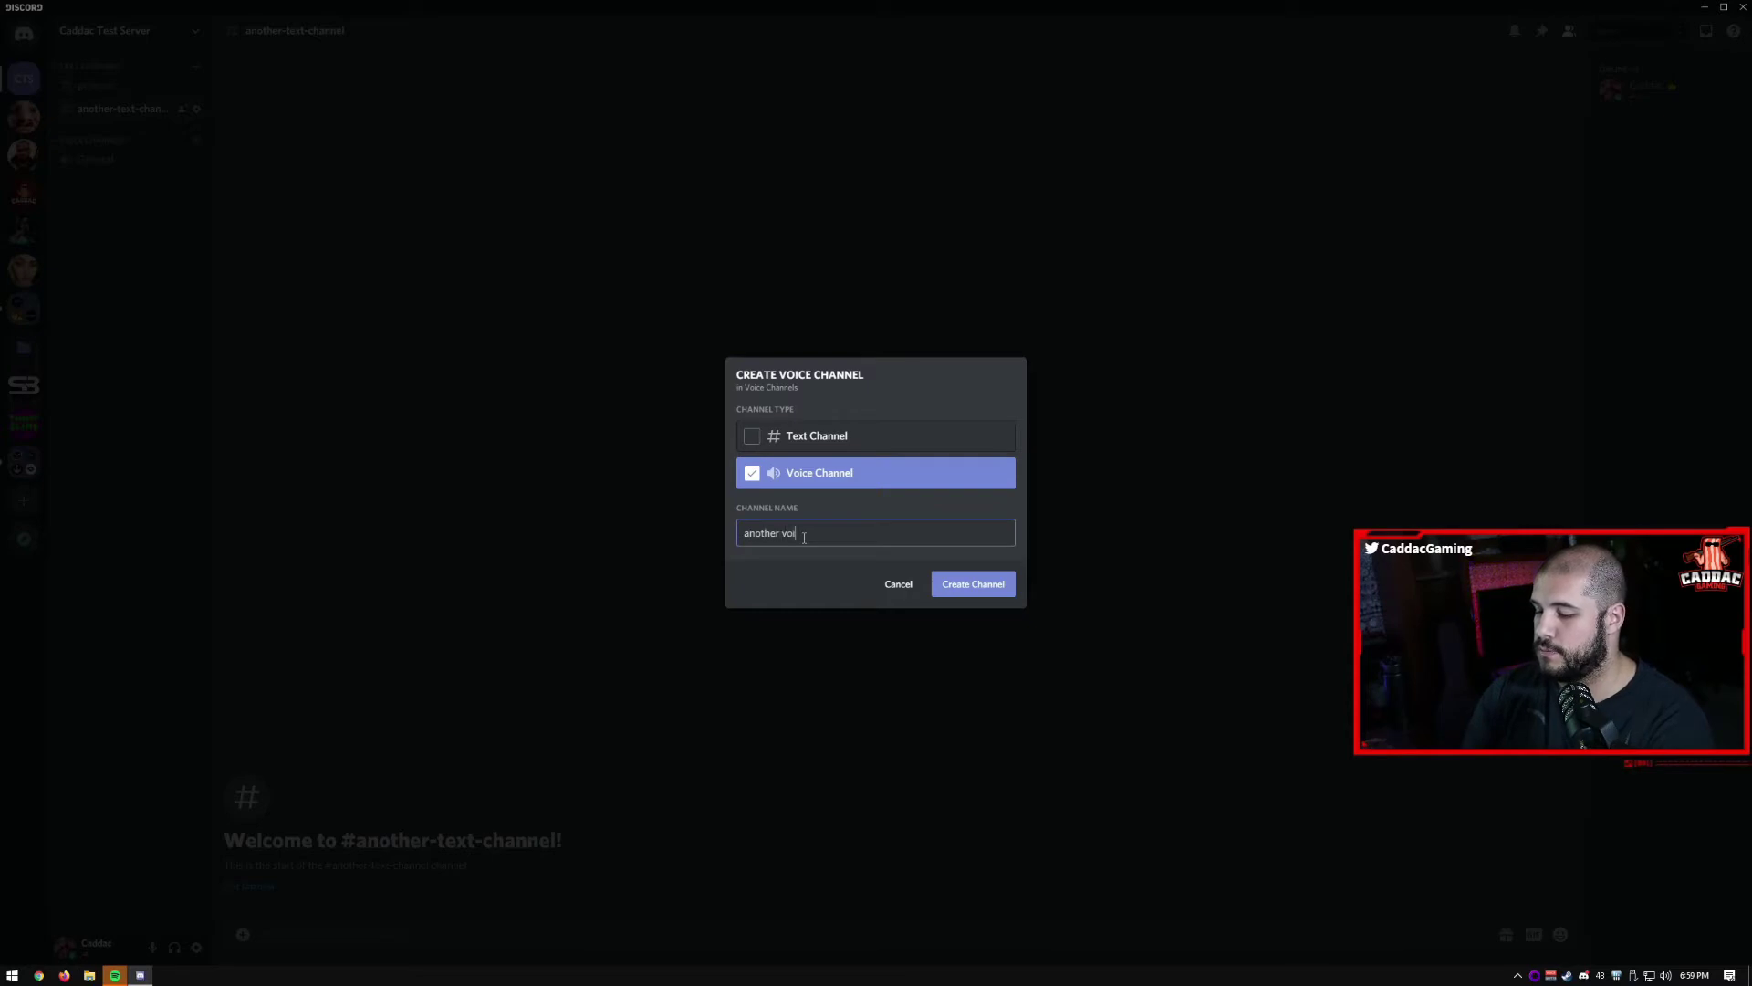
type("another voice channel")
key("Return")
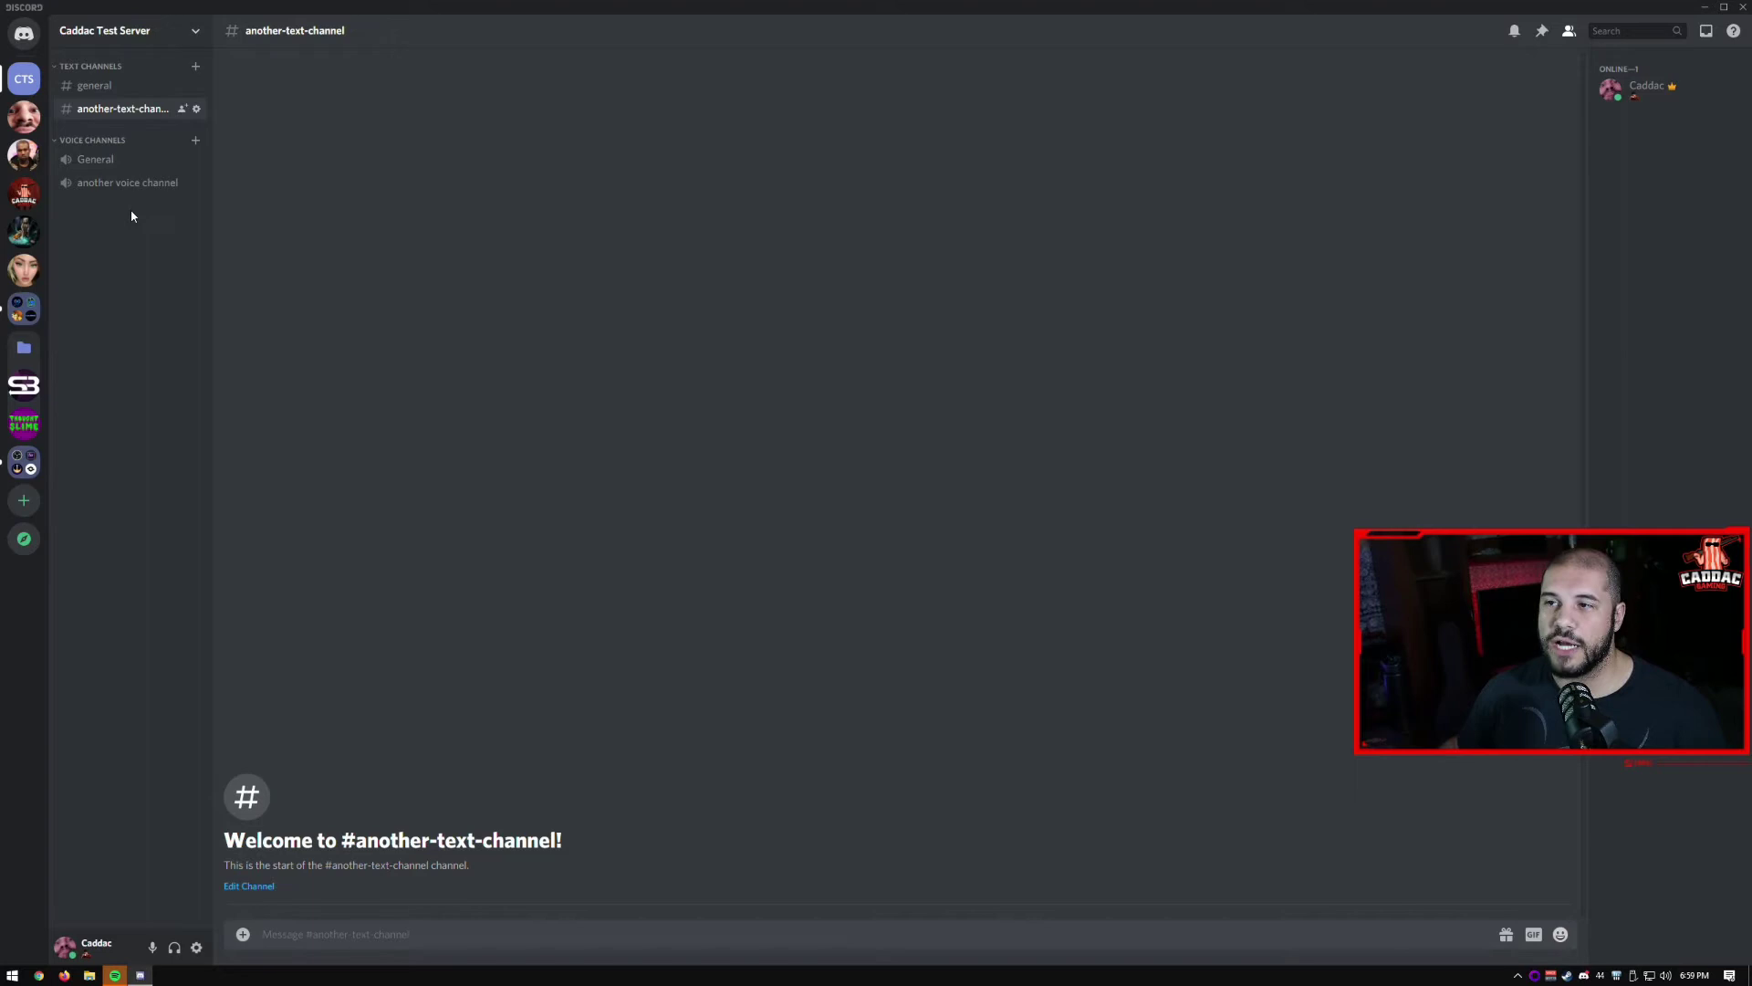
- Create a text channel named text inside the Voice Channels category
left_click(195, 139)
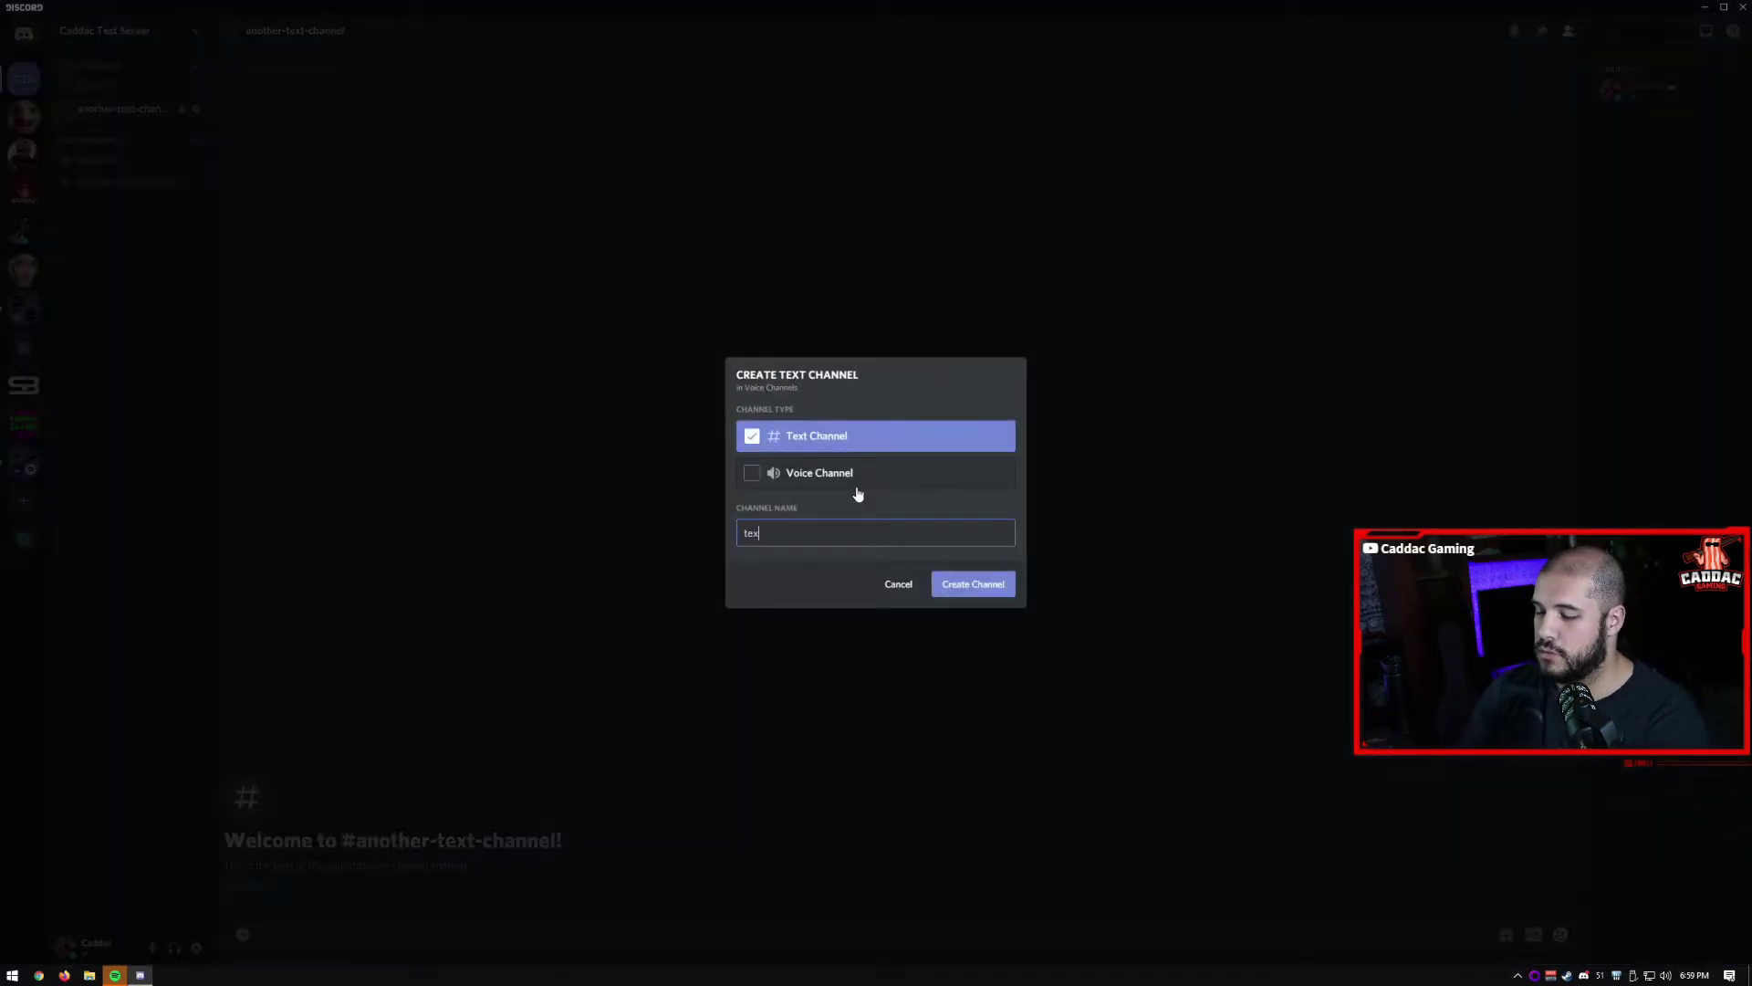
type("text")
key("Return")
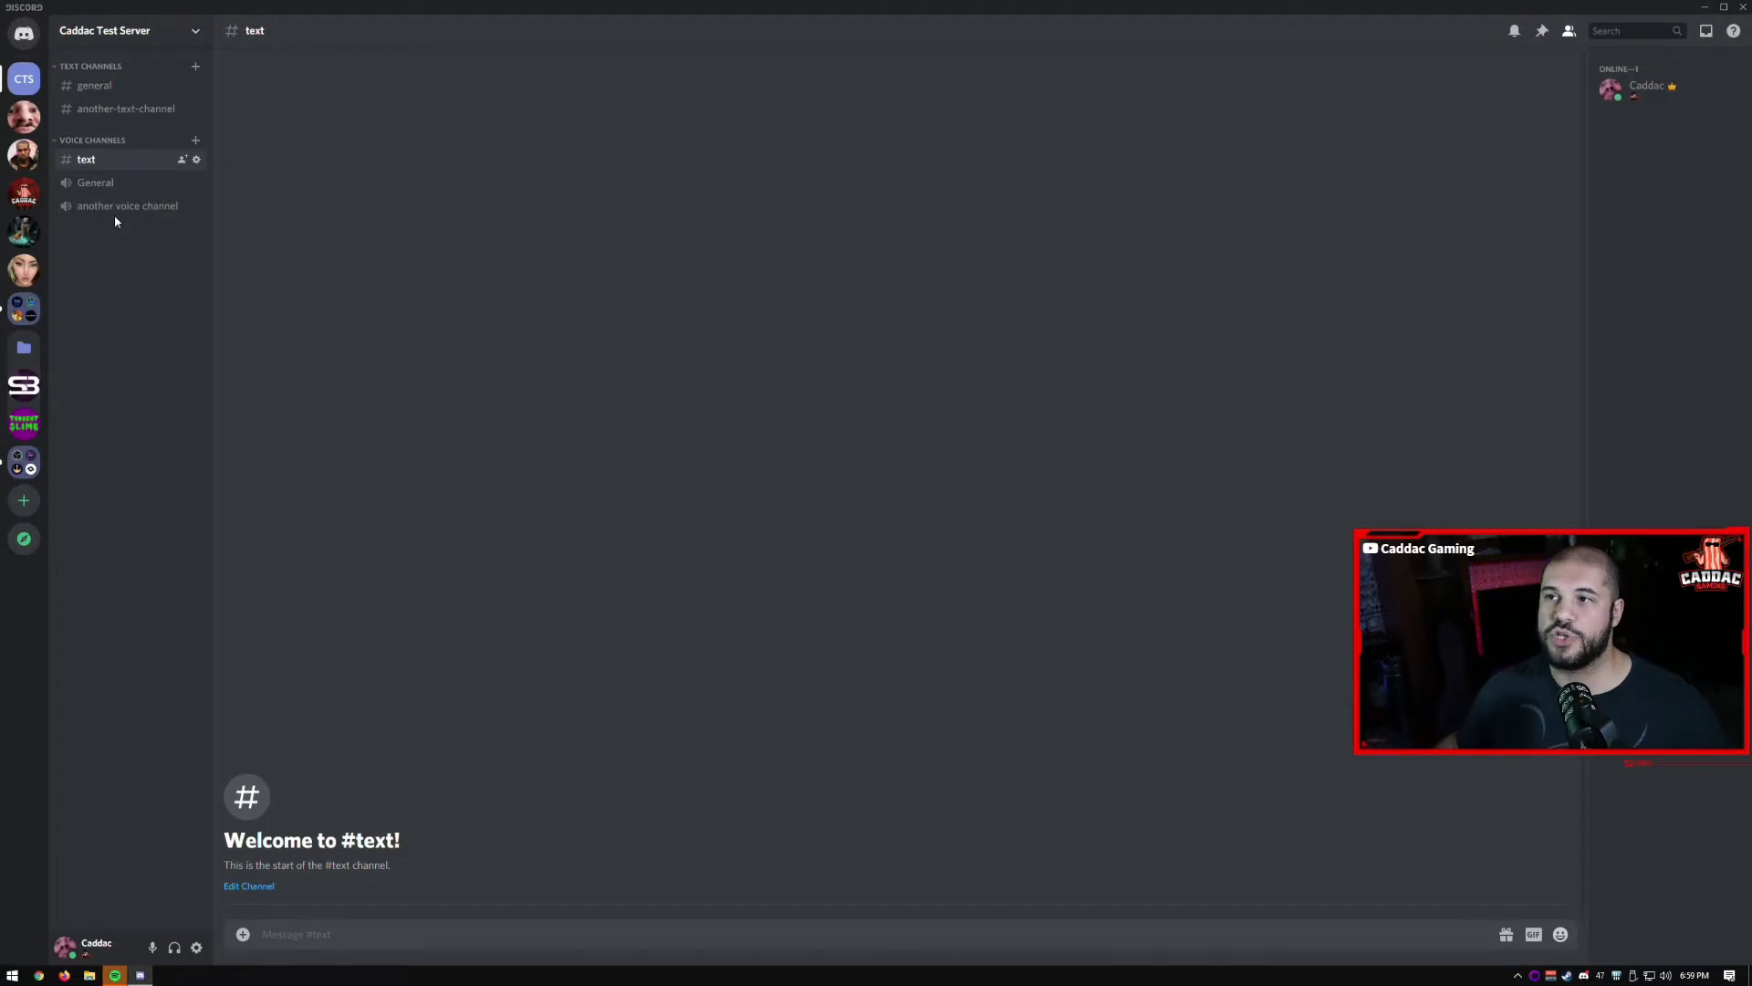
- View the Voice Channels category's settings, and check the options for creating channels and categories
right_click(101, 143)
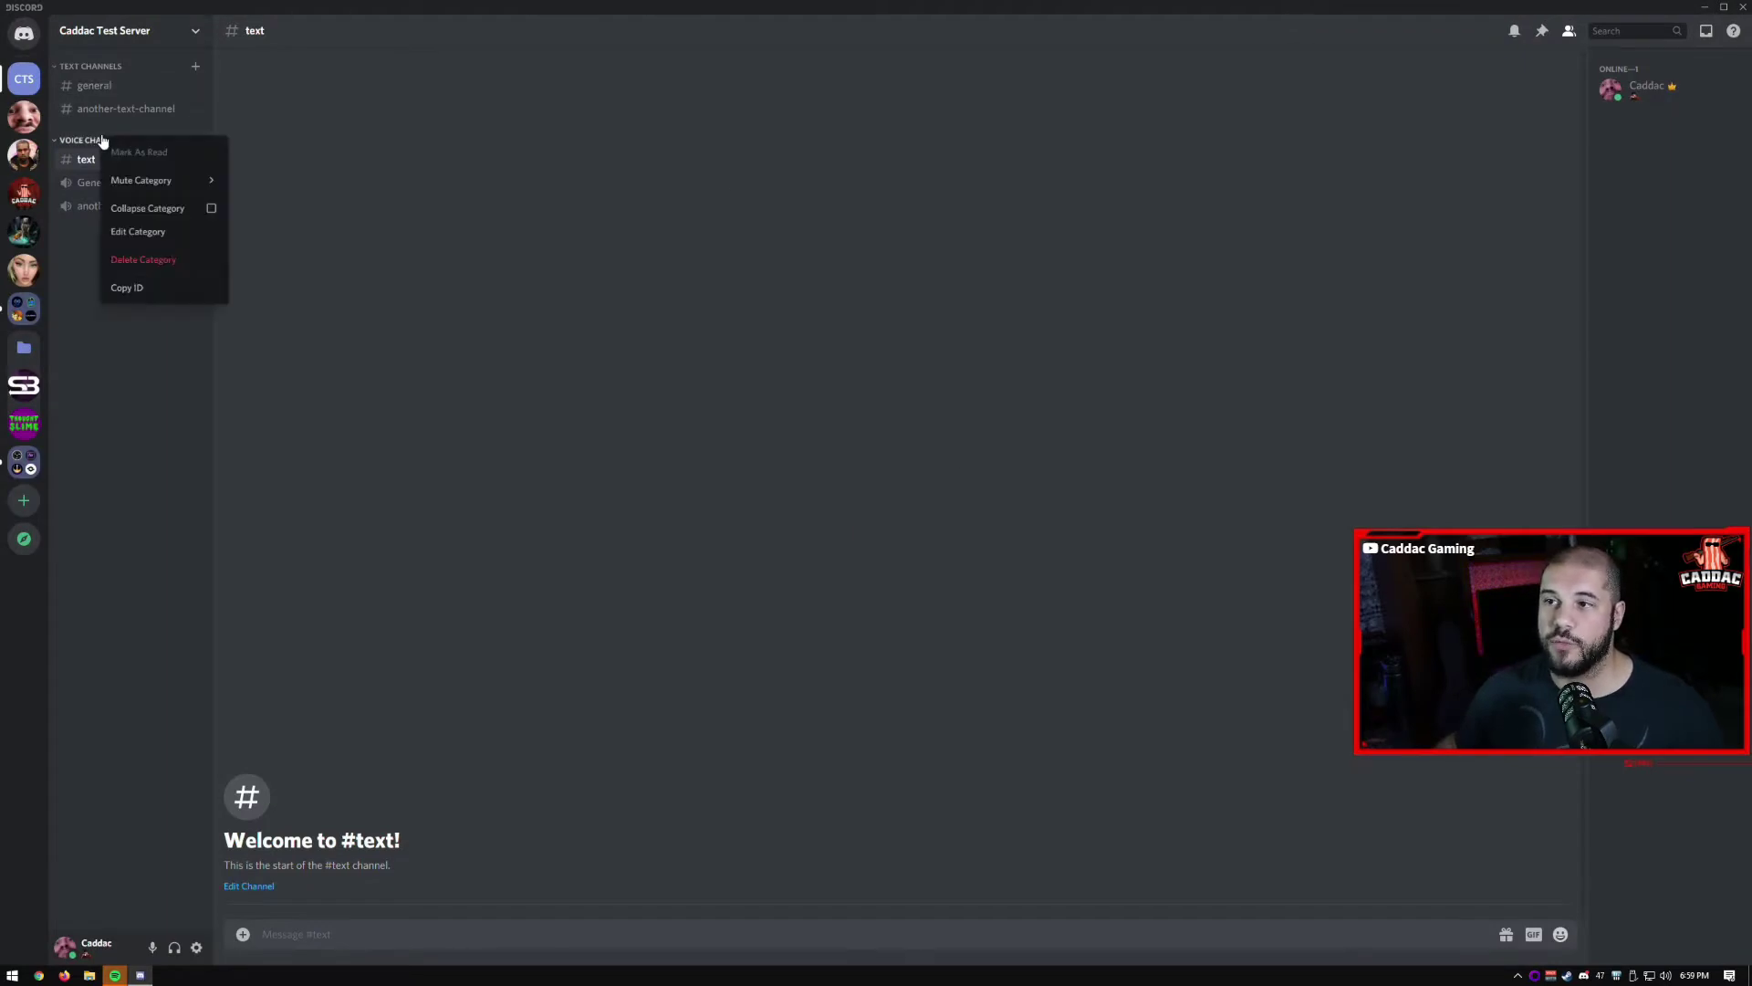
left_click(223, 234)
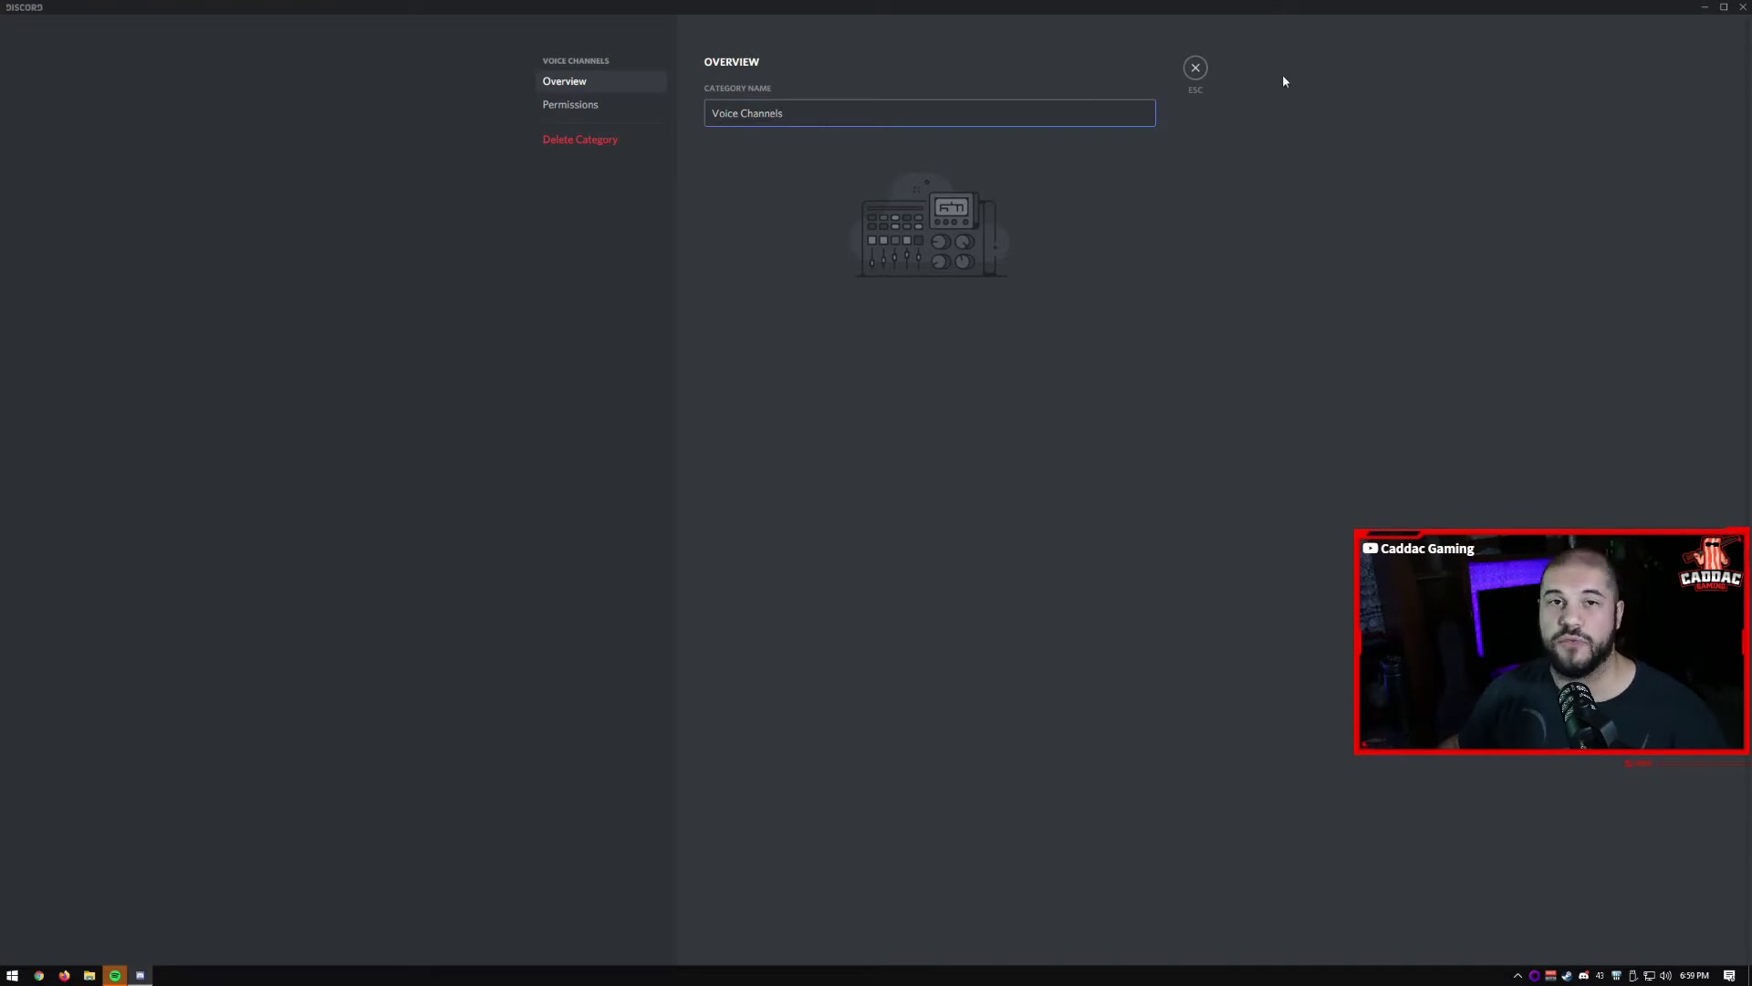
left_click(1196, 70)
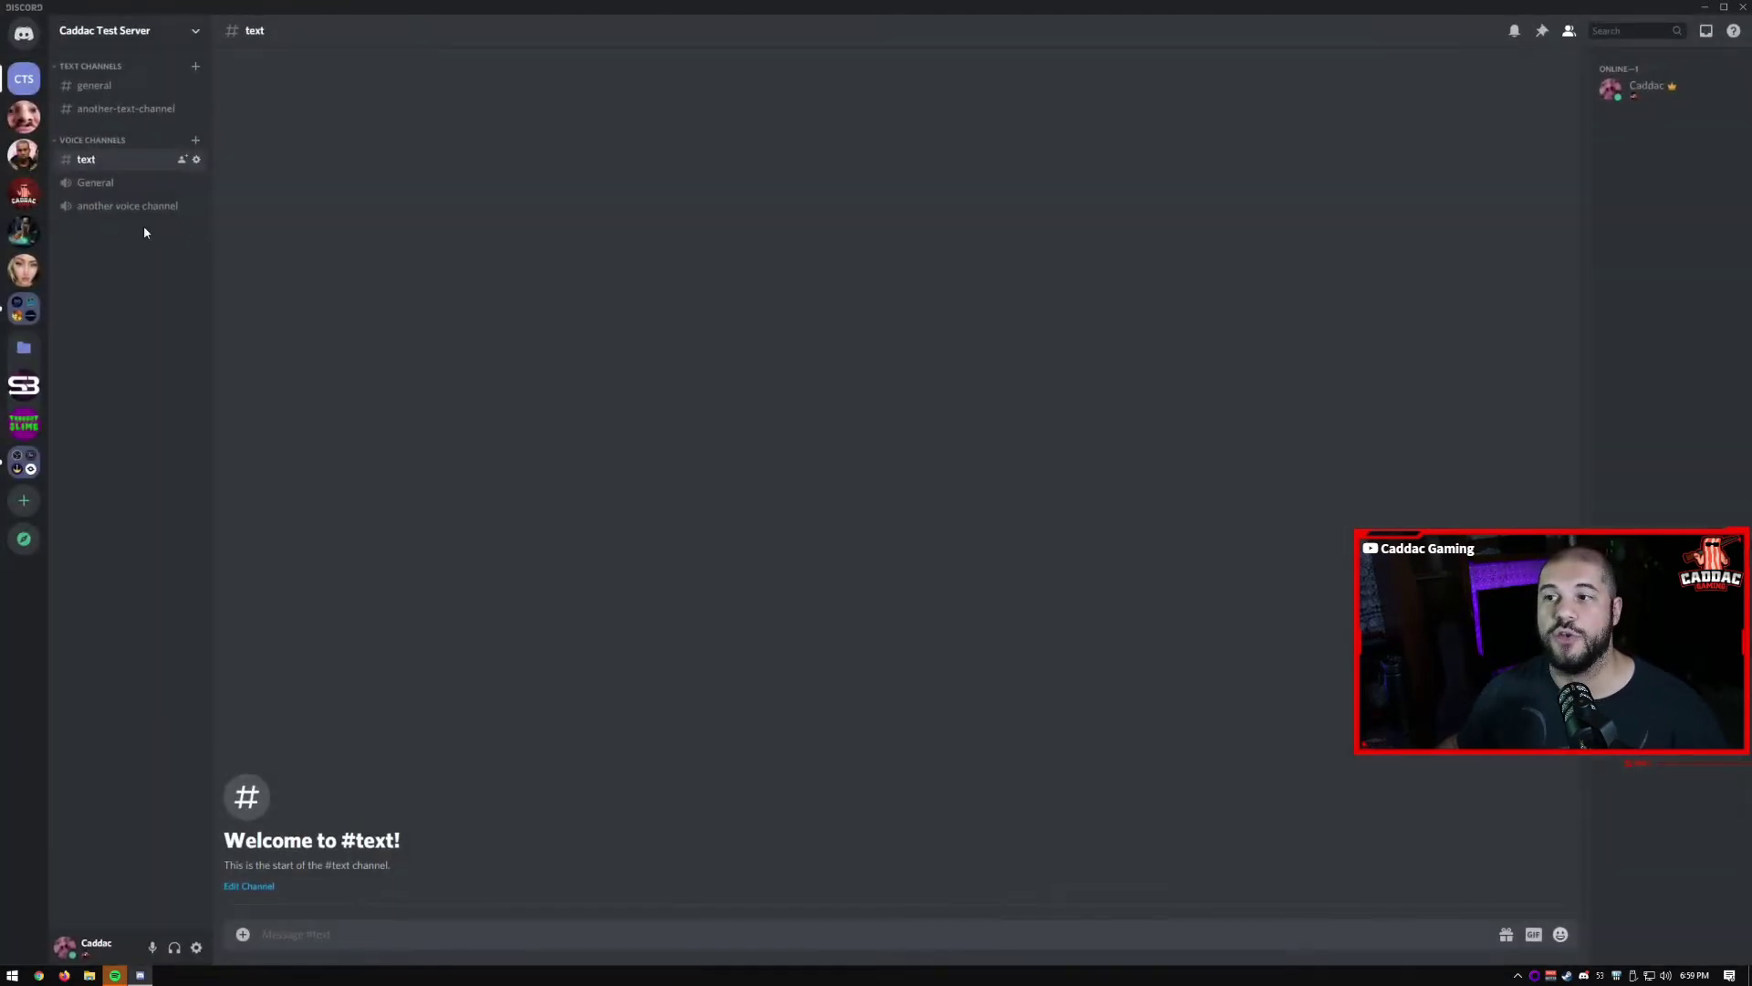
right_click(118, 240)
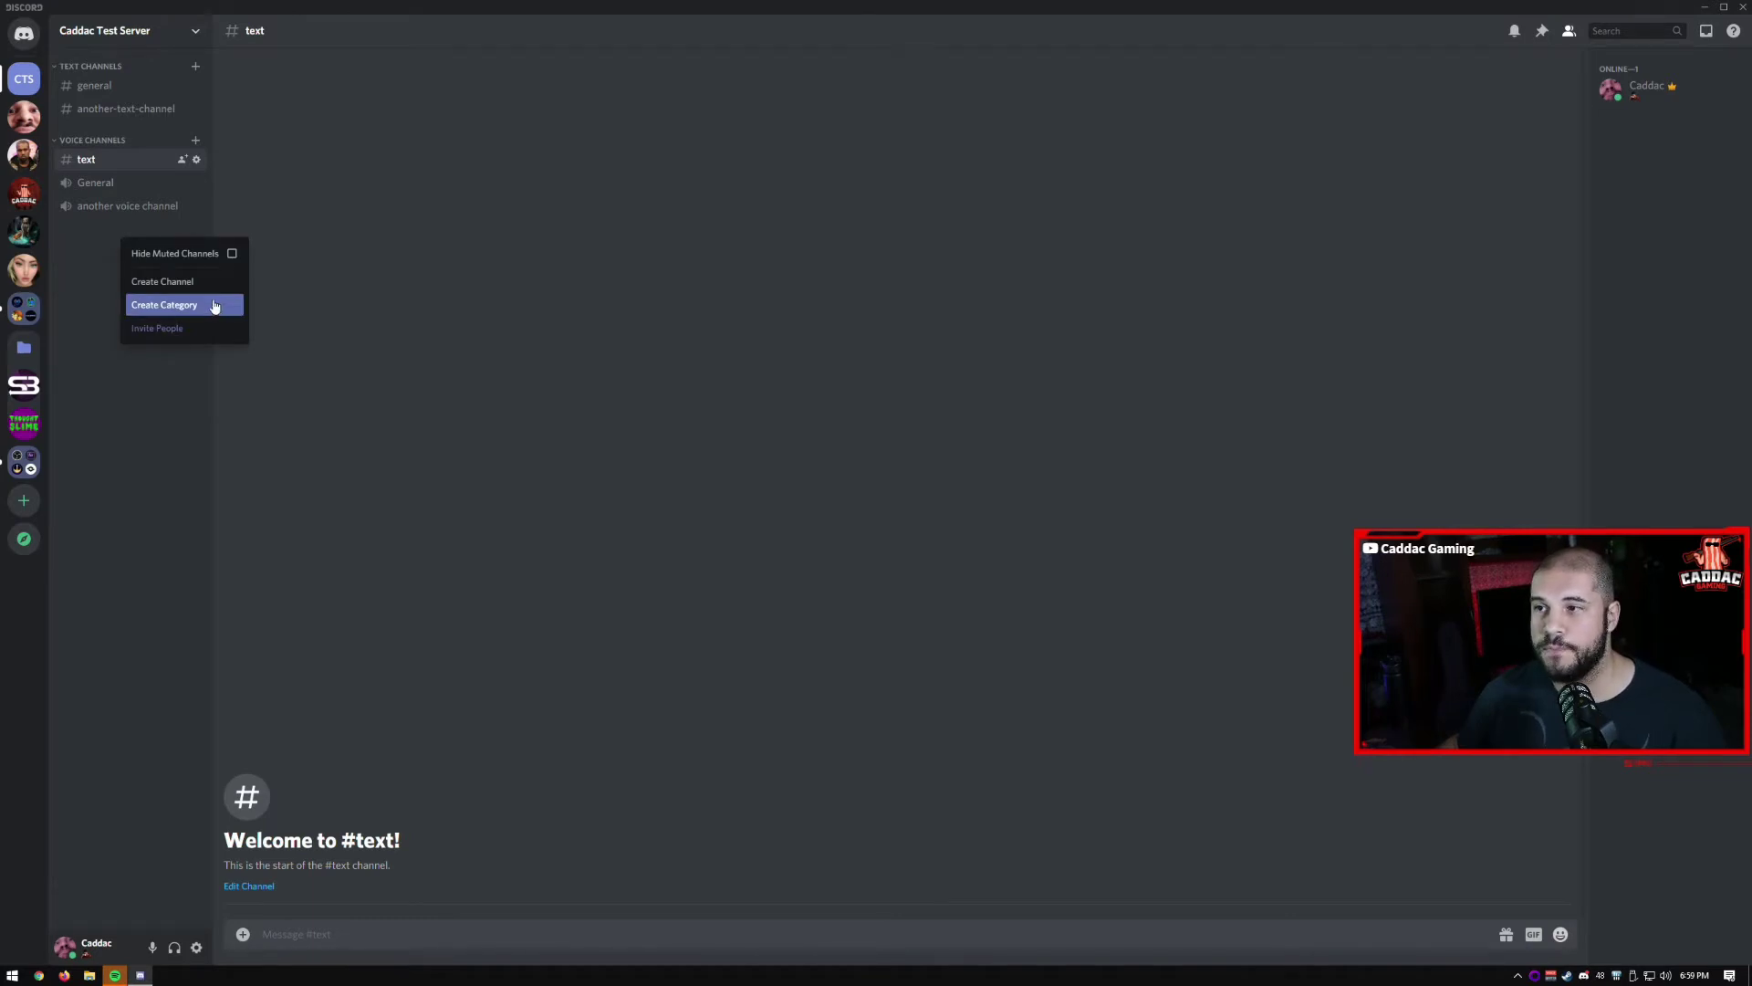
left_click(201, 223)
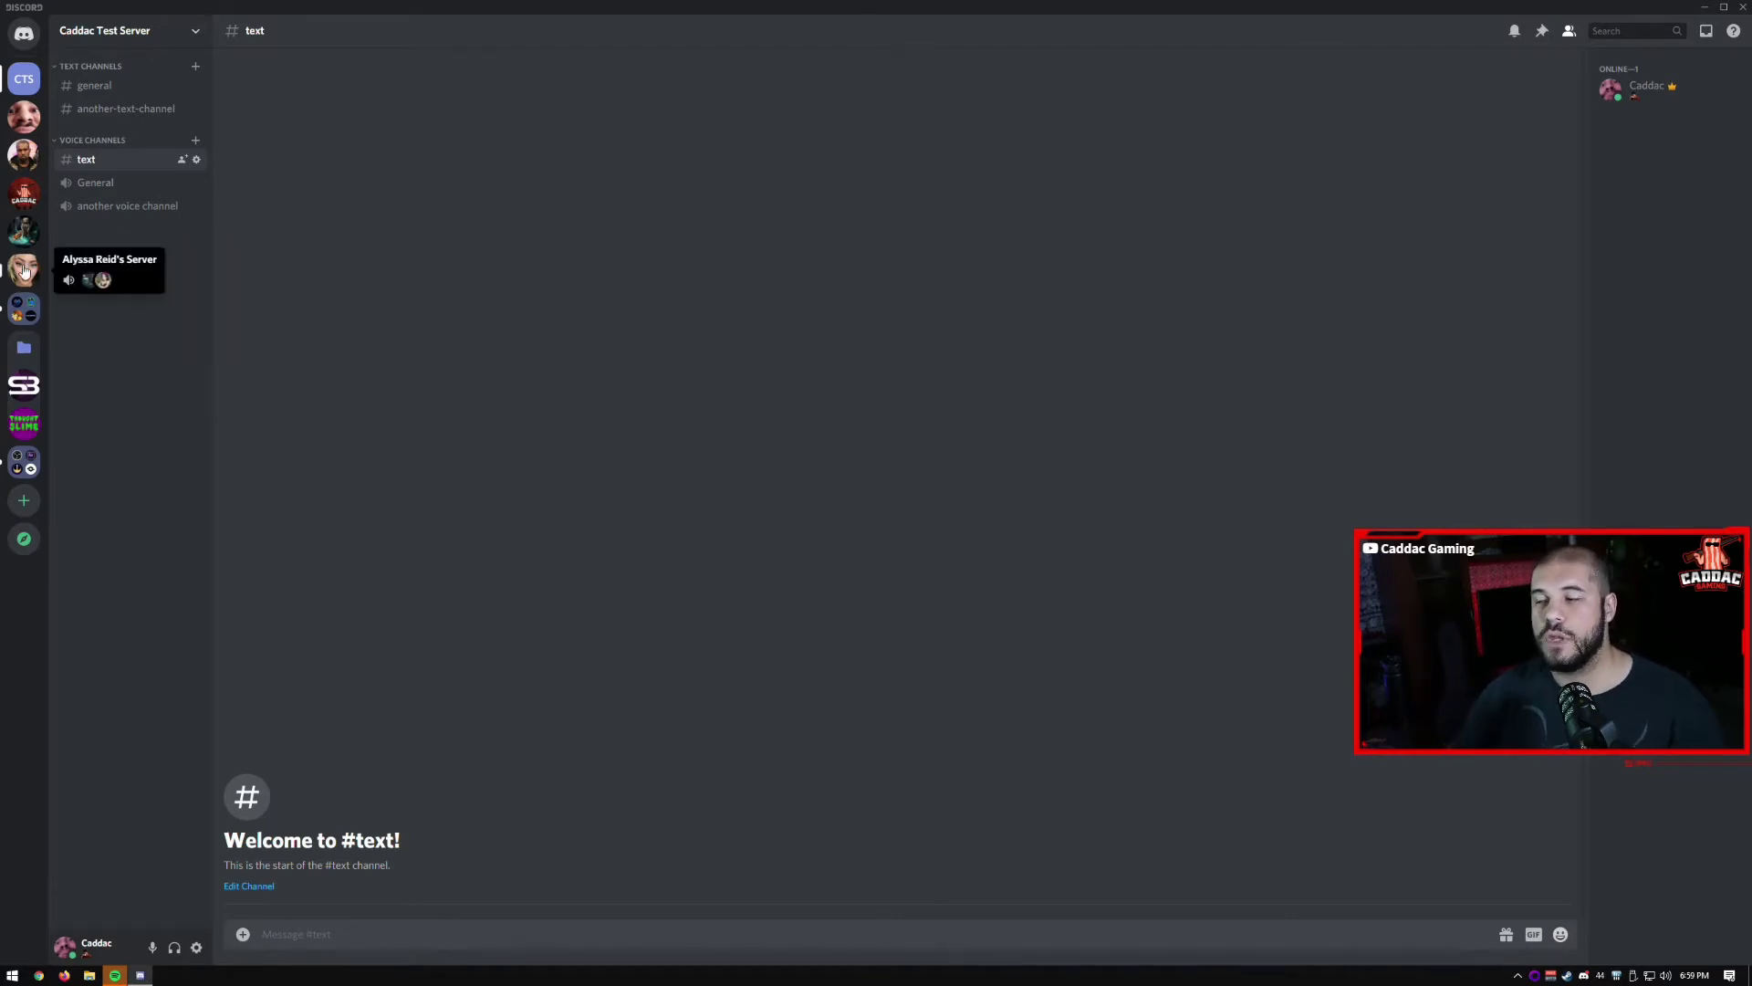
- Choose the General voice channel as the server's inactive channel and view the inactive timeout choices
left_click(191, 27)
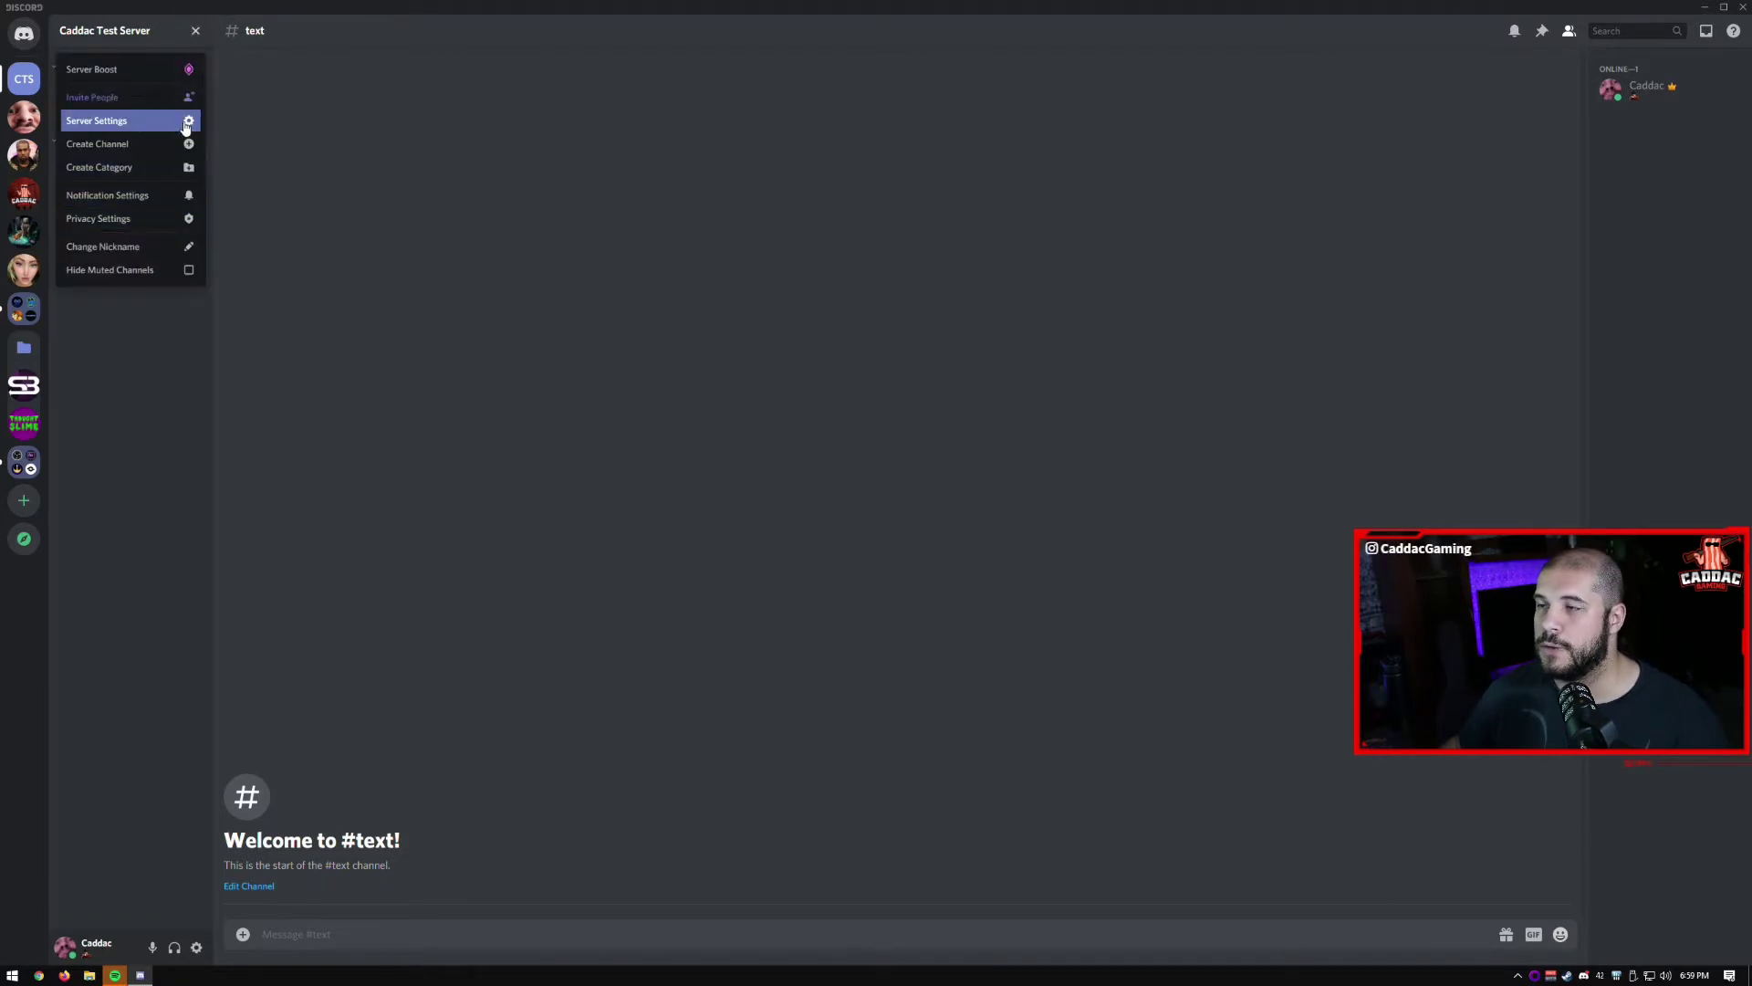
left_click(186, 122)
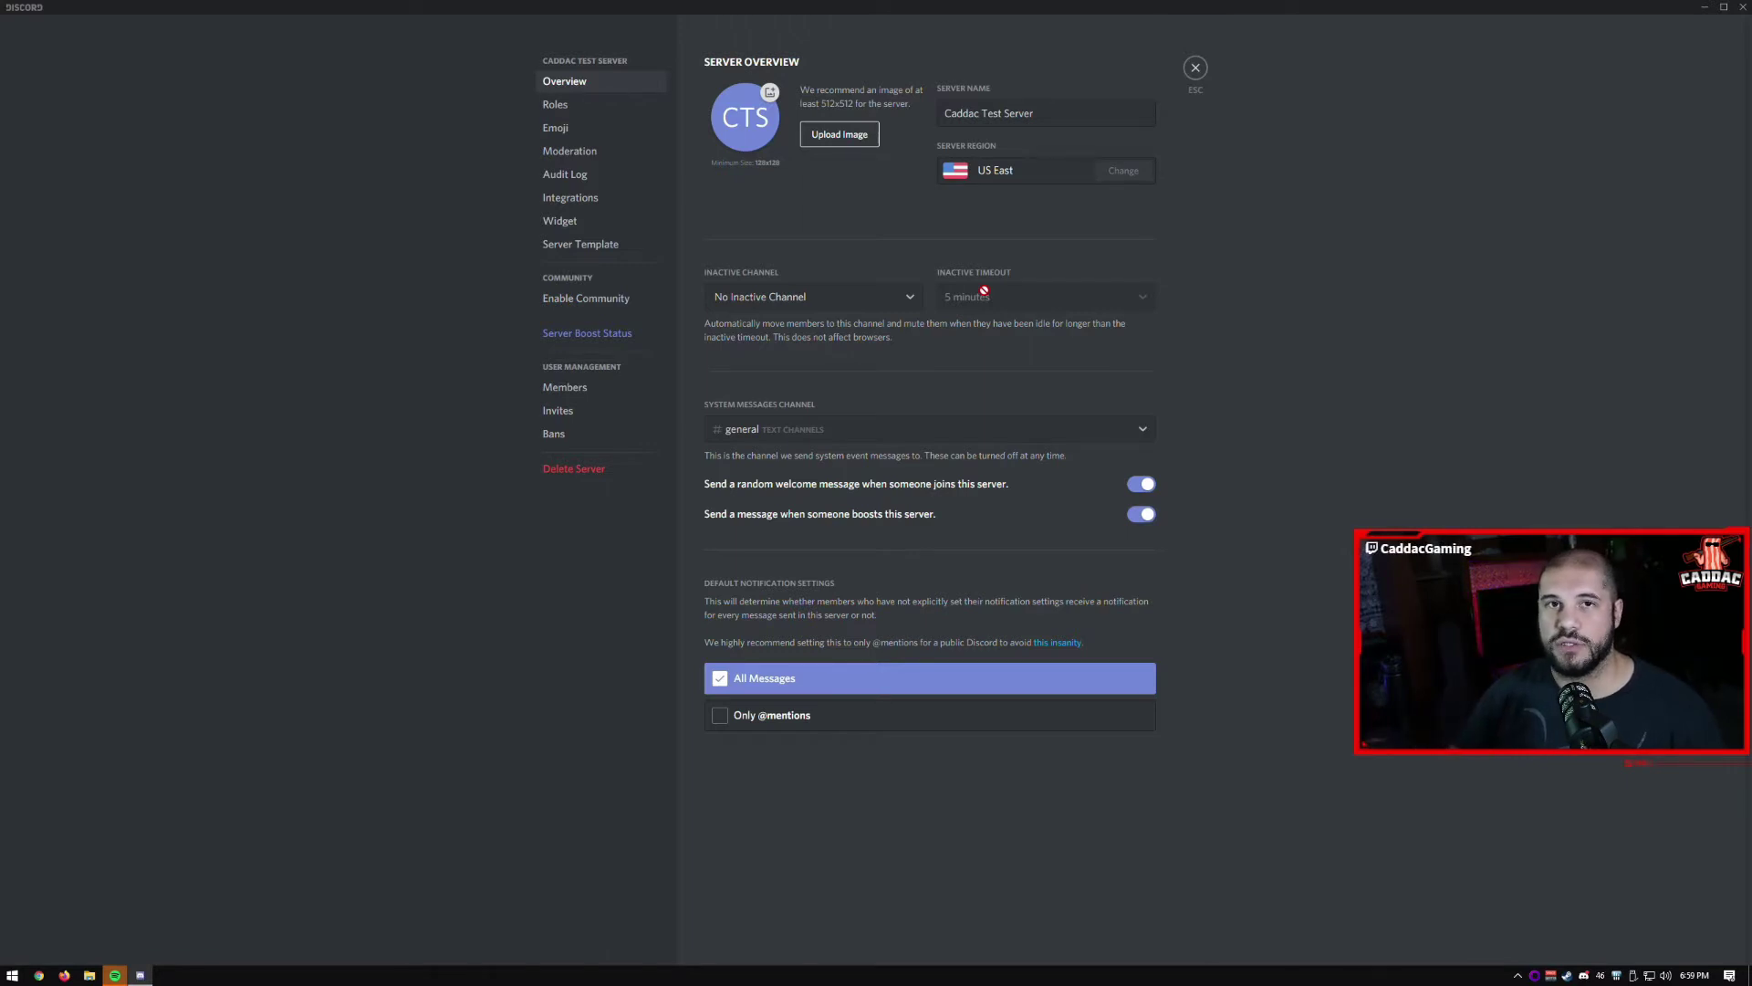
left_click(863, 303)
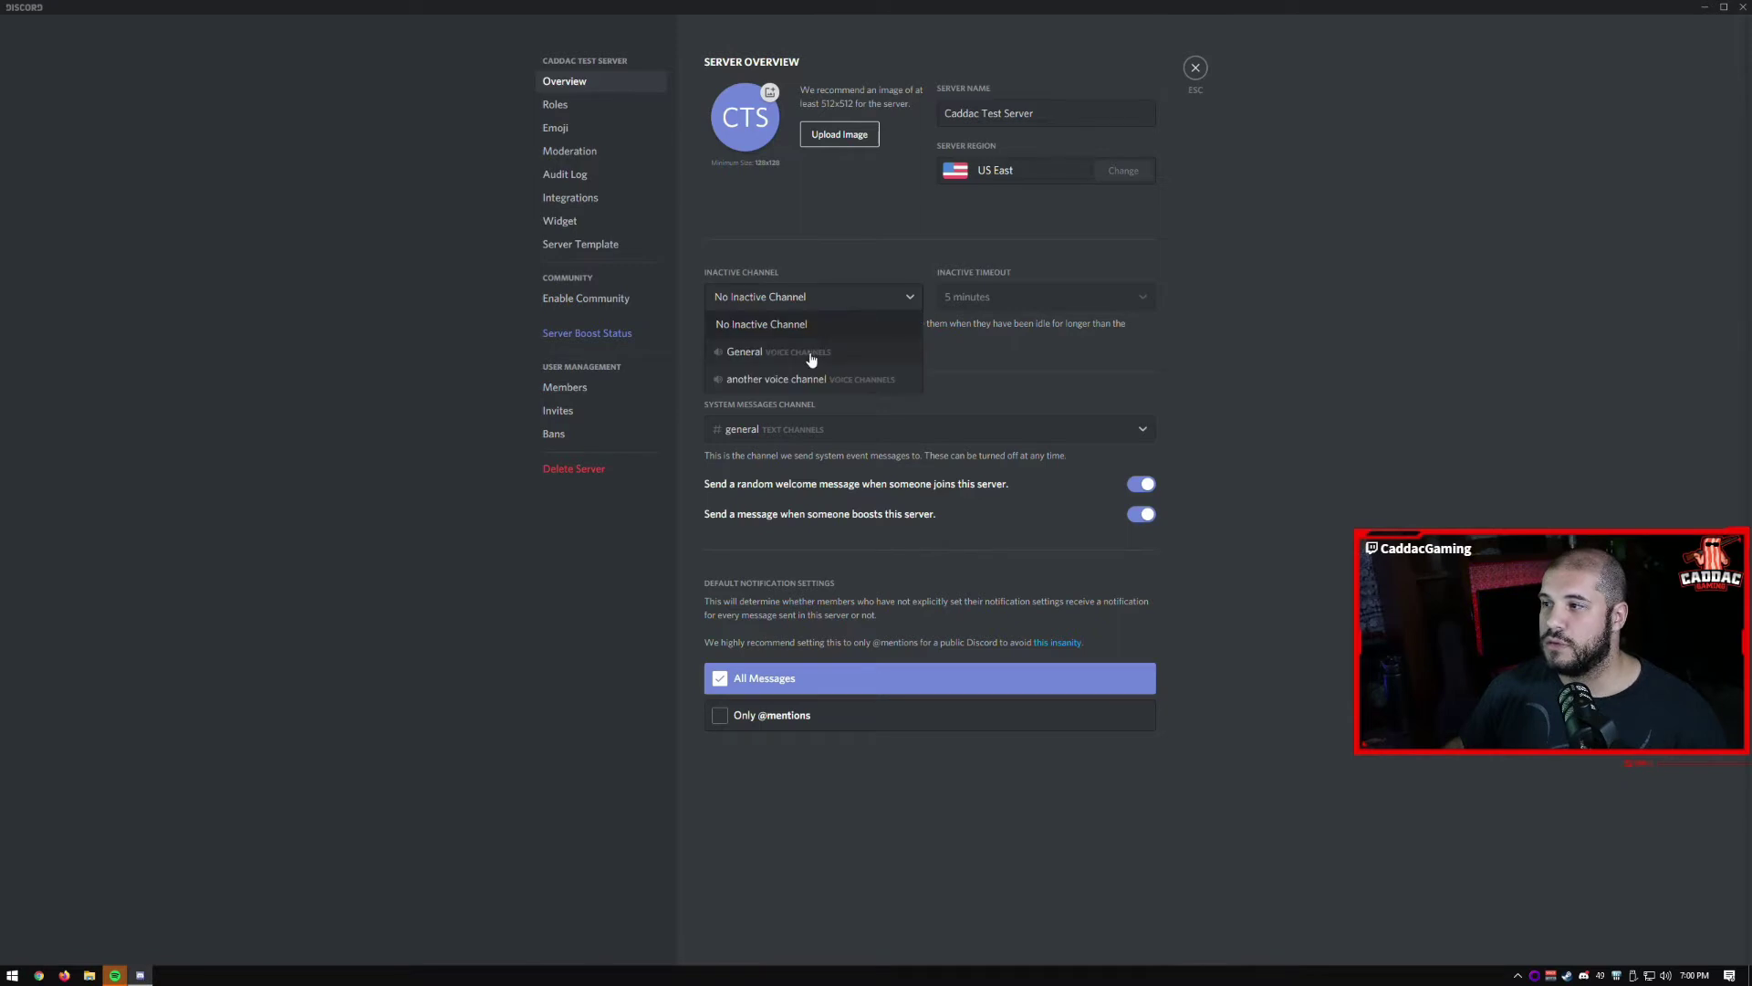
left_click(811, 352)
left_click(1039, 296)
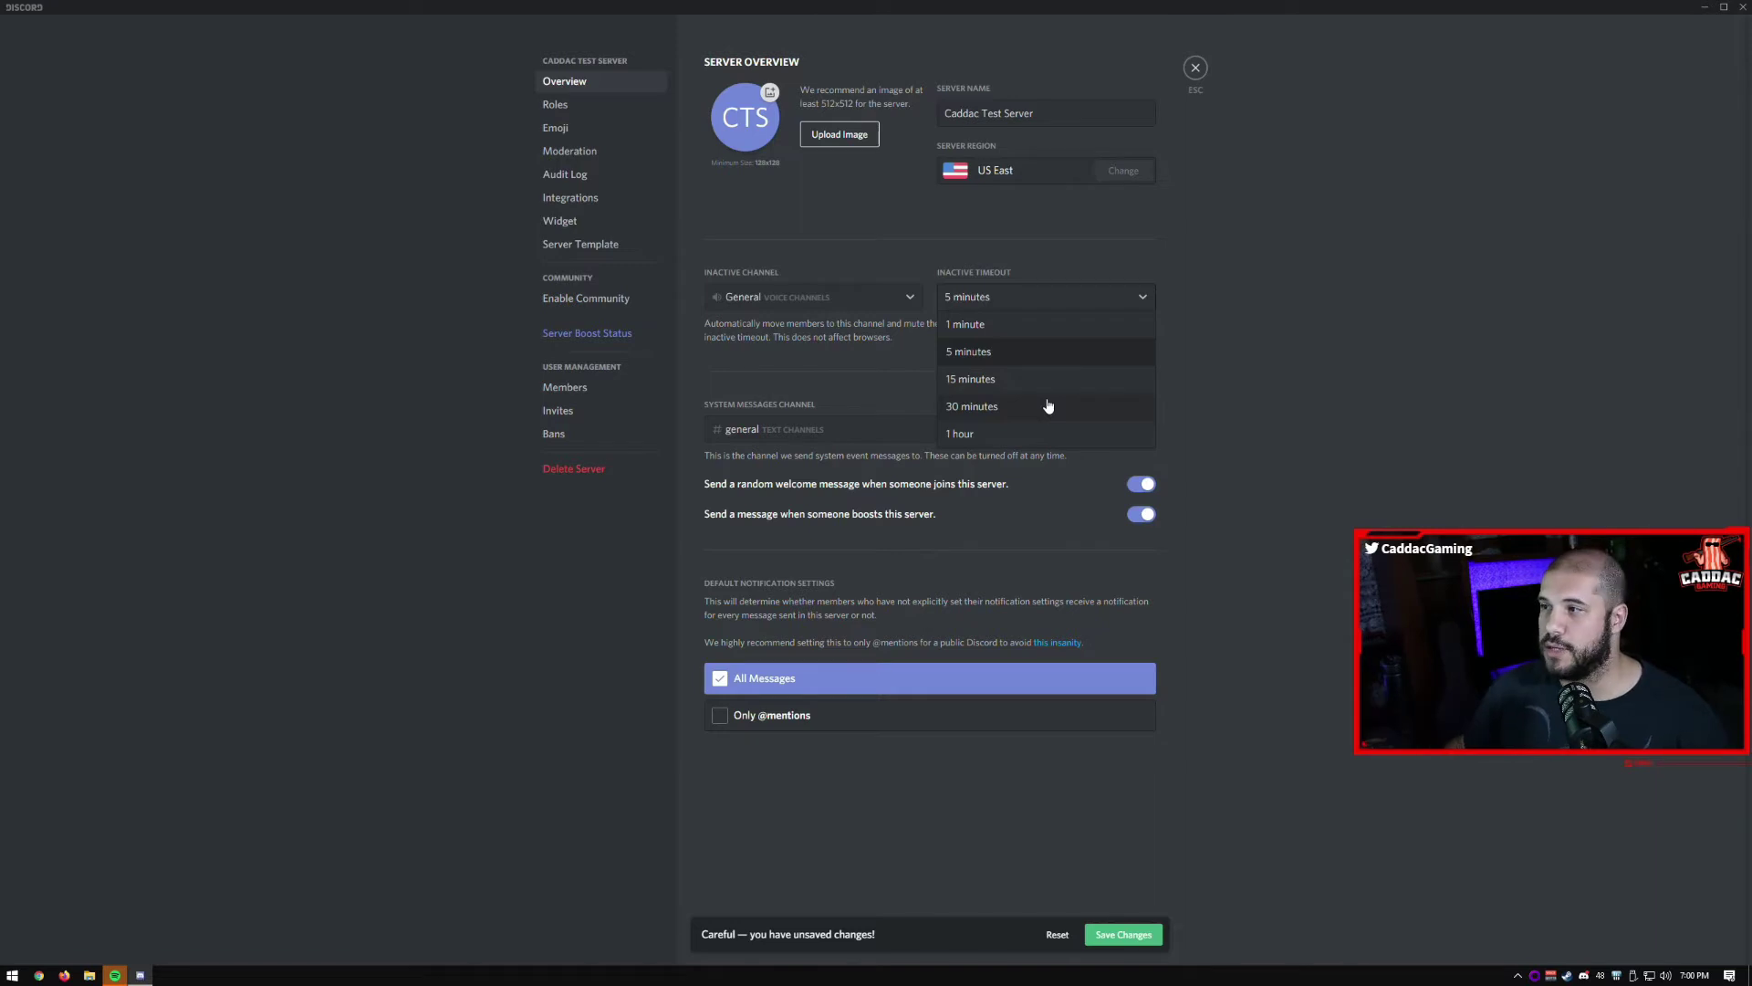
- Set the inactive channel back to No Inactive Channel and leave the server settings
left_click(808, 297)
left_click(812, 330)
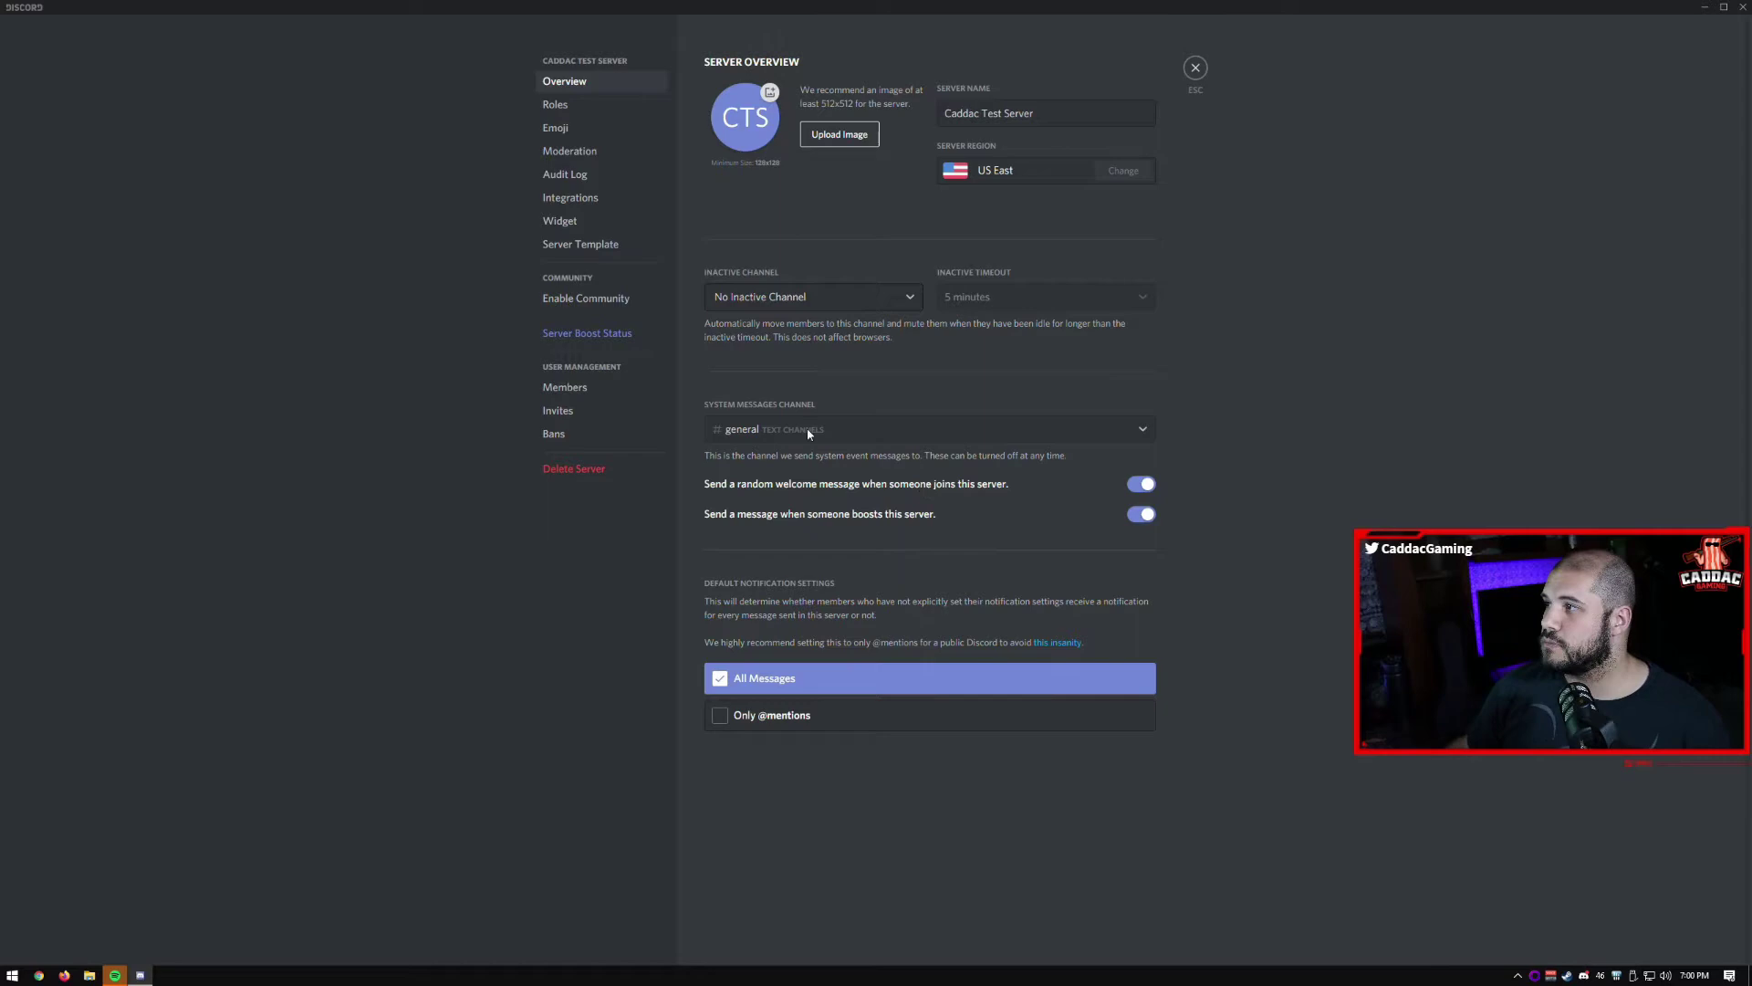
left_click(1193, 70)
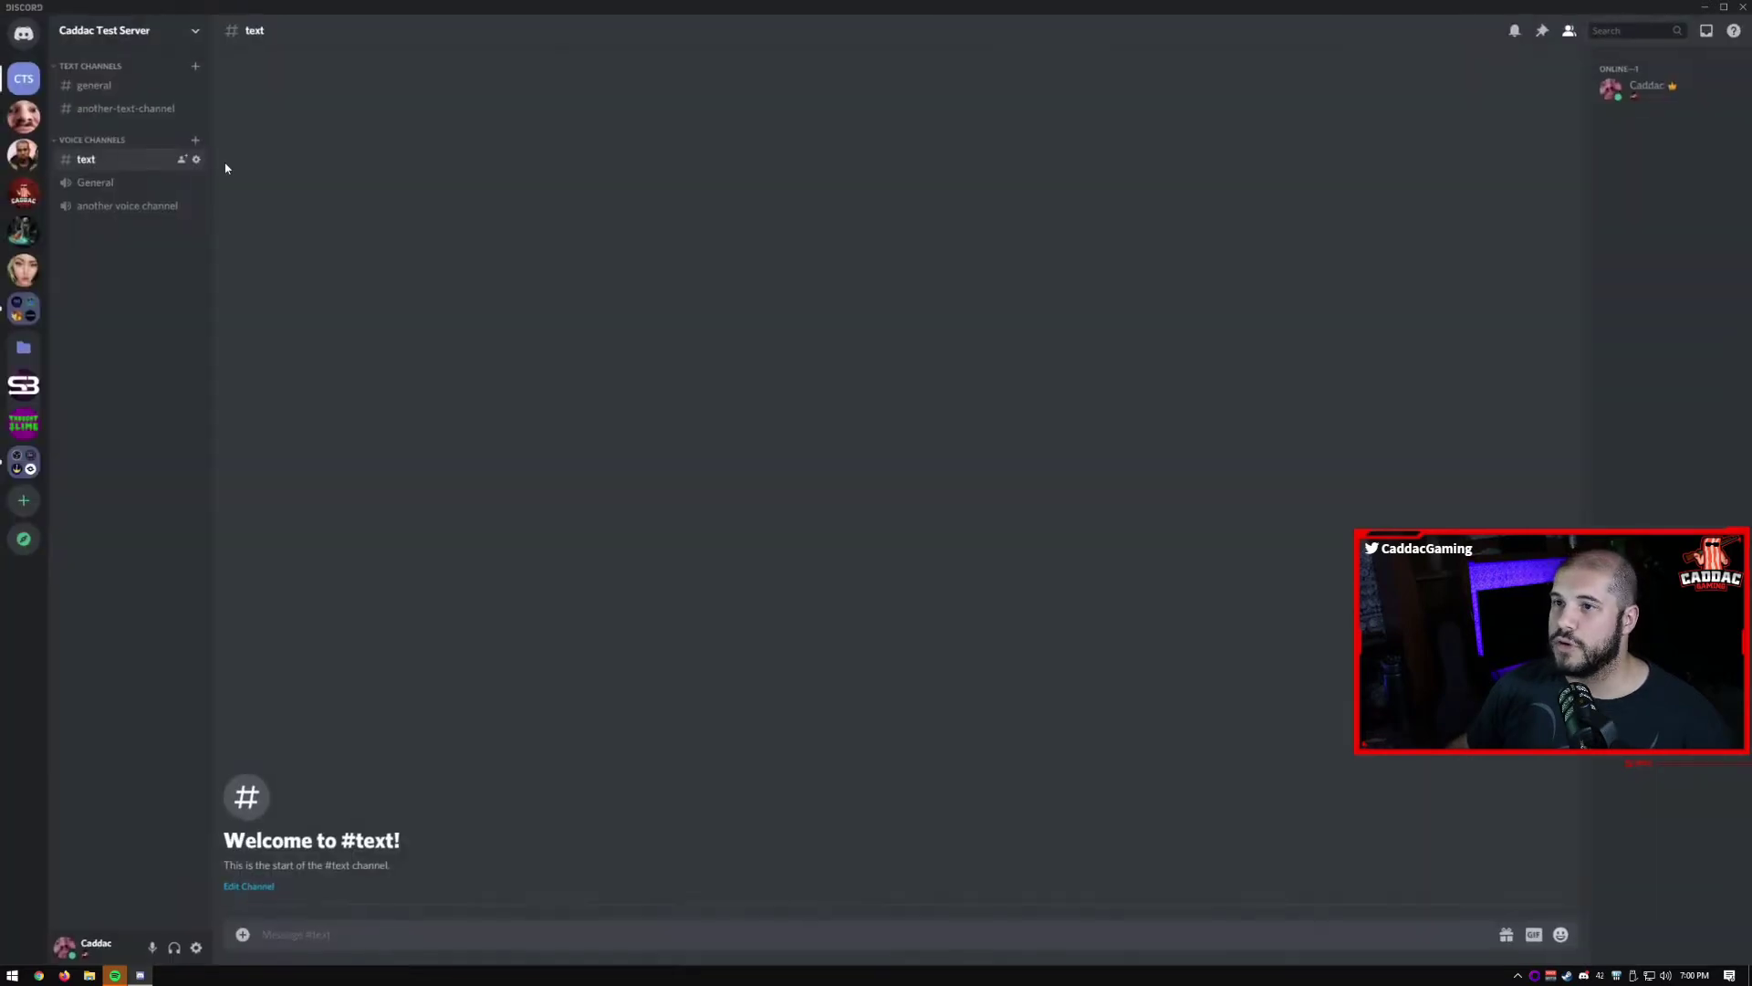
- Look through the messages in the food and general channels of another joined server for an example of system messages
left_click(23, 269)
scroll(688, 595, "up", 10)
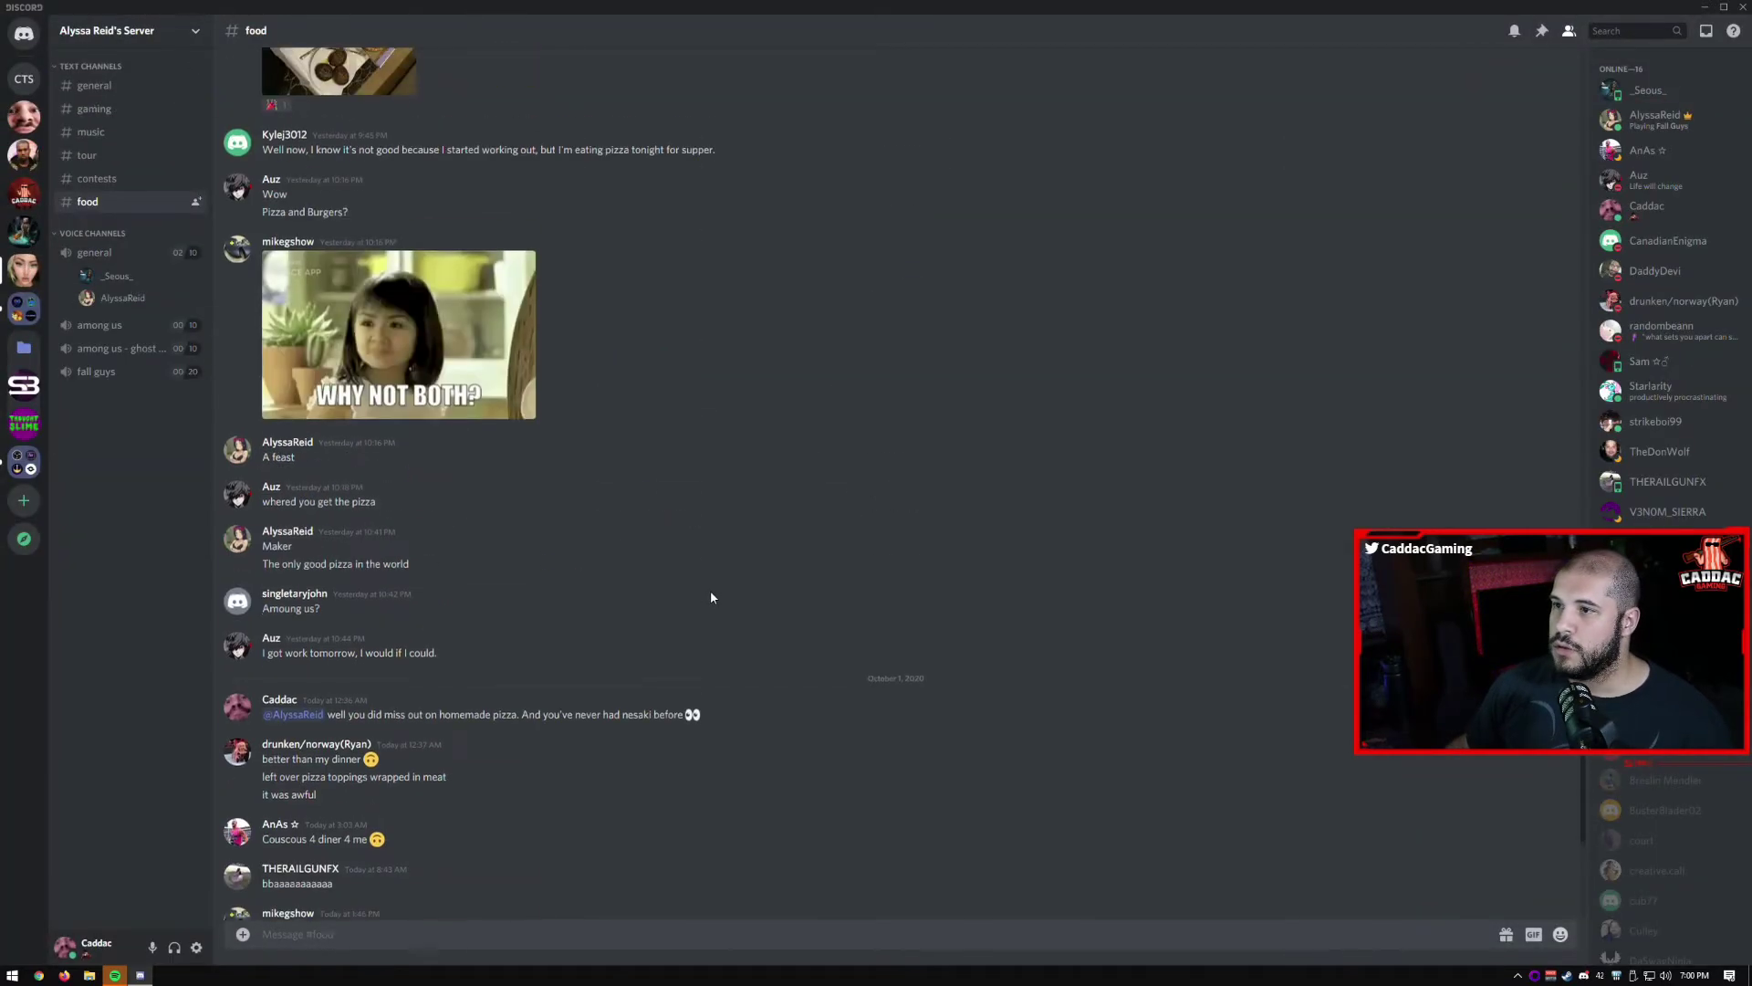
scroll(711, 596, "up", 4)
left_click(135, 85)
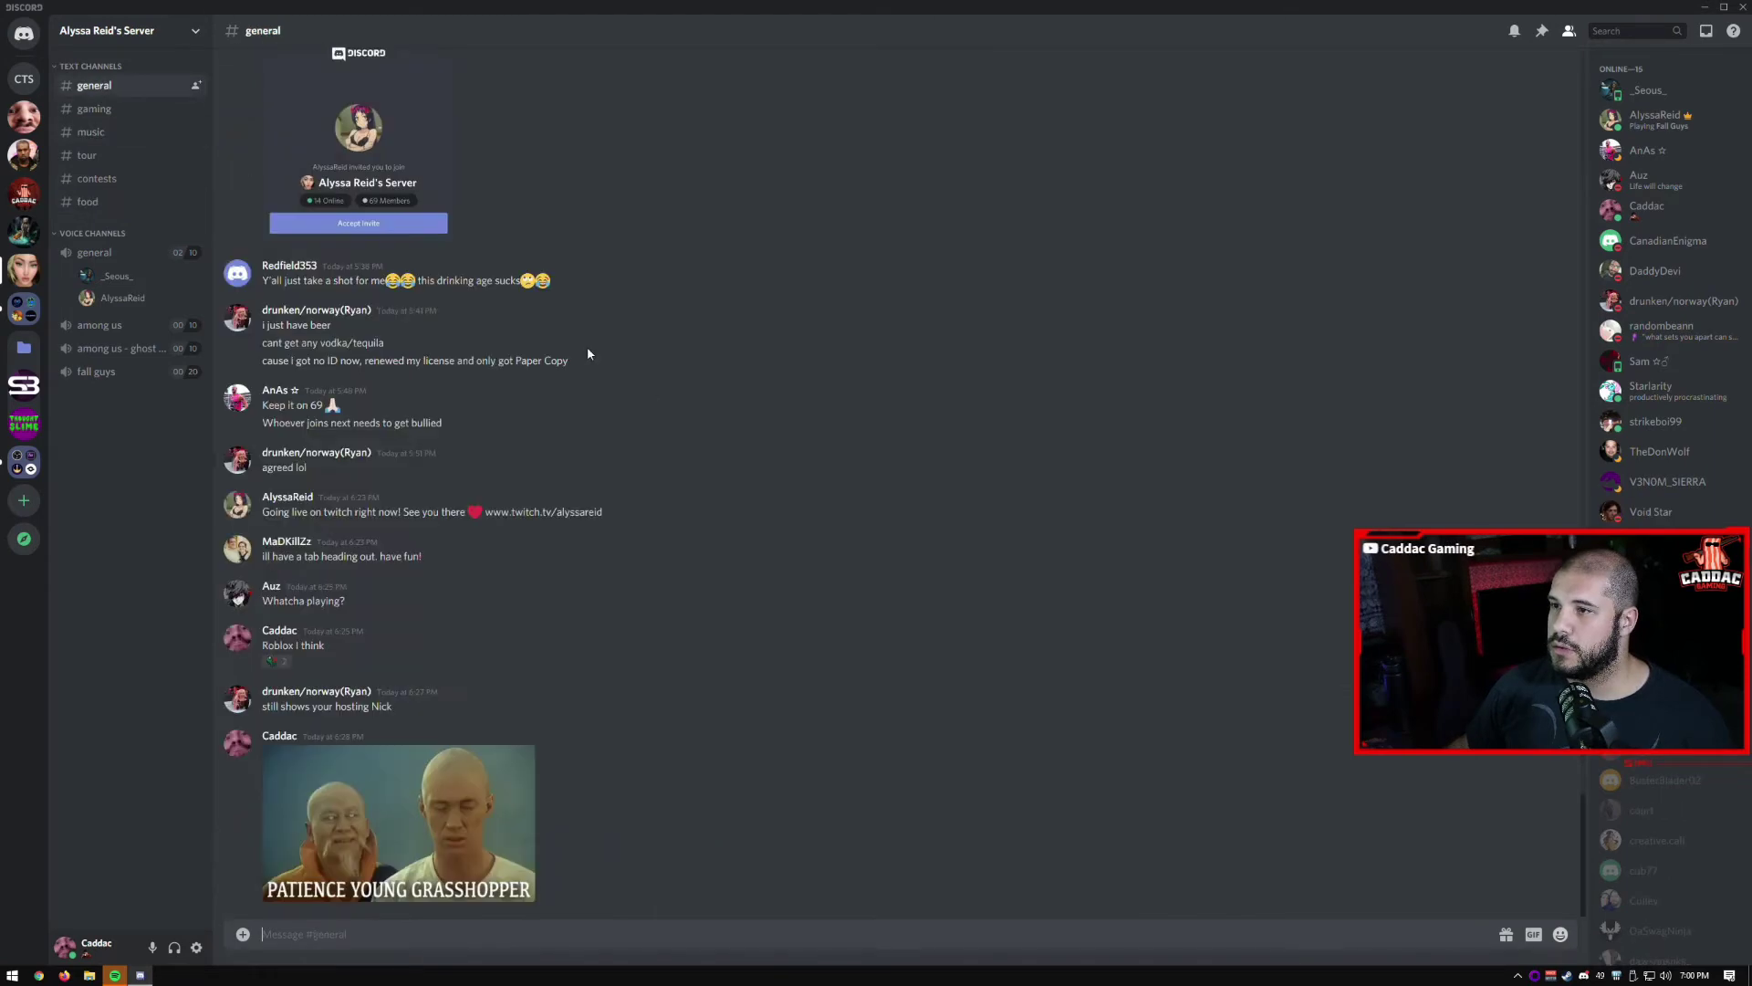
scroll(809, 554, "up", 8)
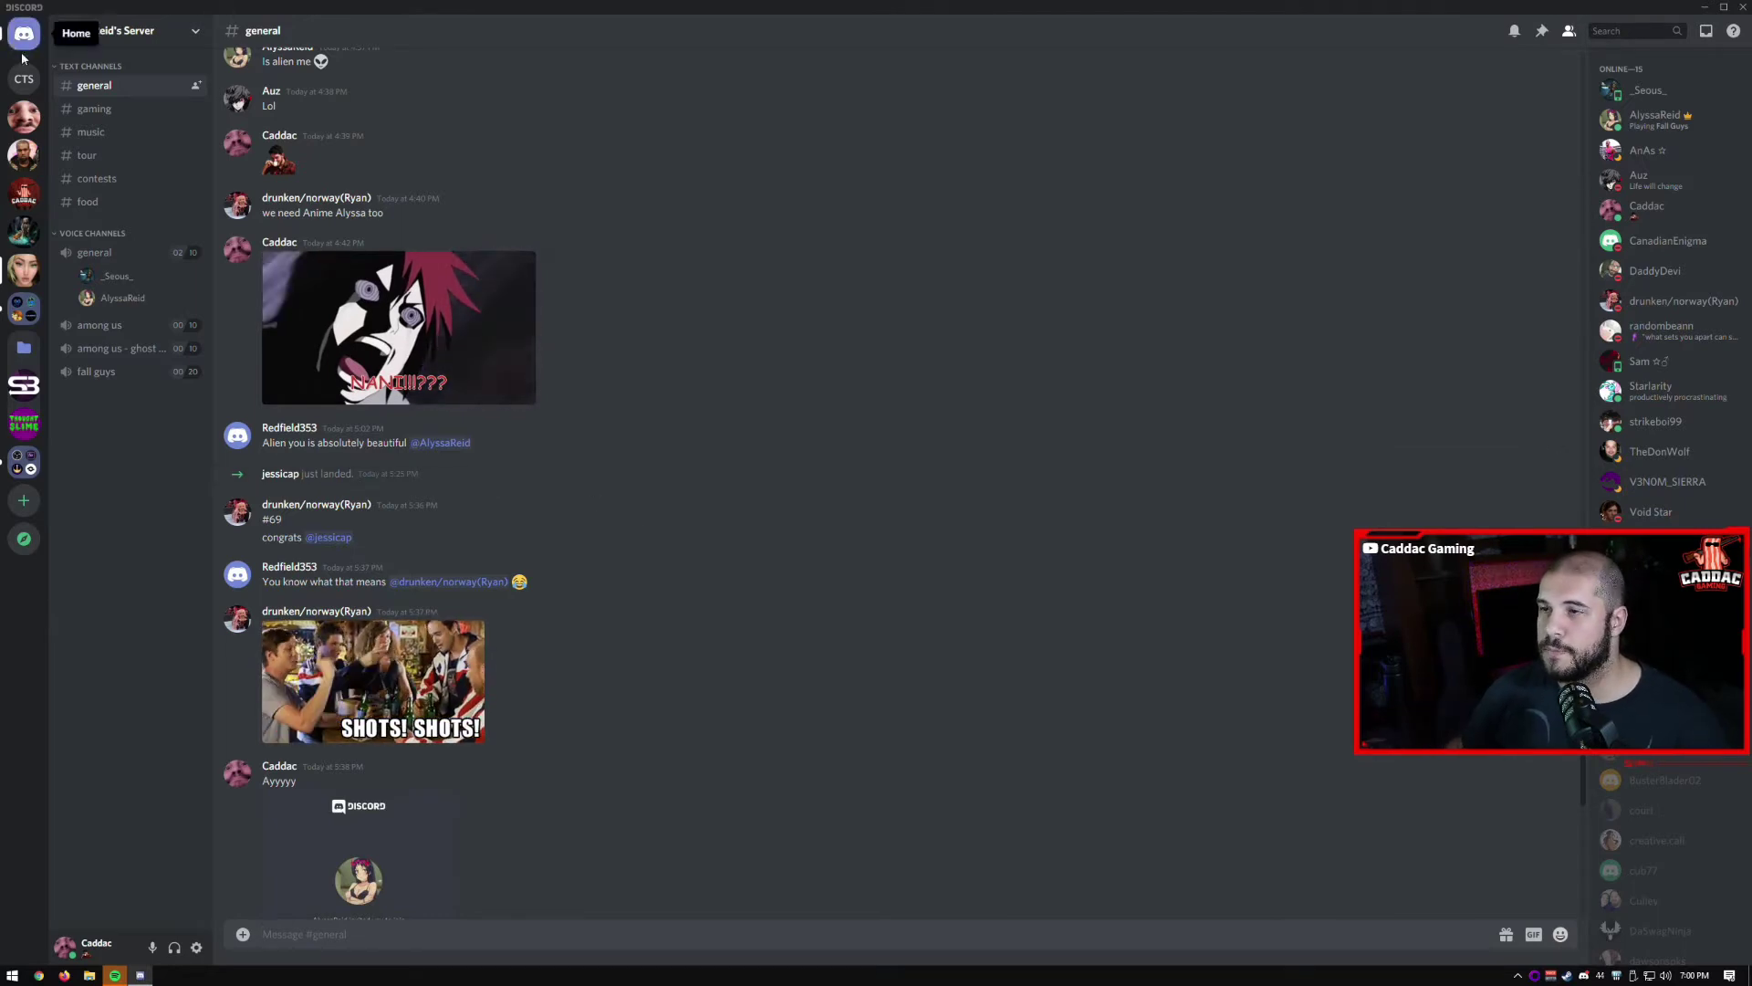
- Return to Caddac Test Server and review its settings overview and roles
left_click(37, 78)
left_click(193, 37)
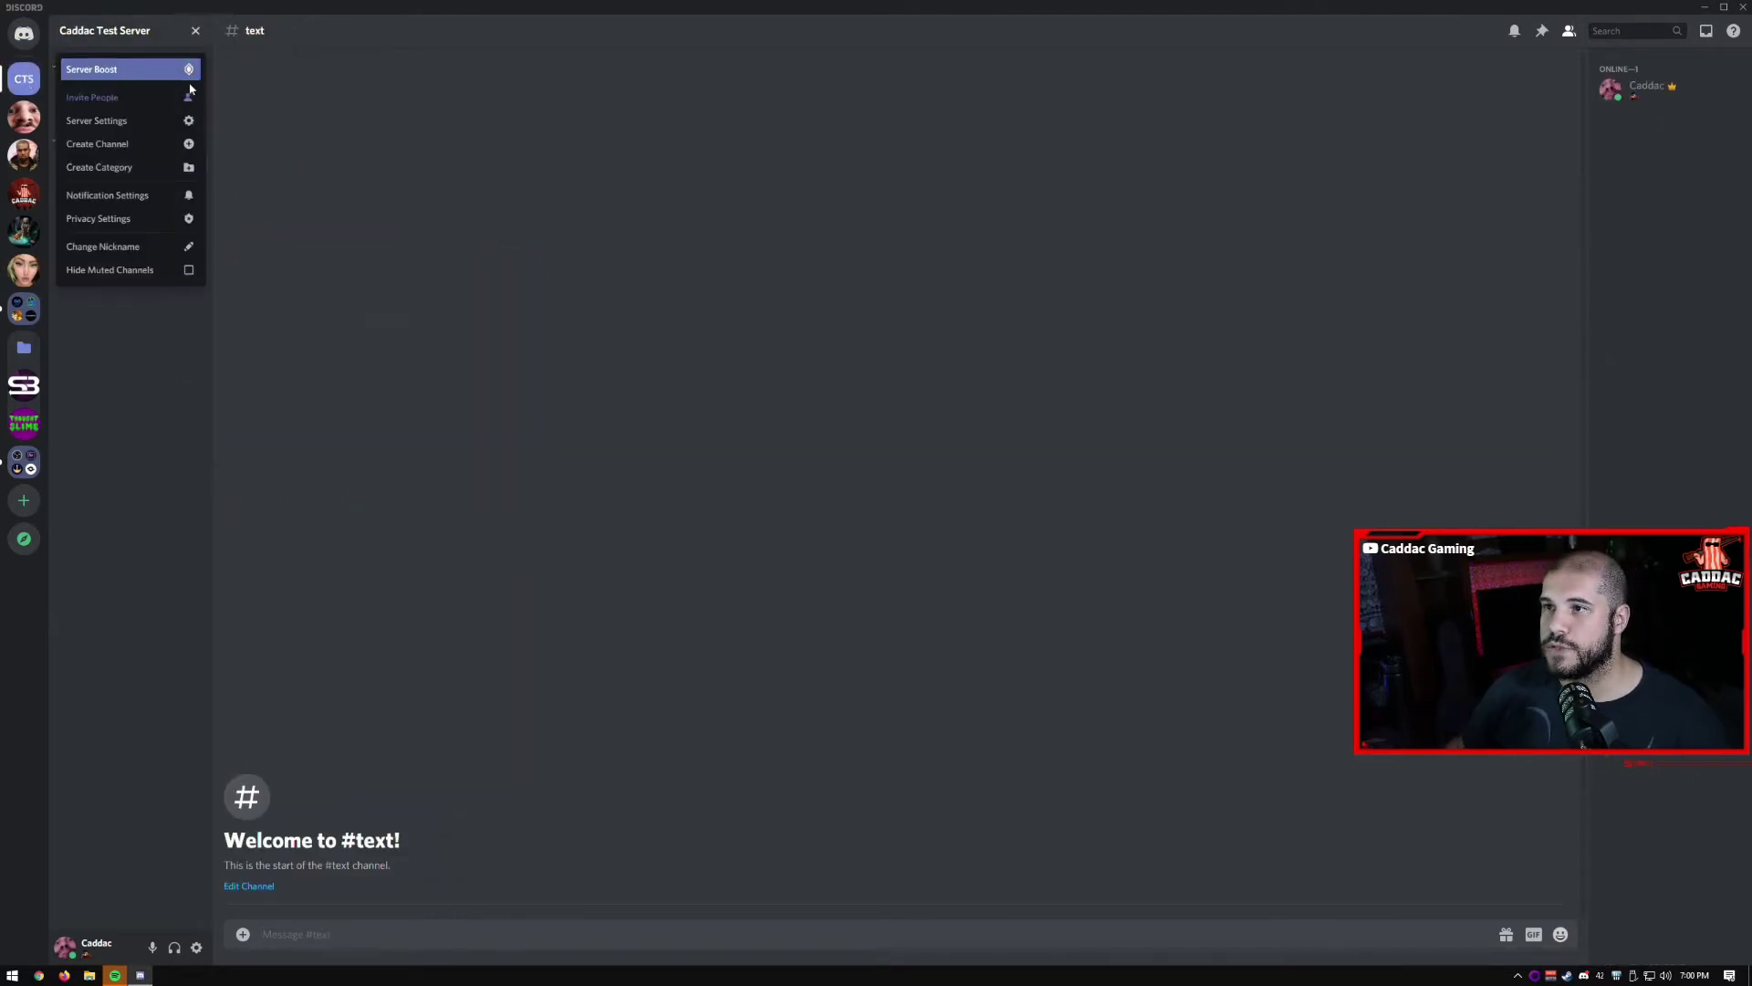
left_click(177, 129)
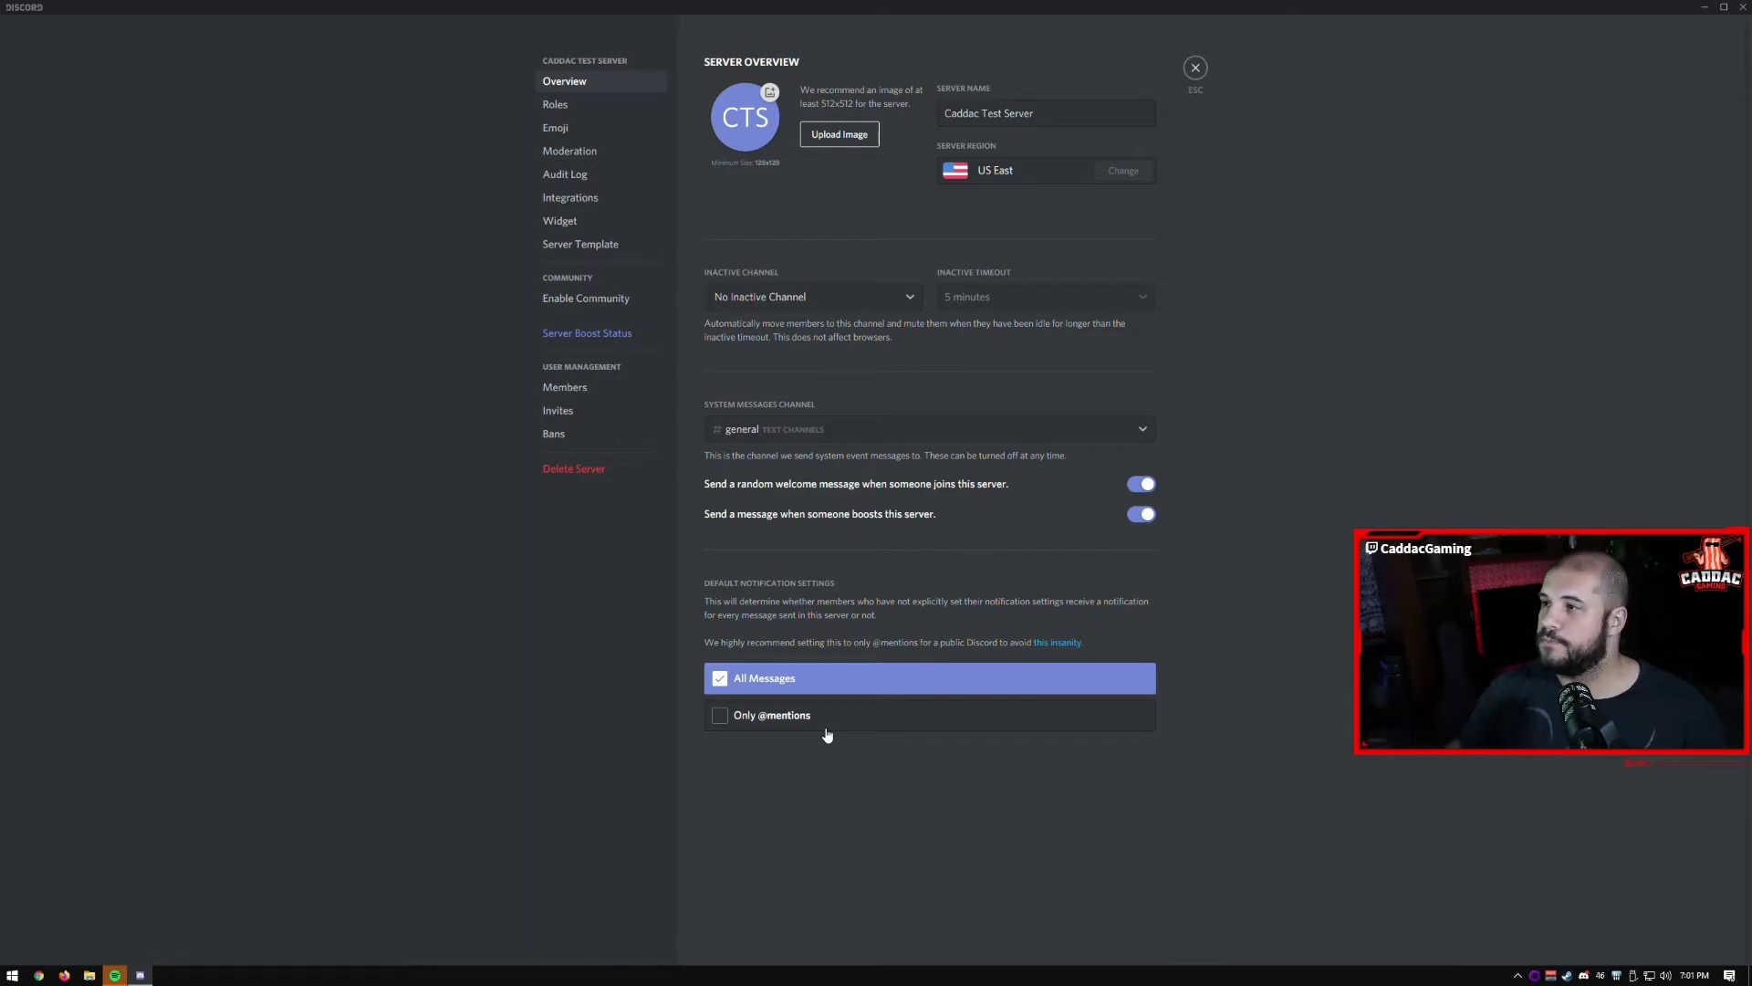
left_click(585, 105)
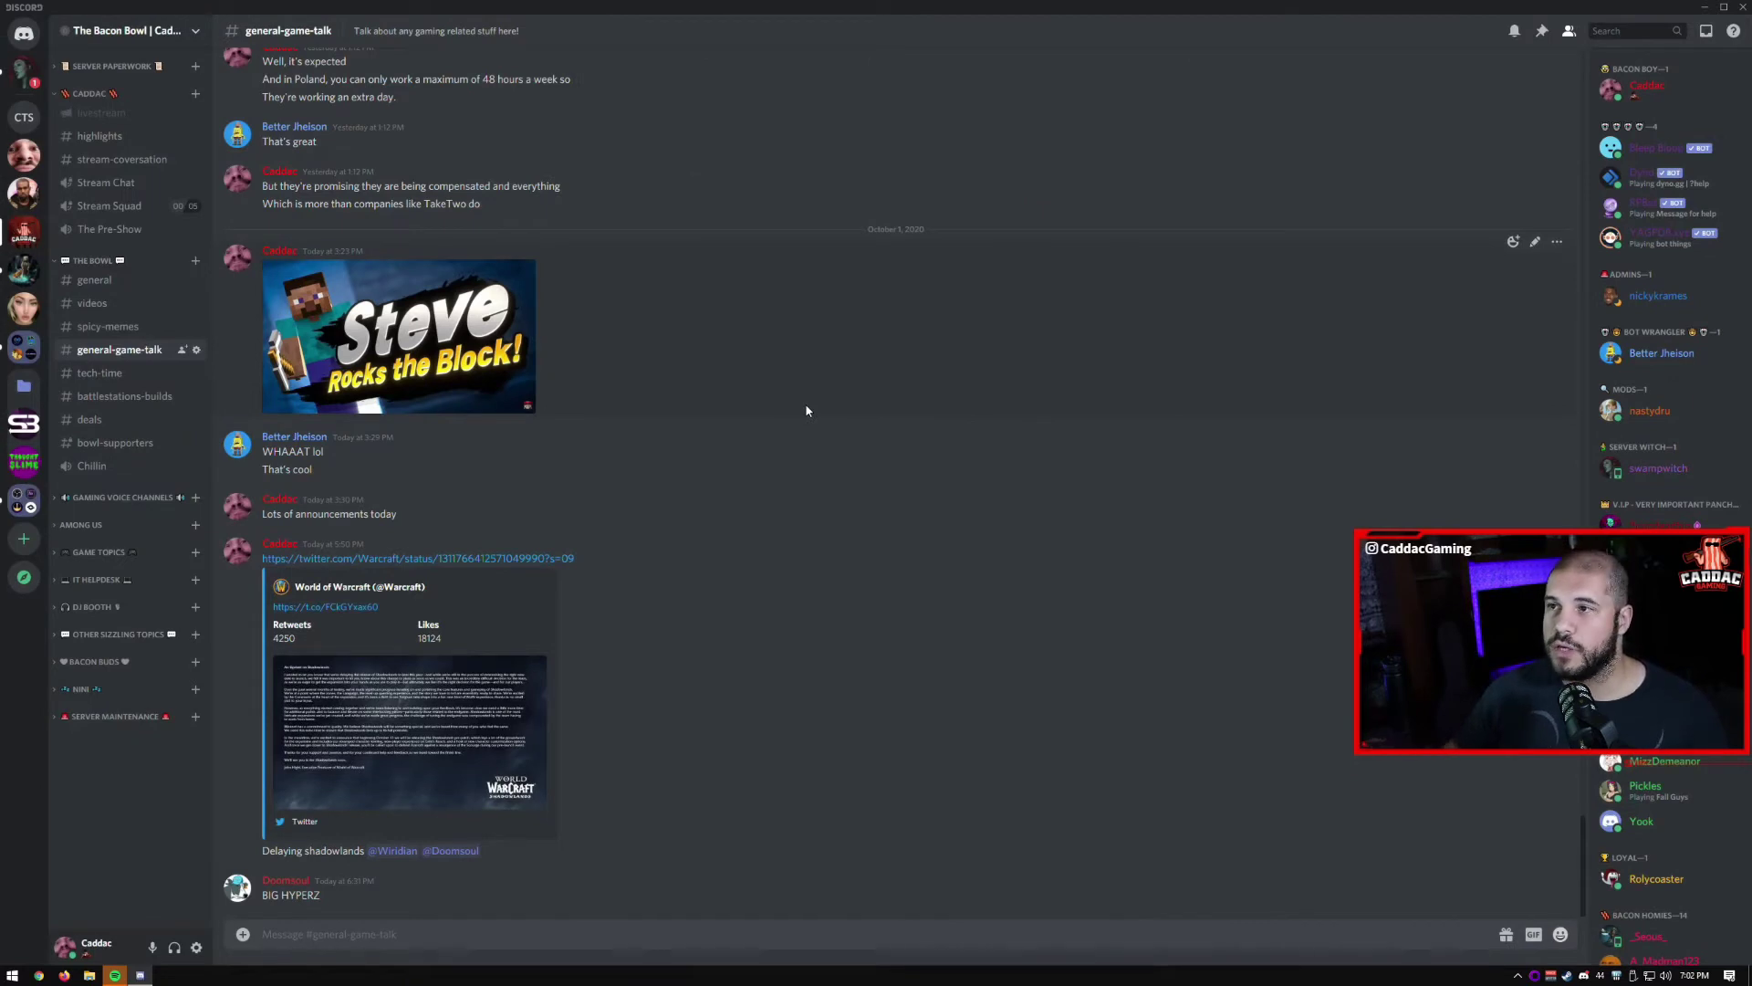
- In The Bacon Bowl server, check a member's roles and the Streamchatters role's permissions on the Stream Chat voice channel
left_click(236, 138)
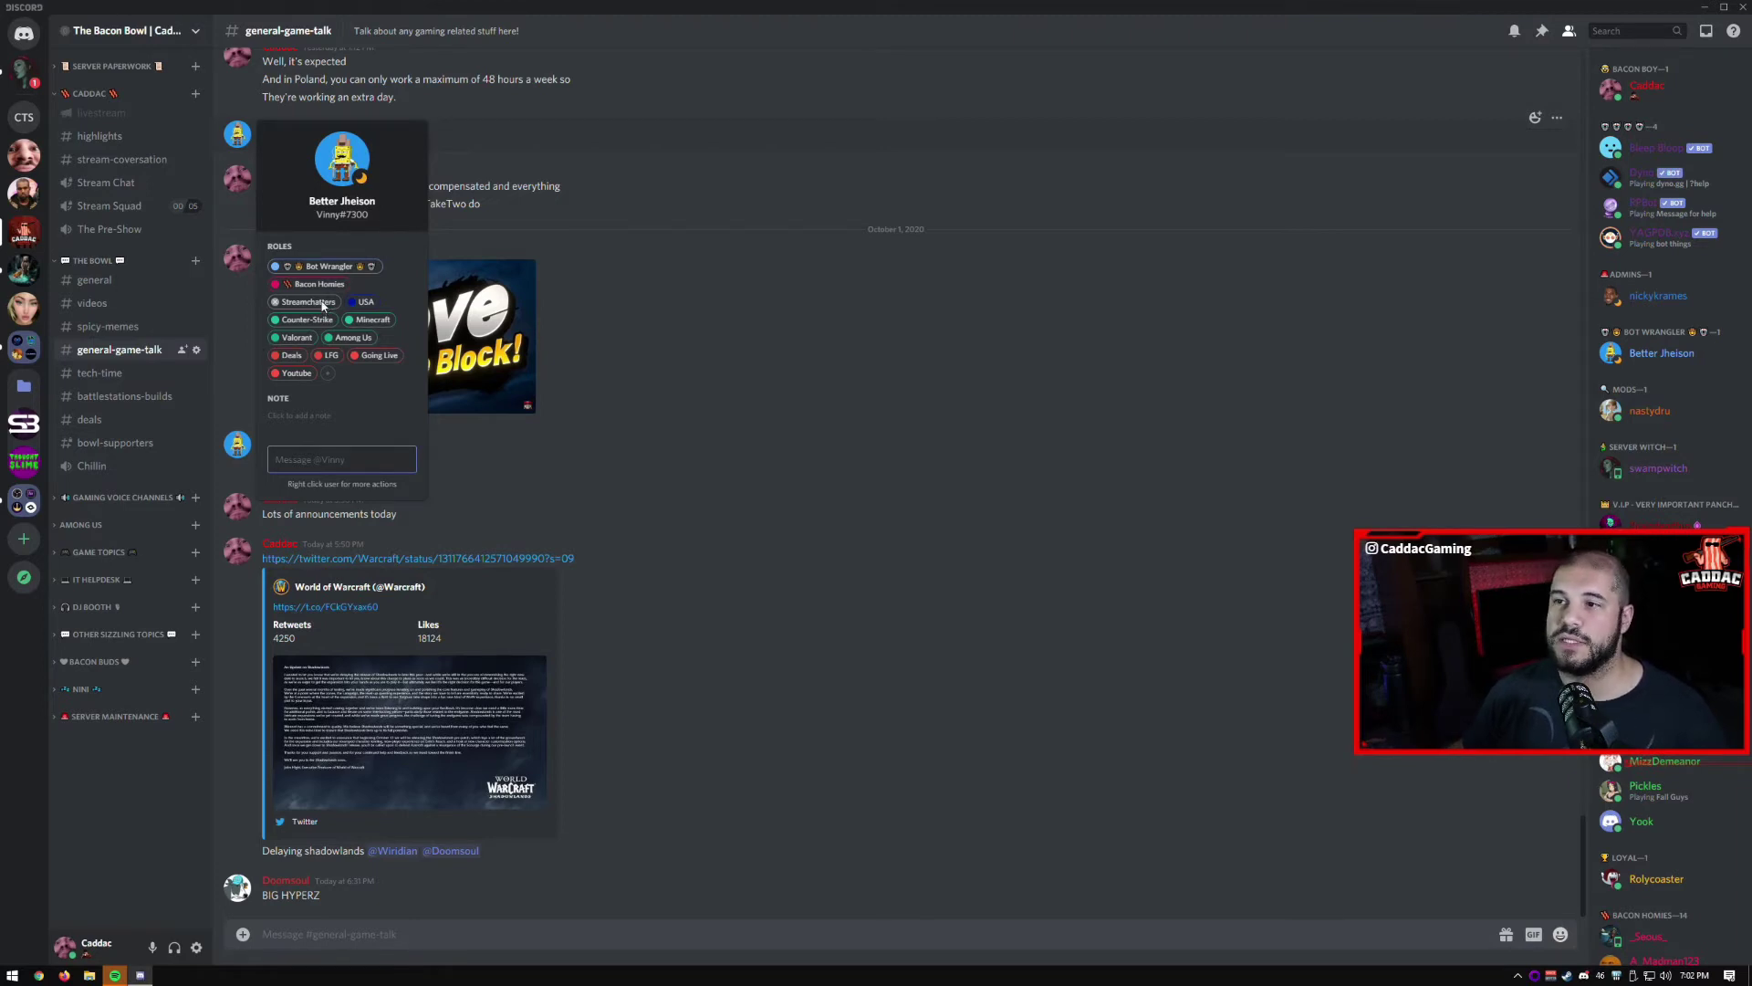
right_click(101, 184)
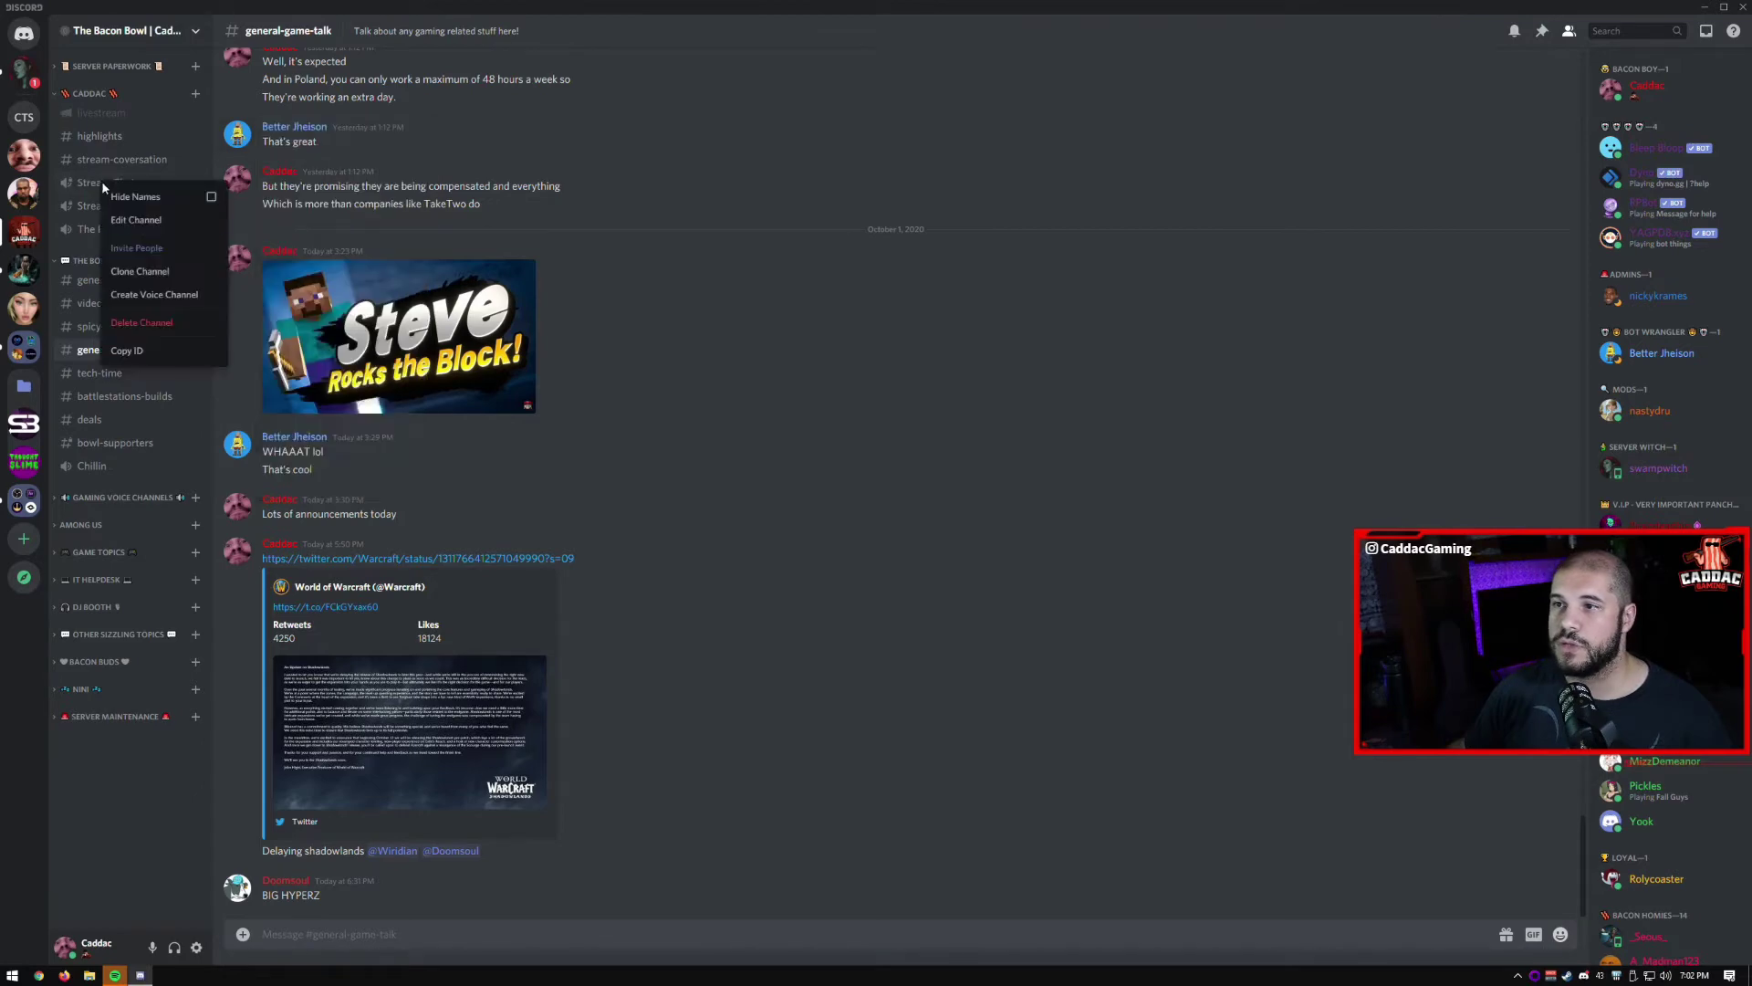
left_click(160, 226)
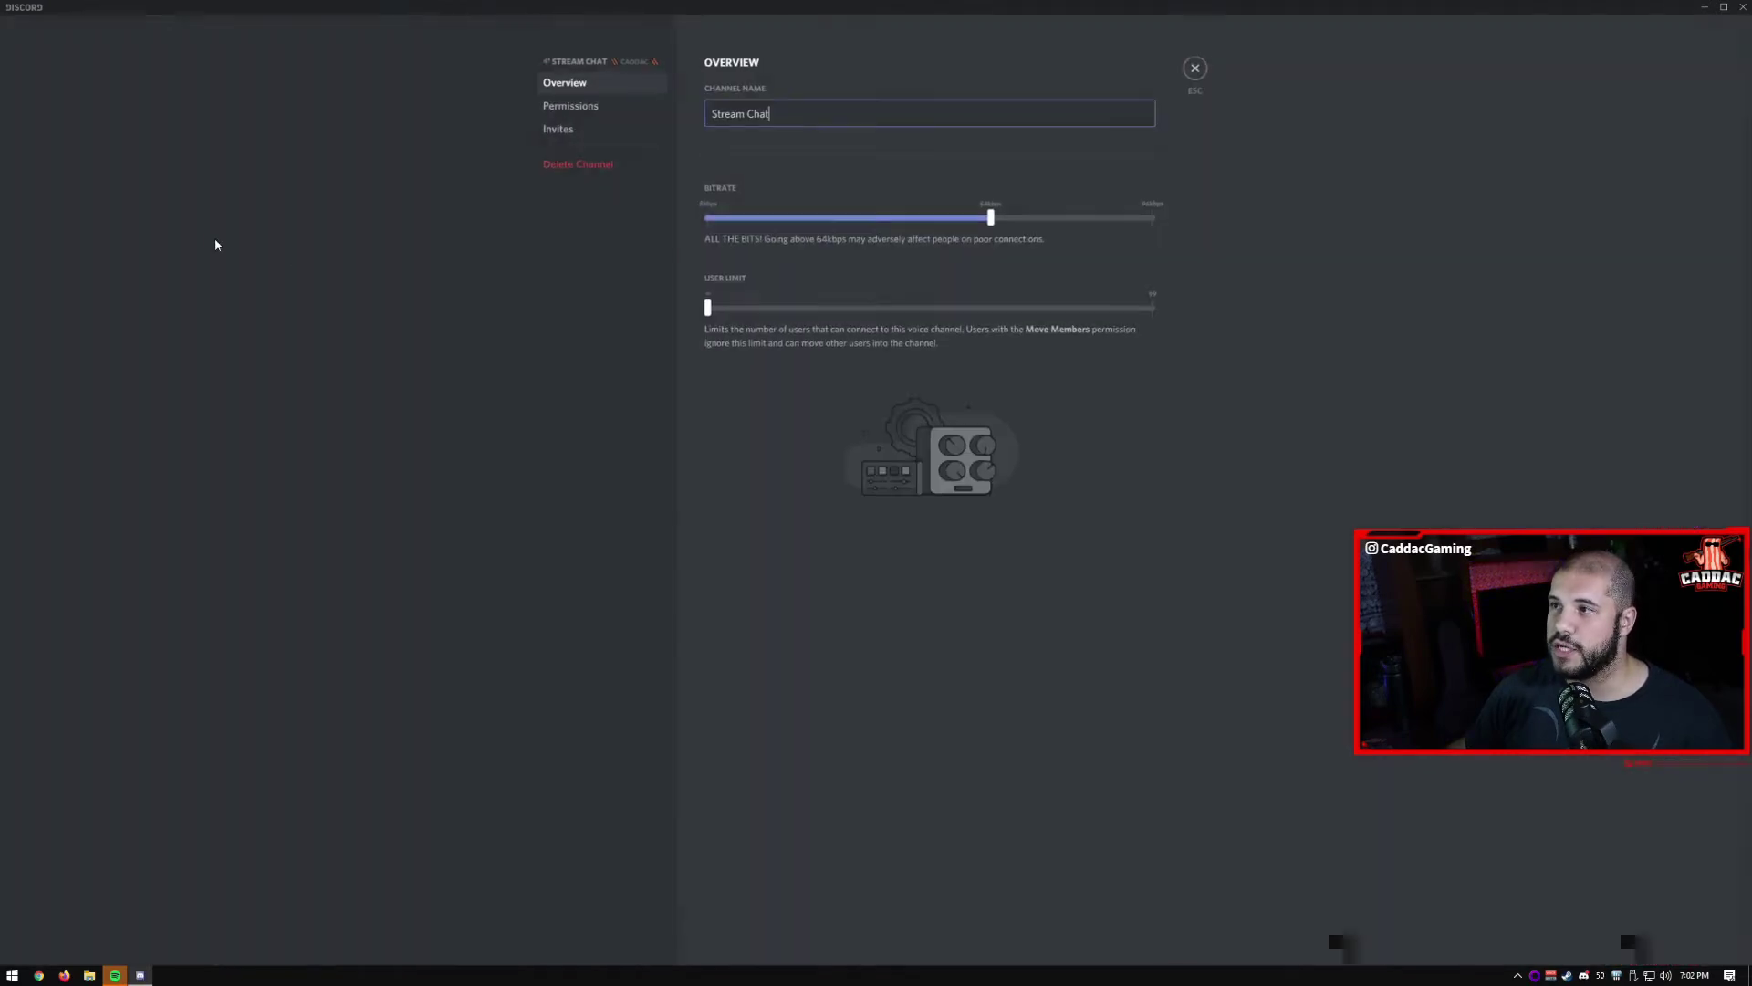
left_click(610, 113)
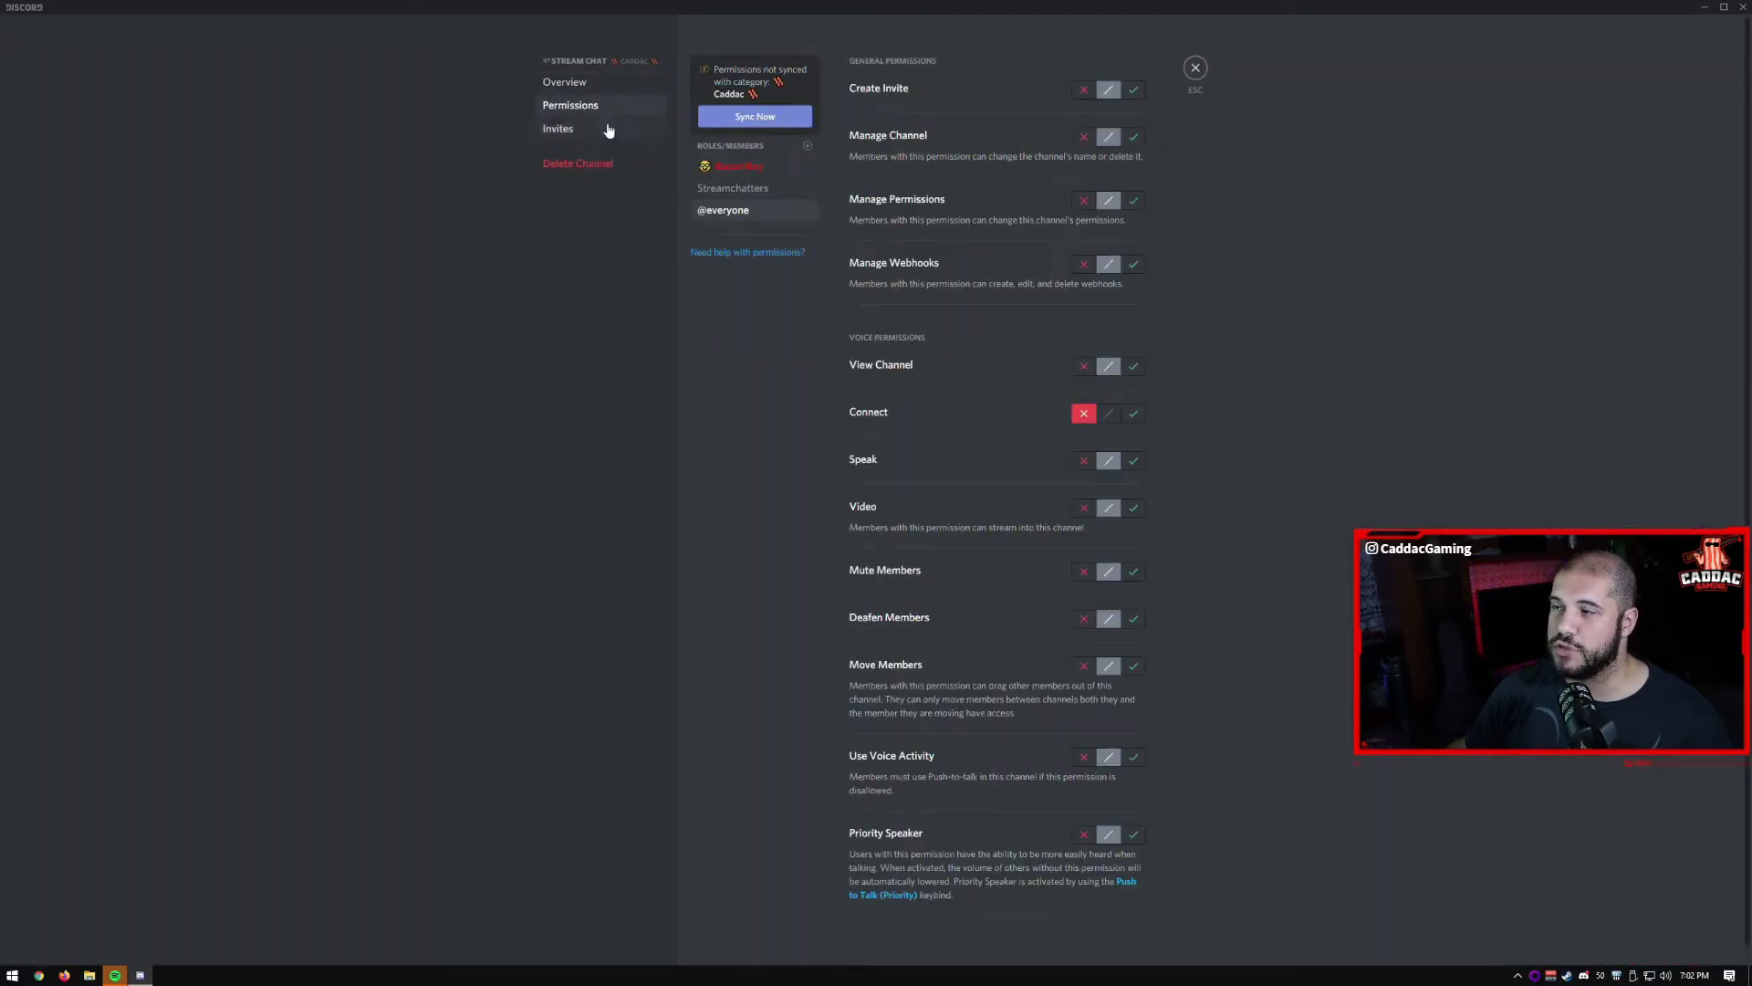
left_click(734, 188)
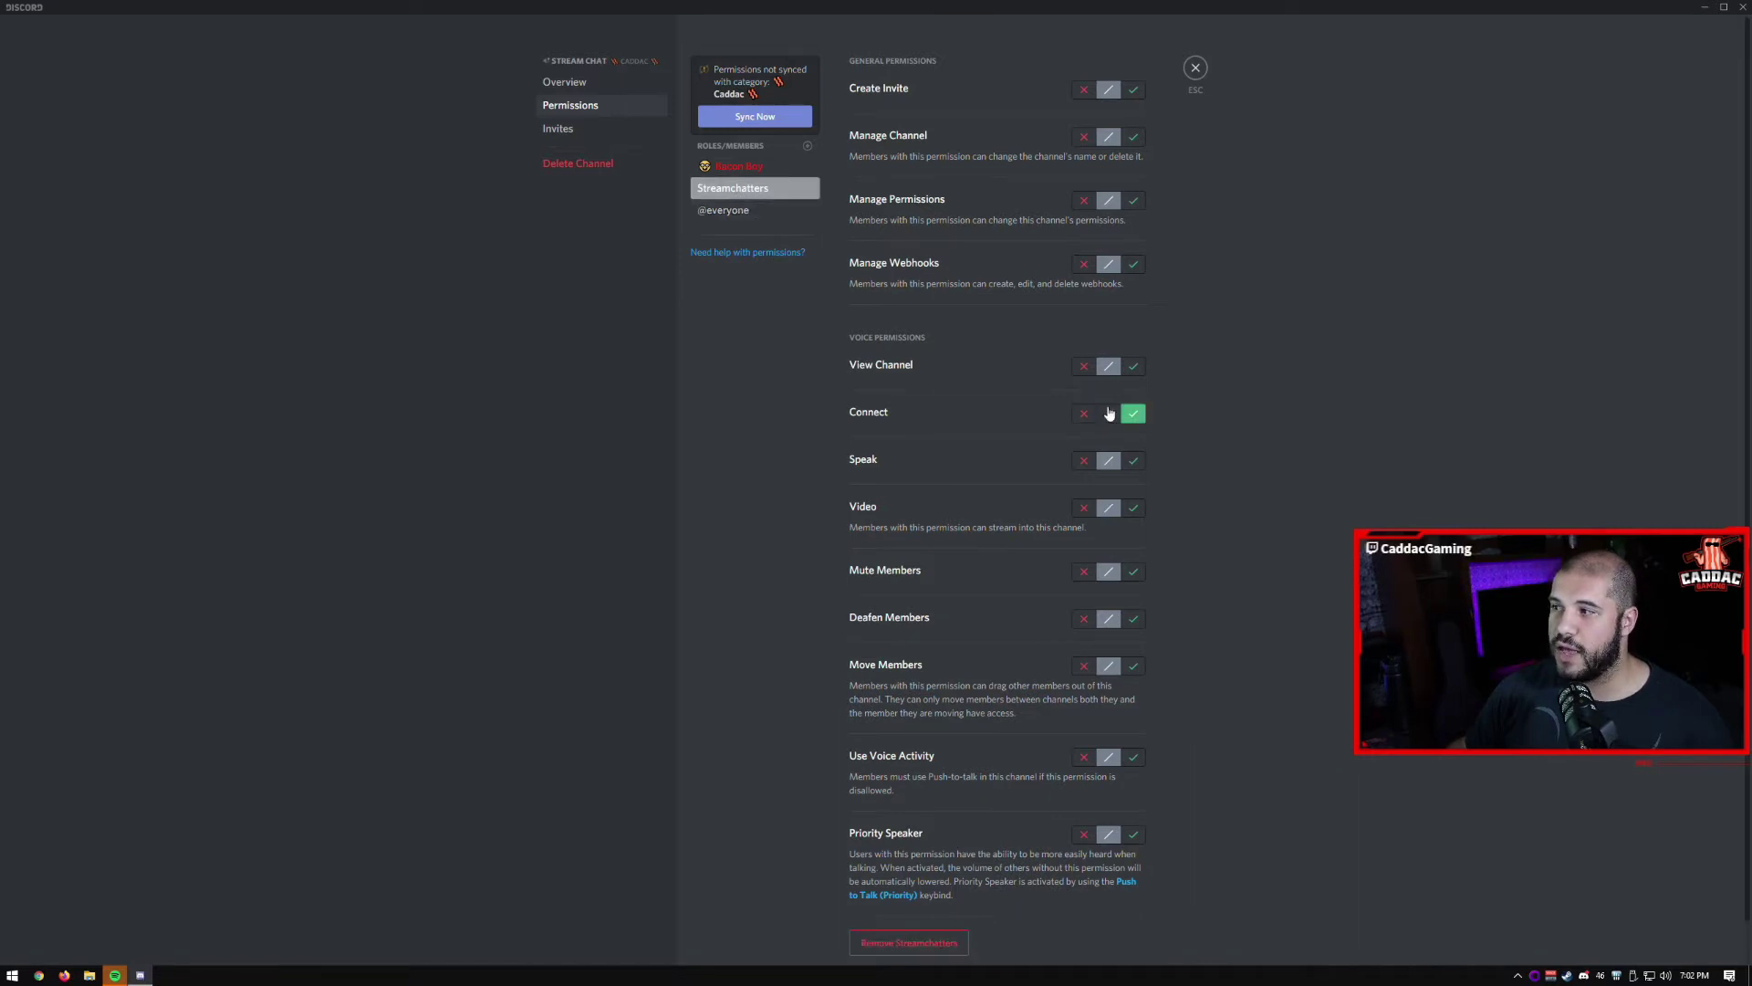
left_click(765, 210)
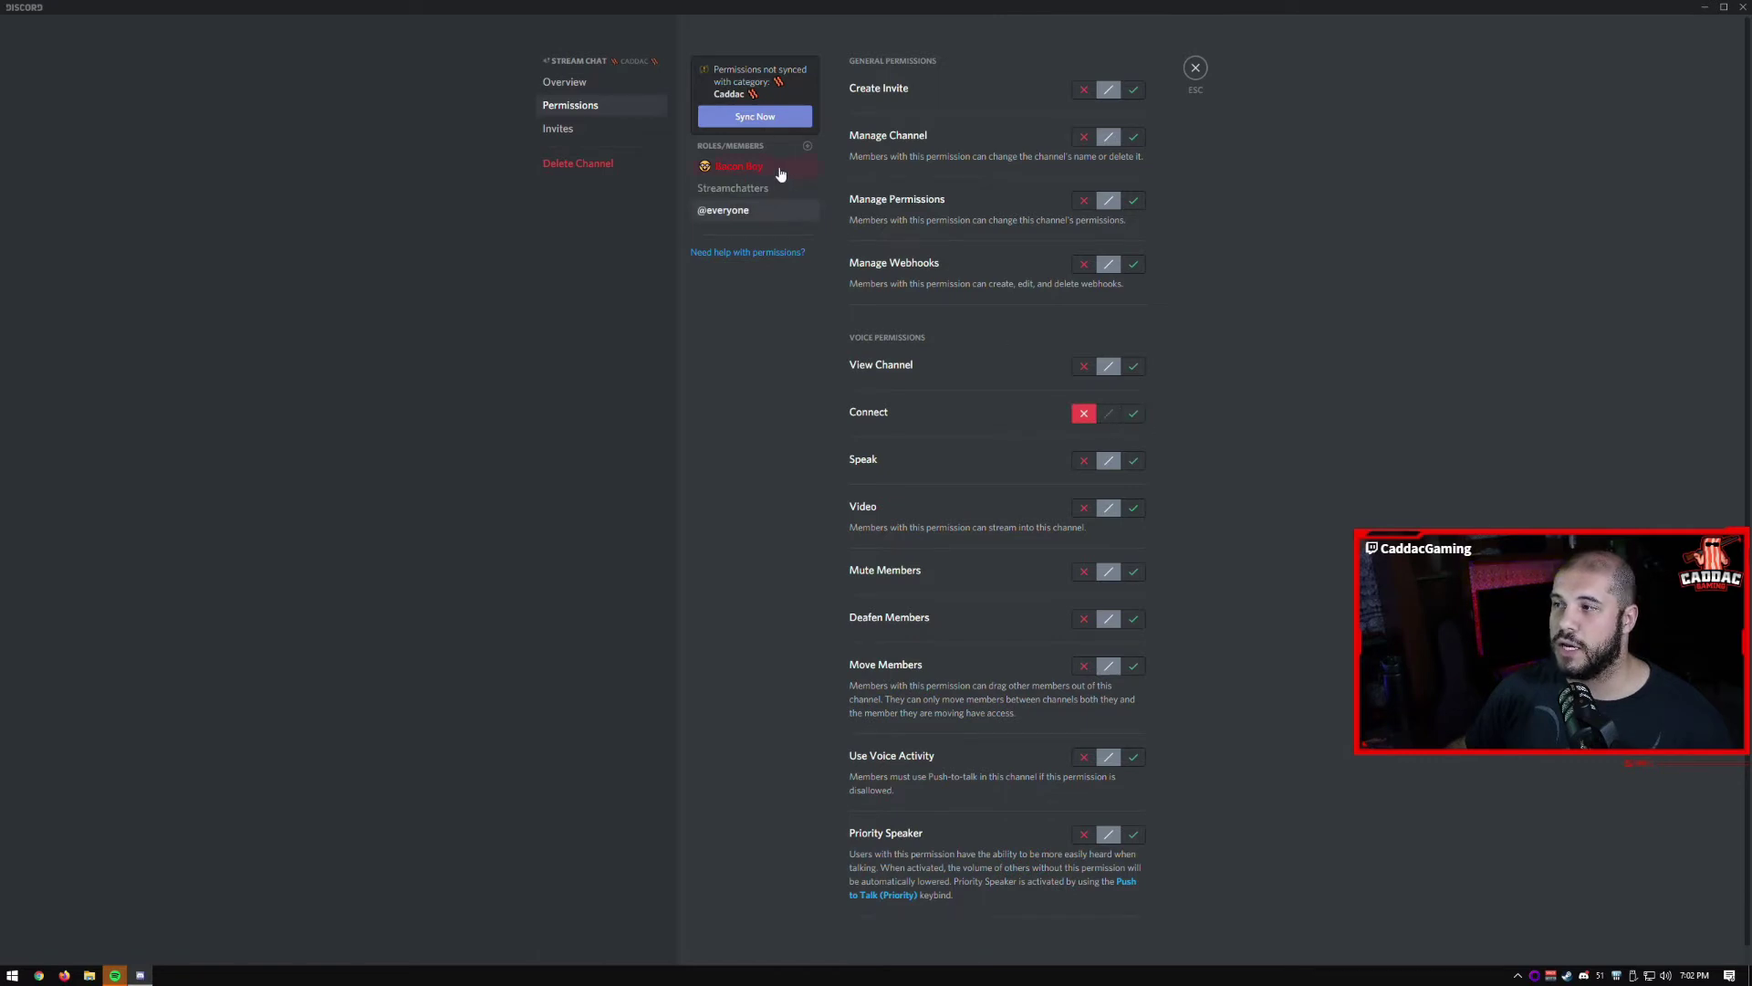
left_click(769, 170)
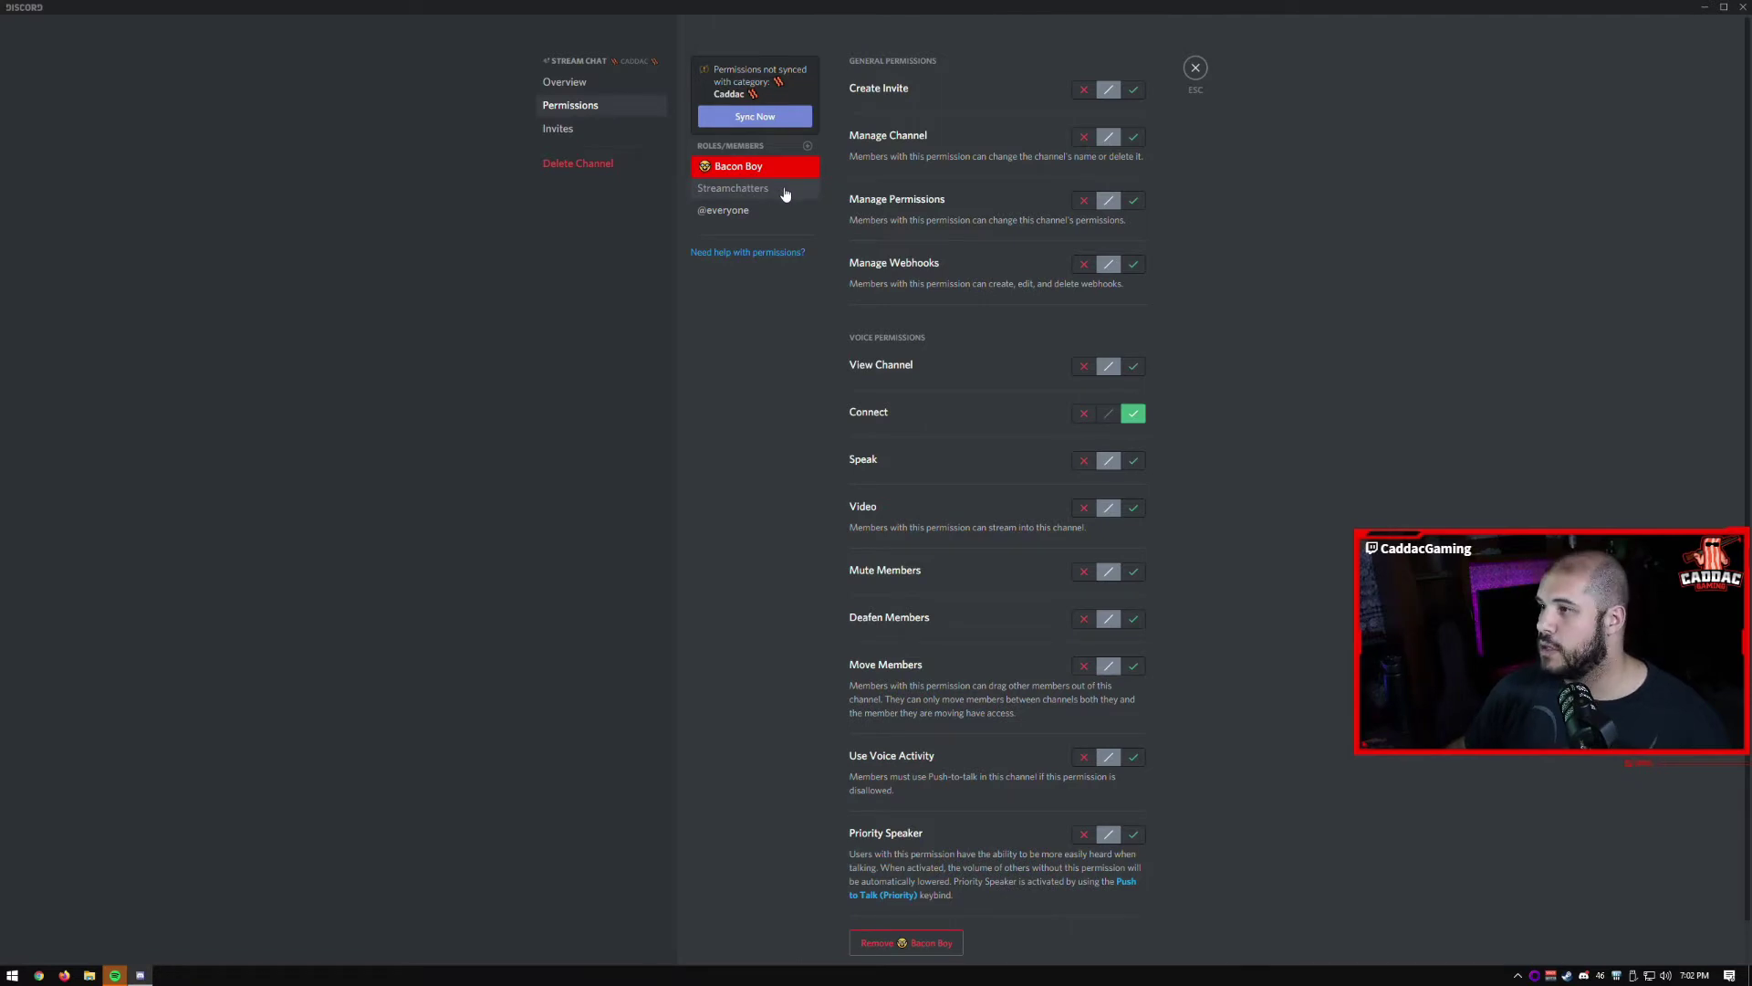
left_click(747, 212)
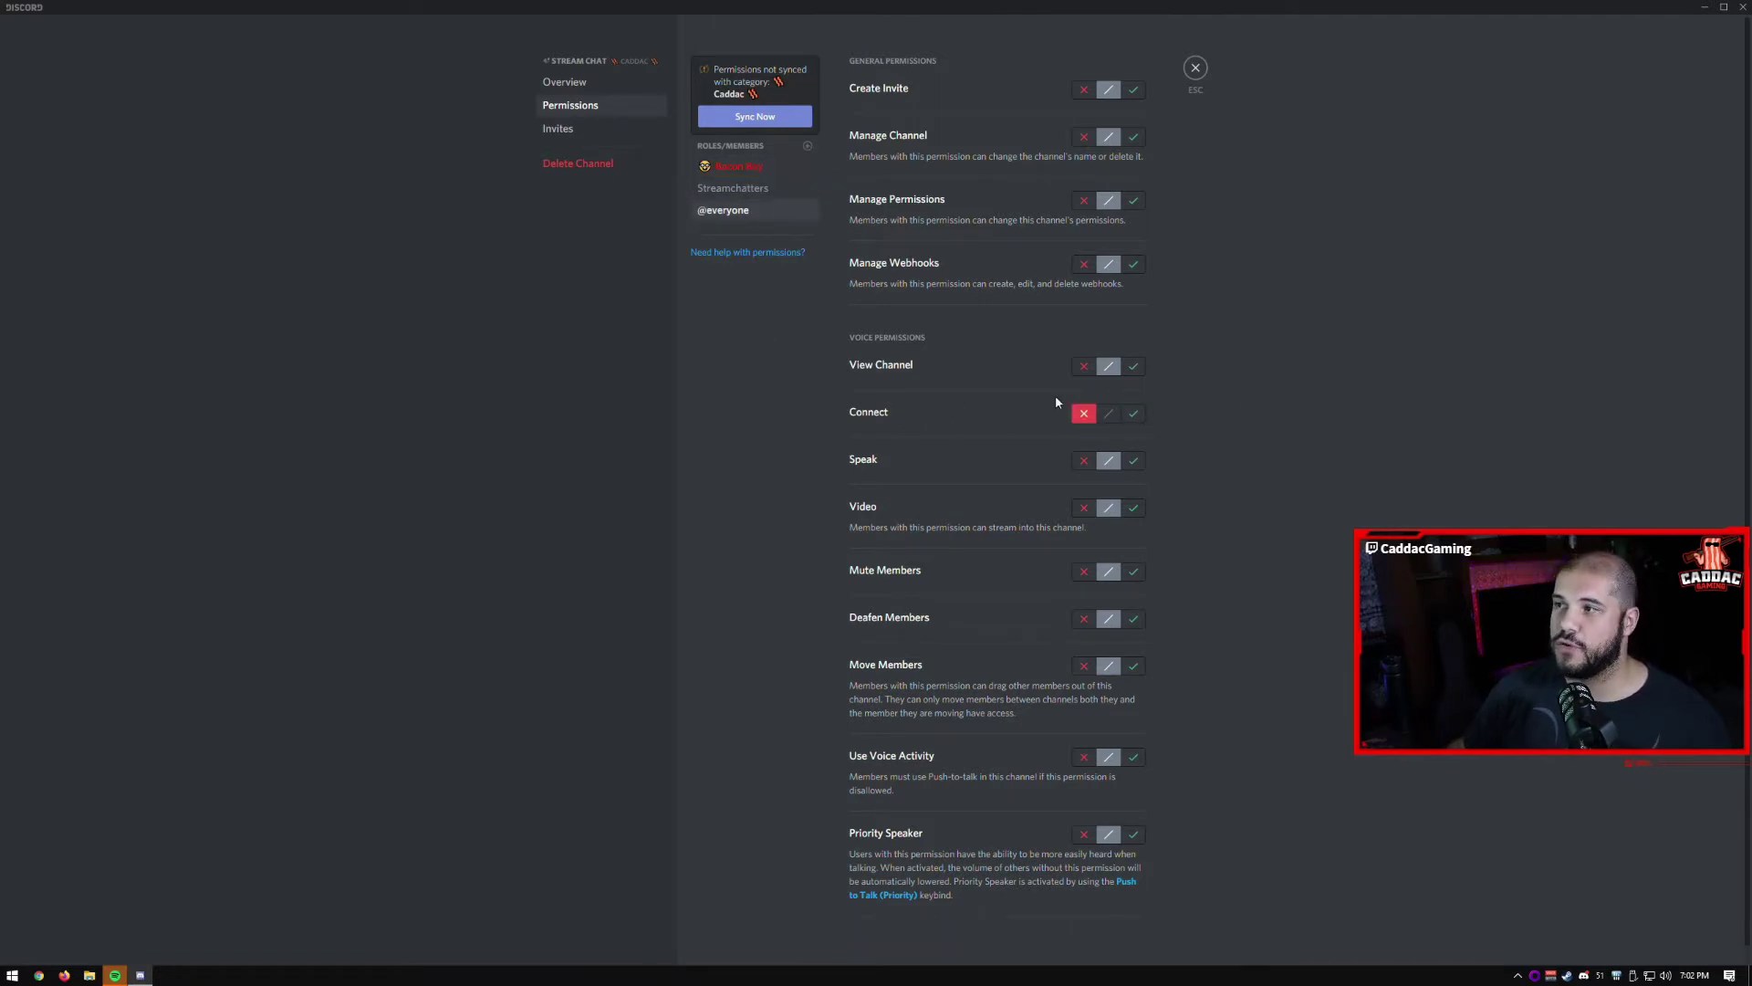
left_click(760, 188)
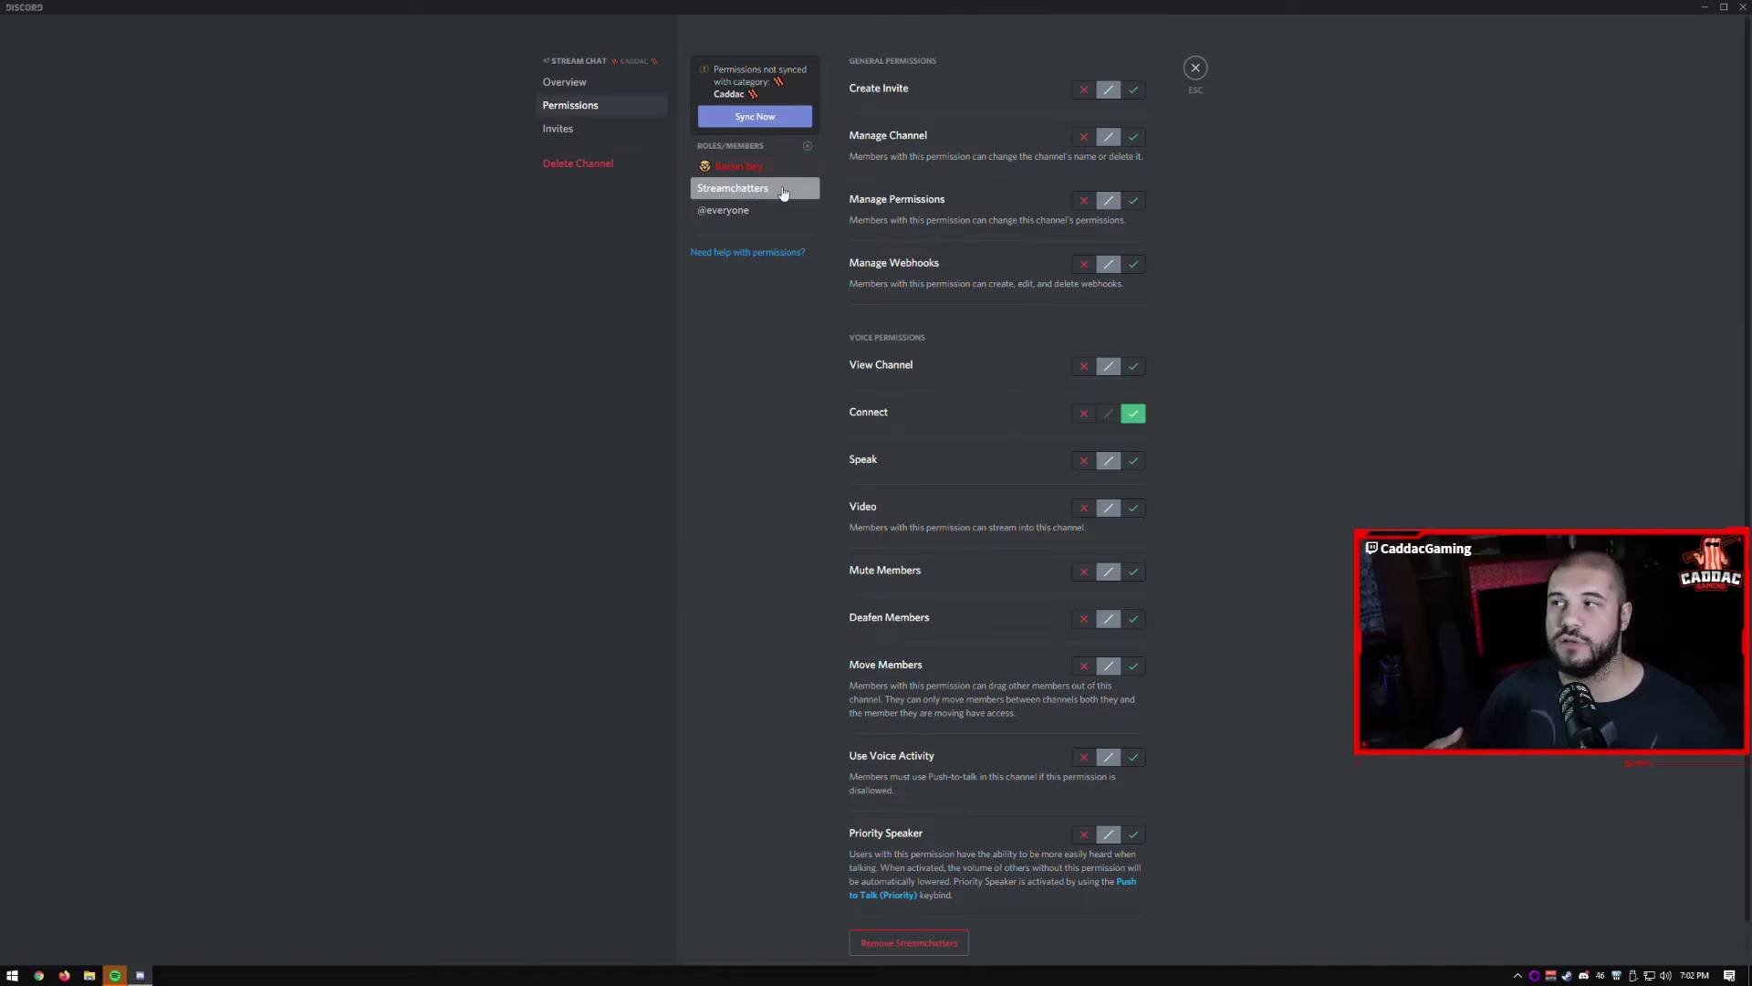
left_click(1193, 70)
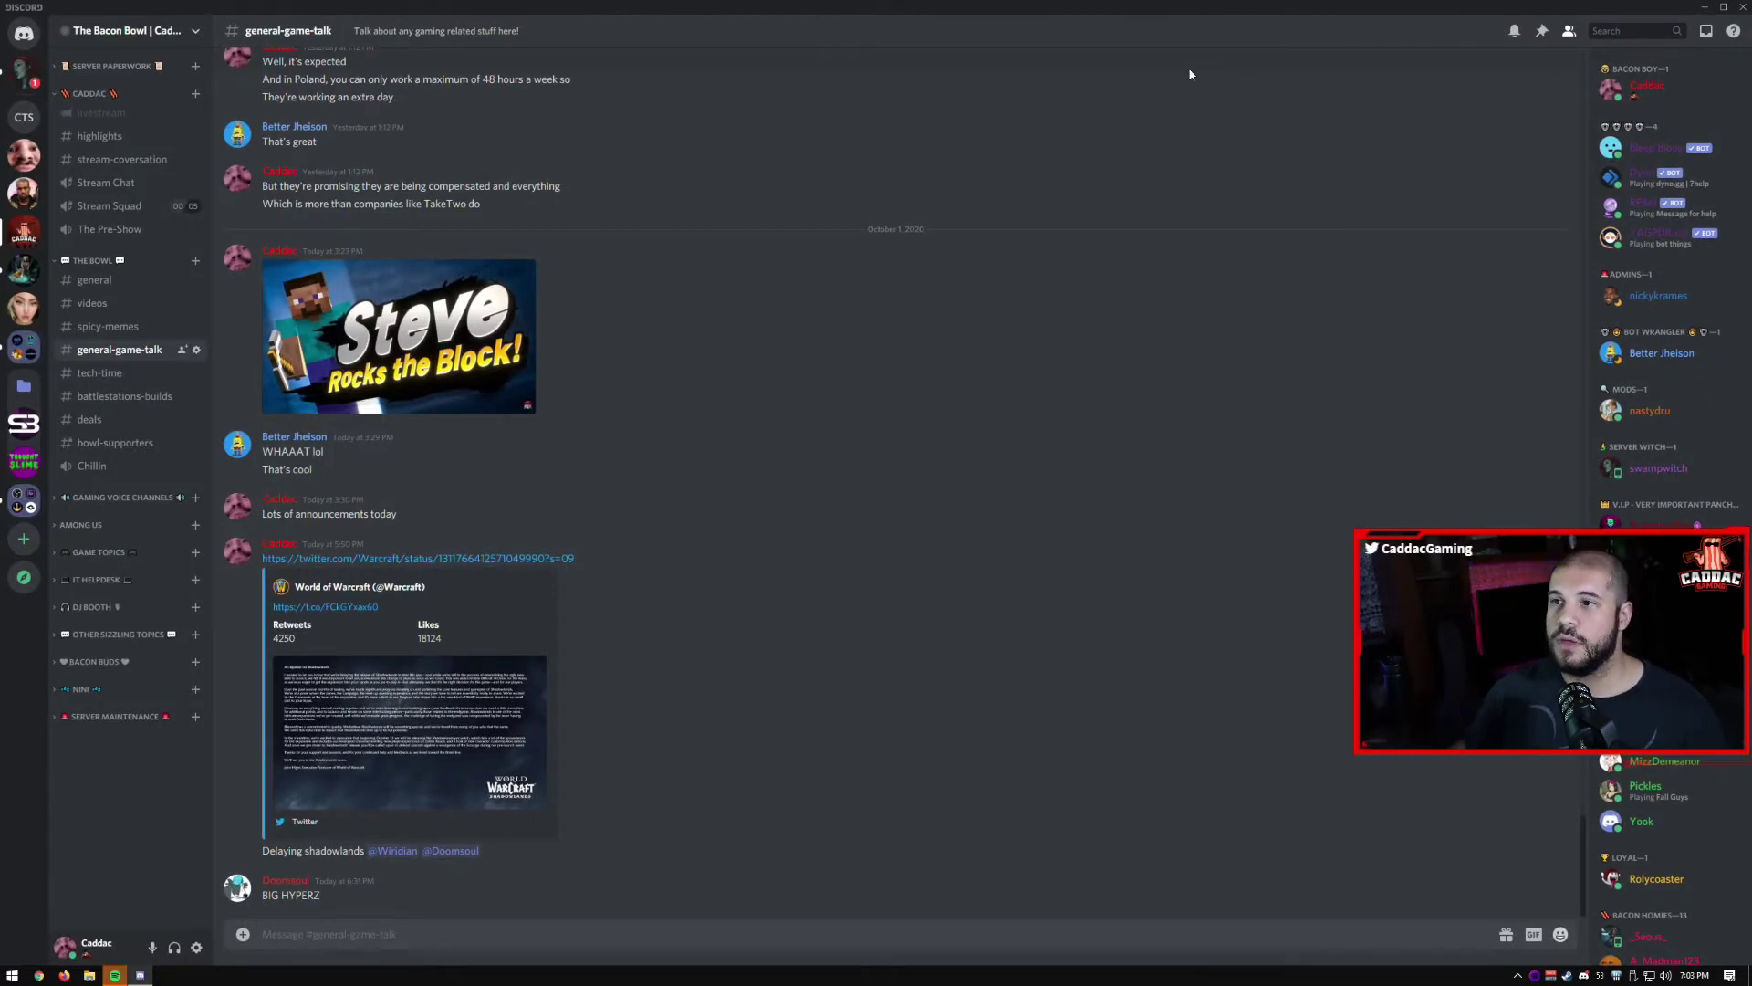
- In Caddac Test Server, create a role named blue with the light blue role colour and save it
left_click(24, 117)
left_click(149, 33)
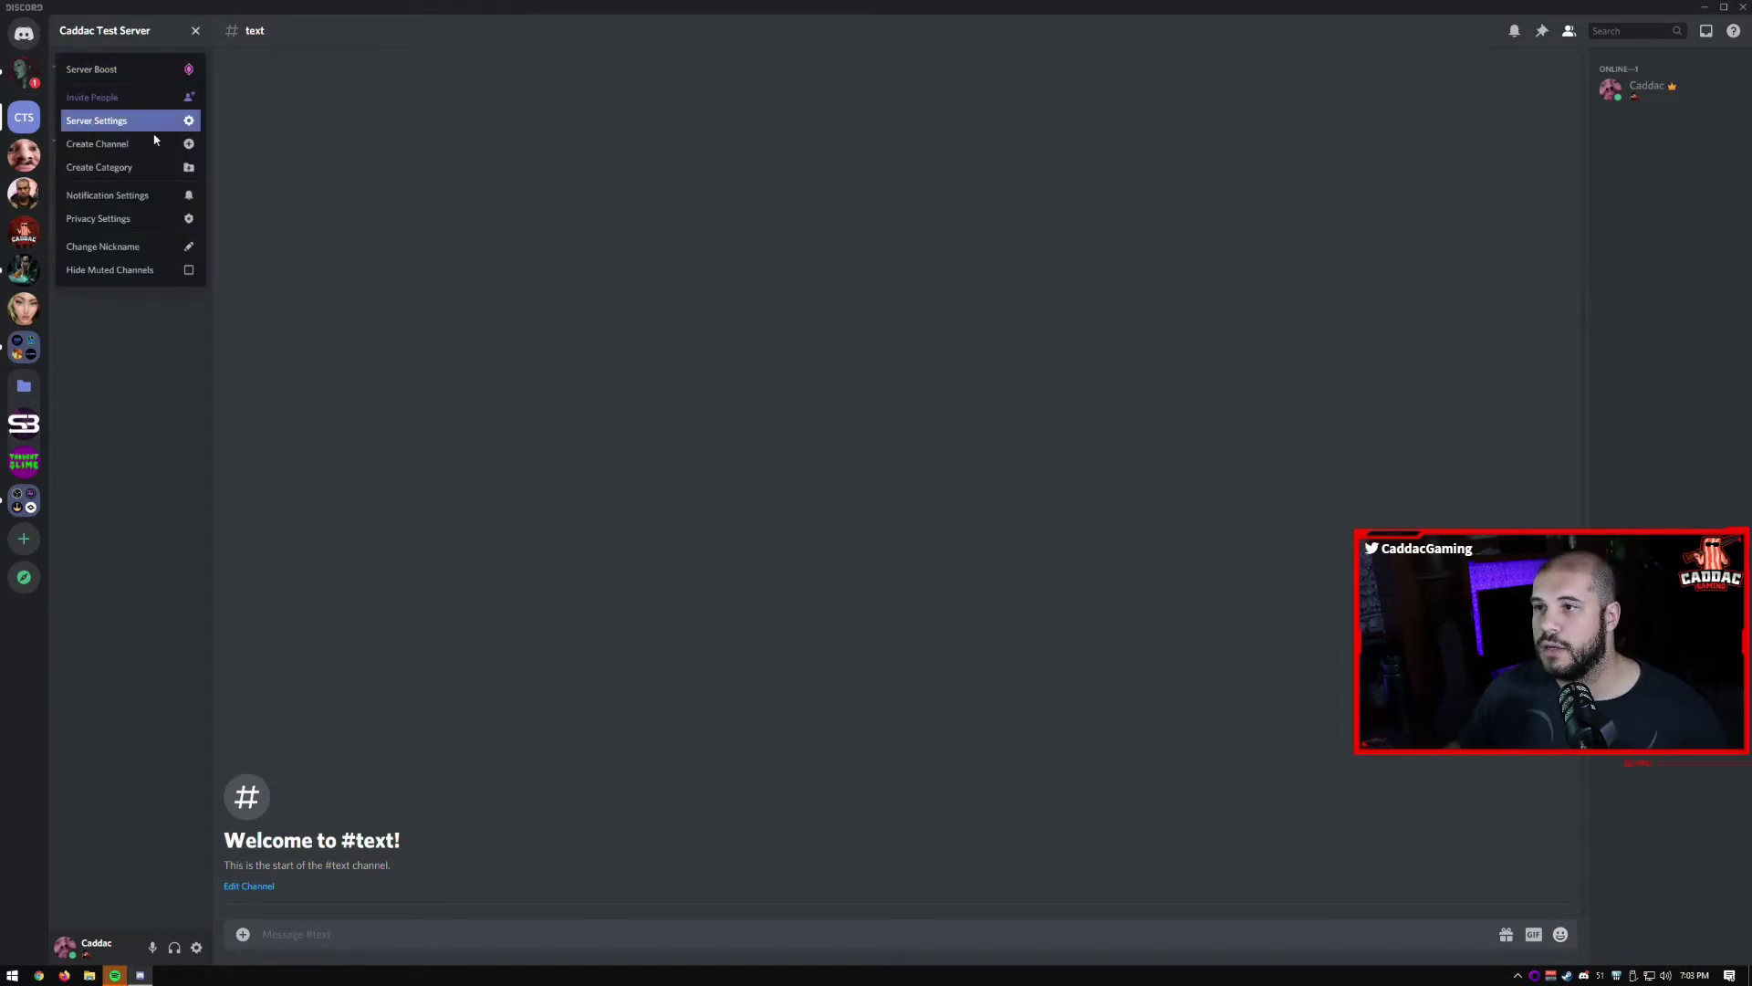
left_click(155, 122)
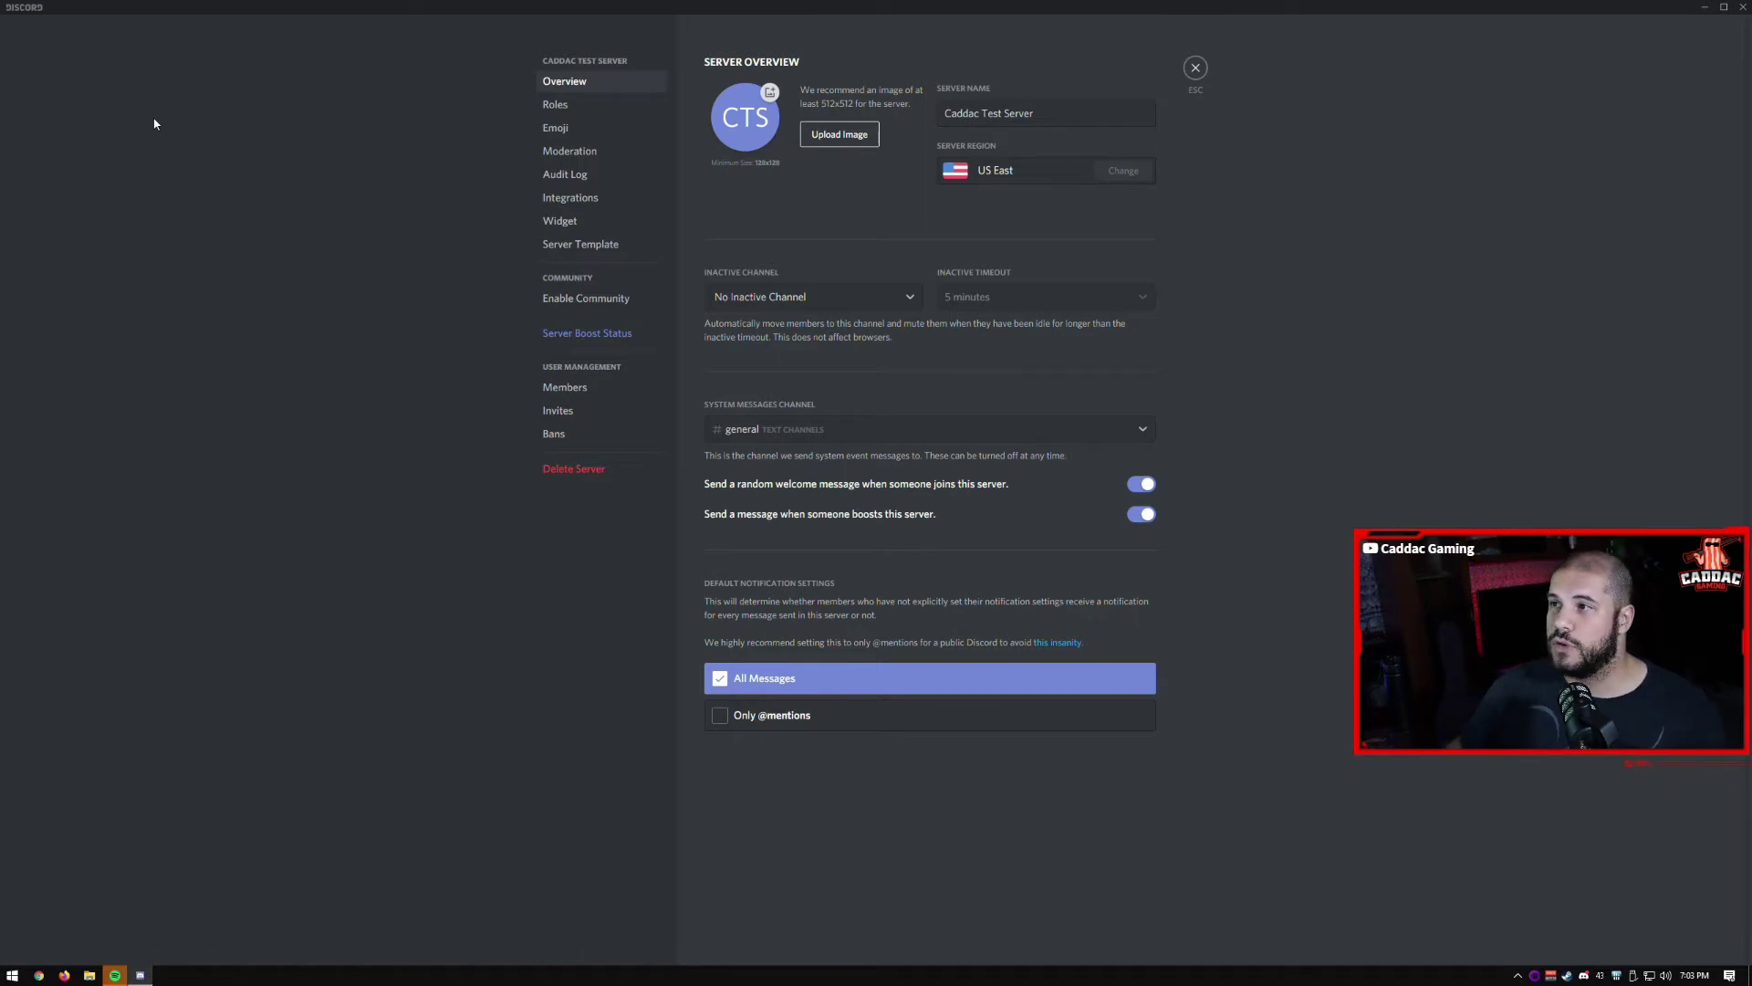
left_click(556, 104)
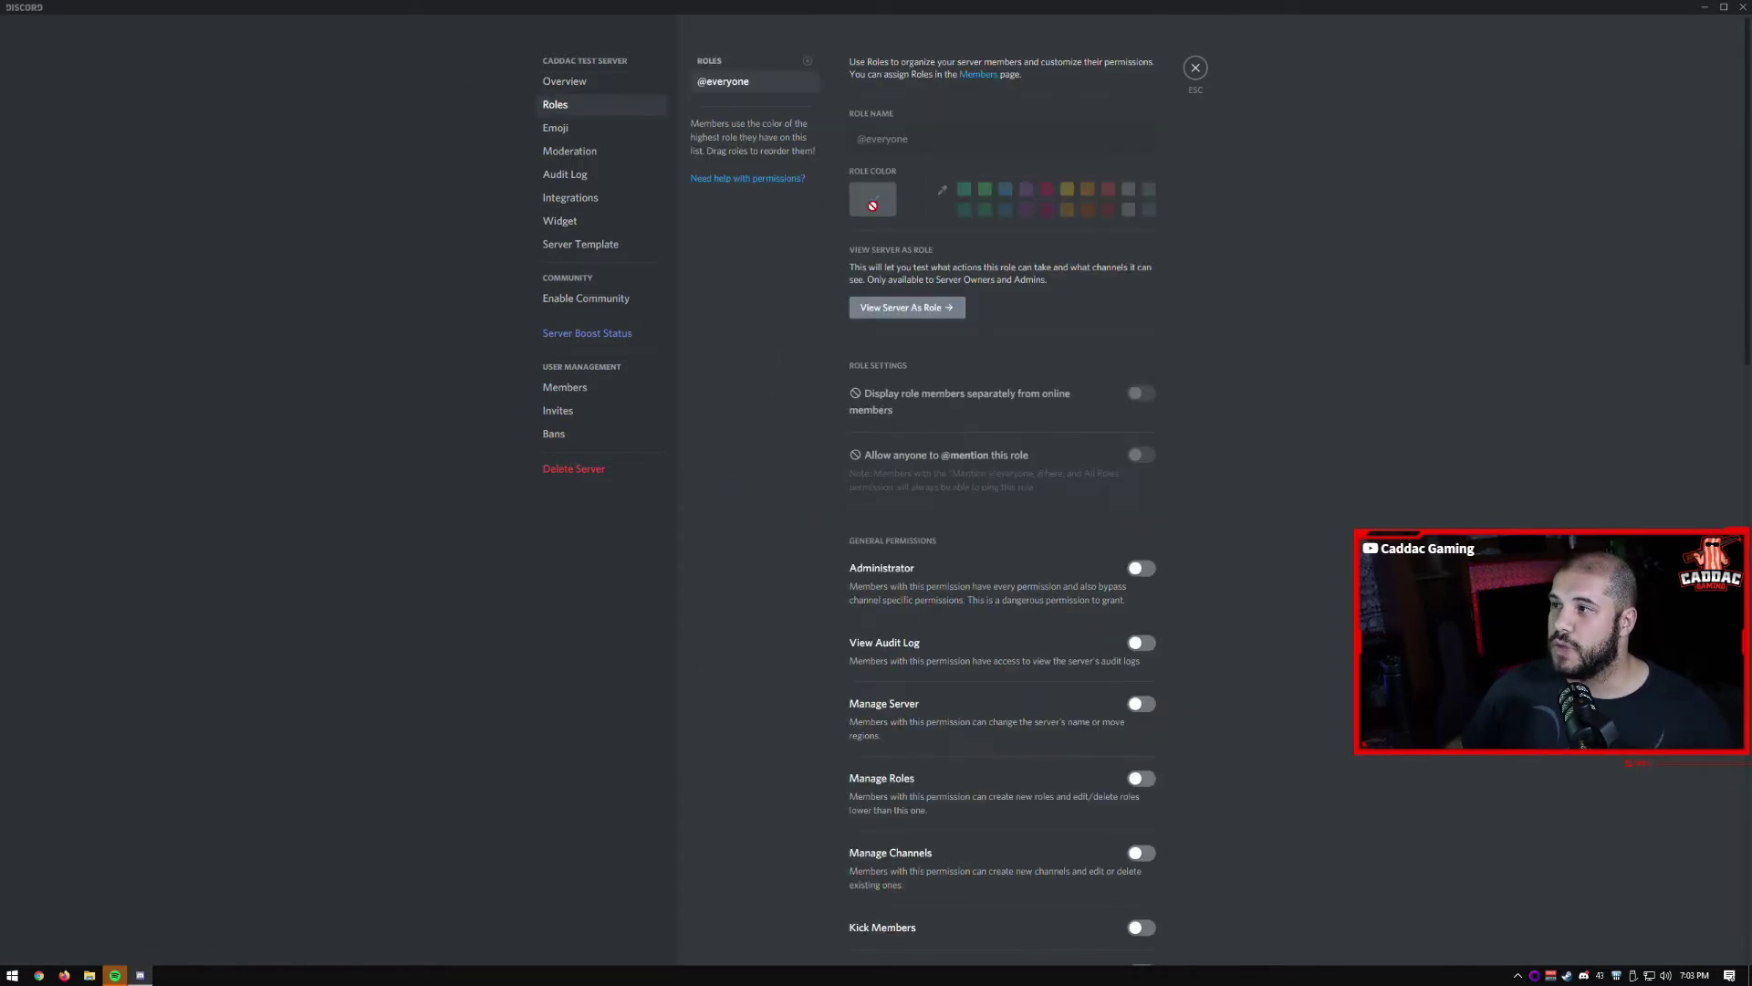
left_click(807, 62)
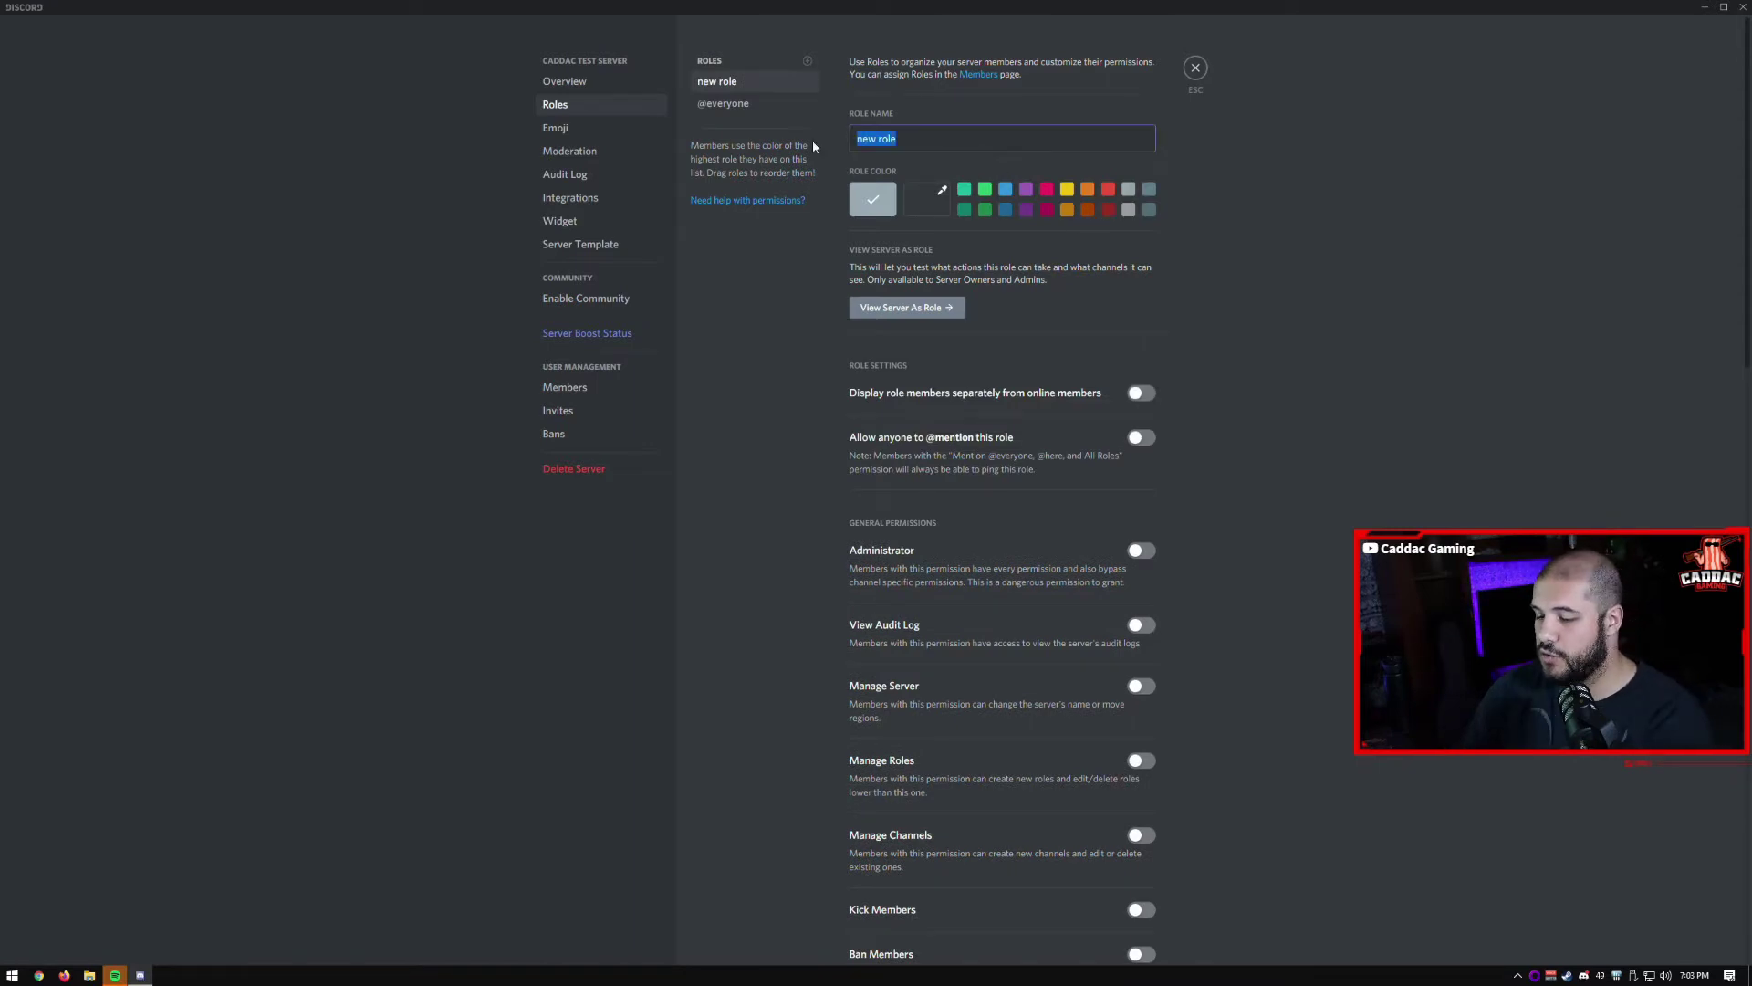
type("blue")
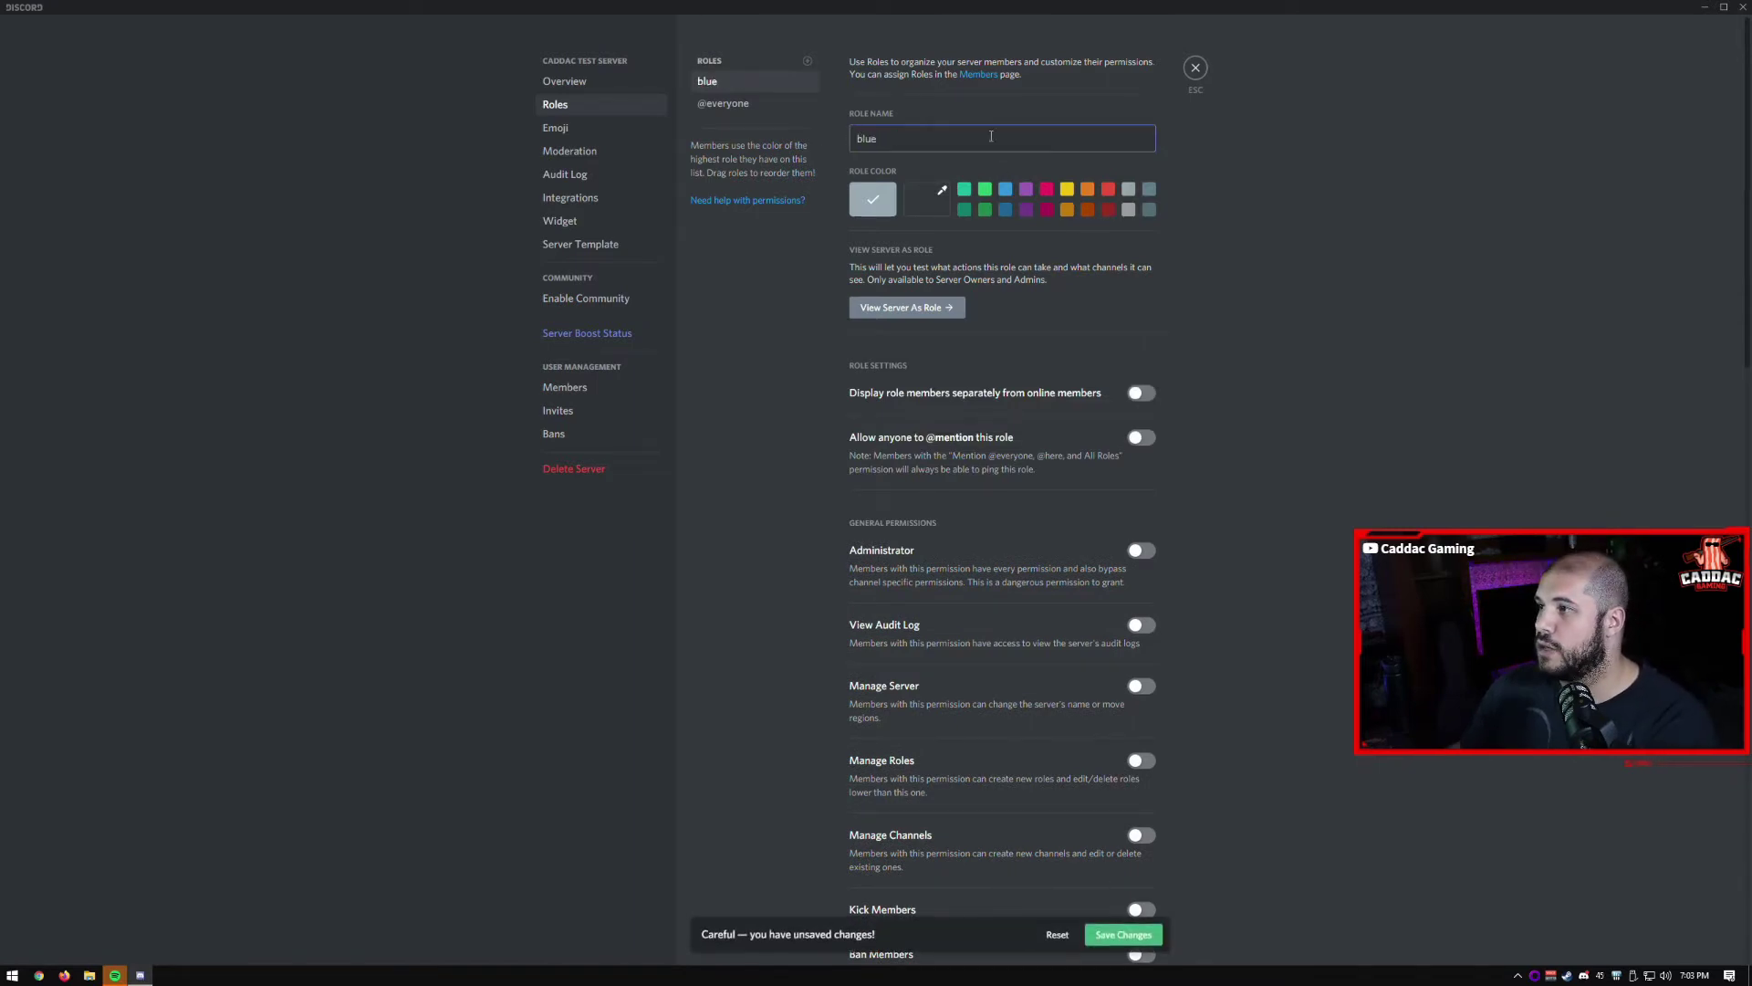
left_click(1007, 194)
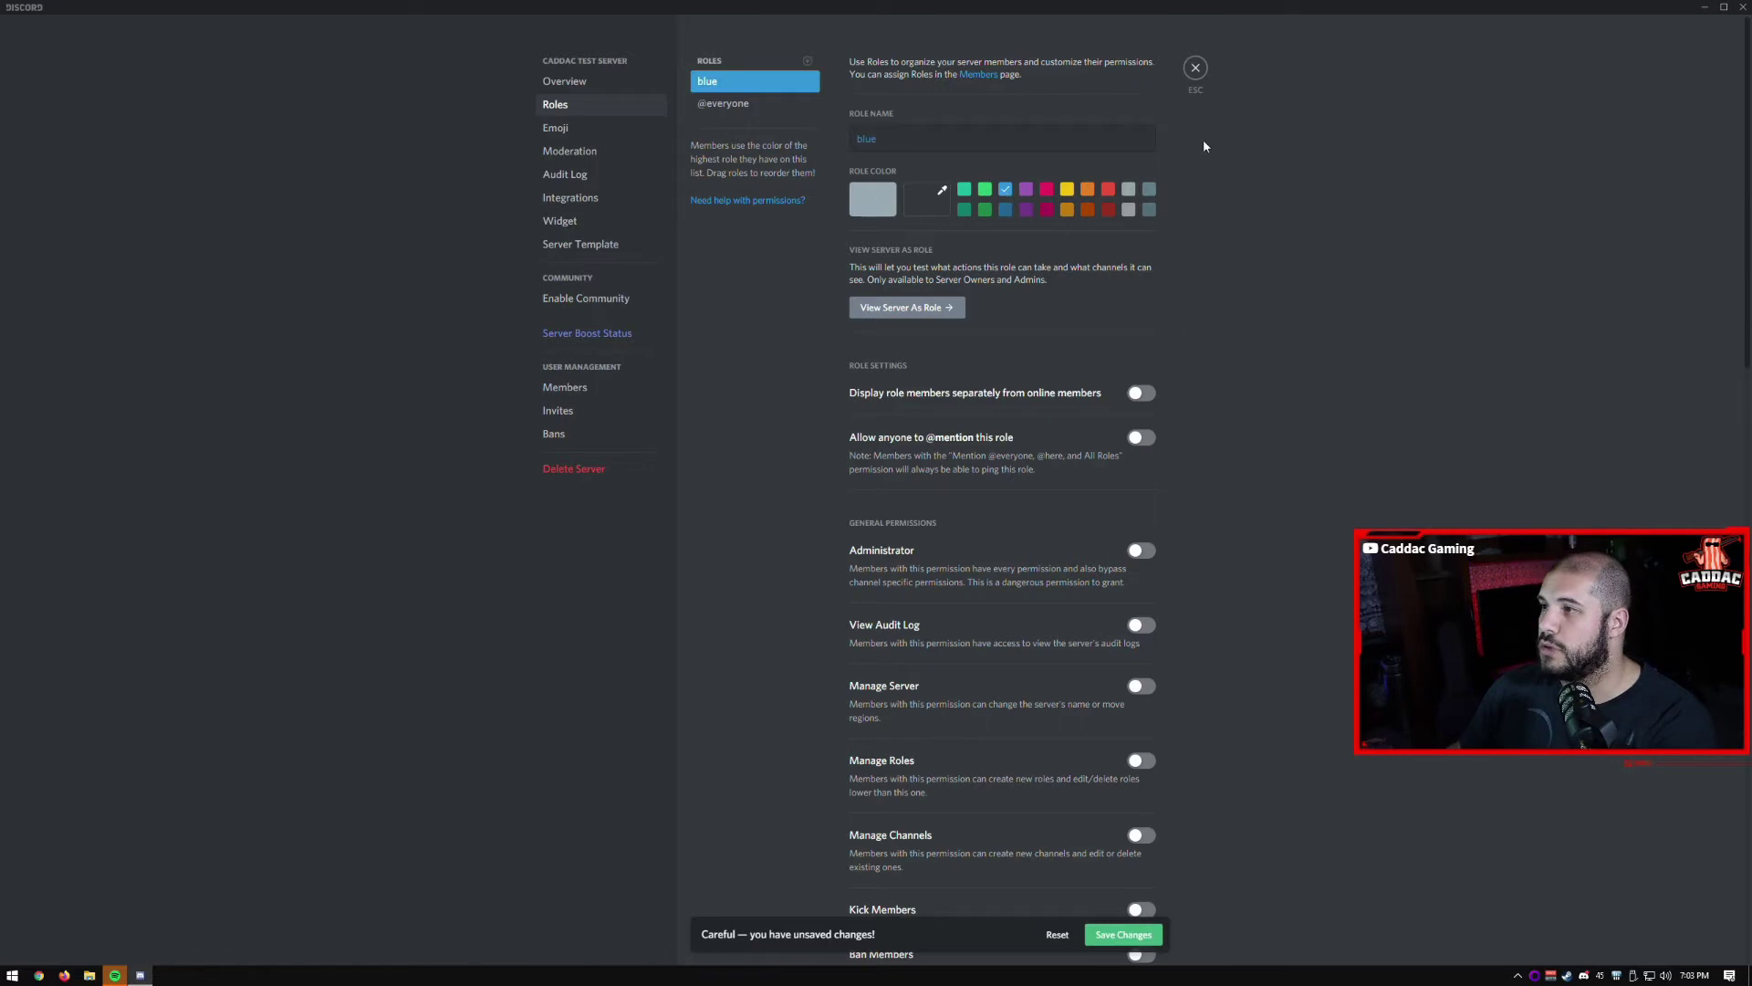
left_click(1195, 67)
left_click(1119, 936)
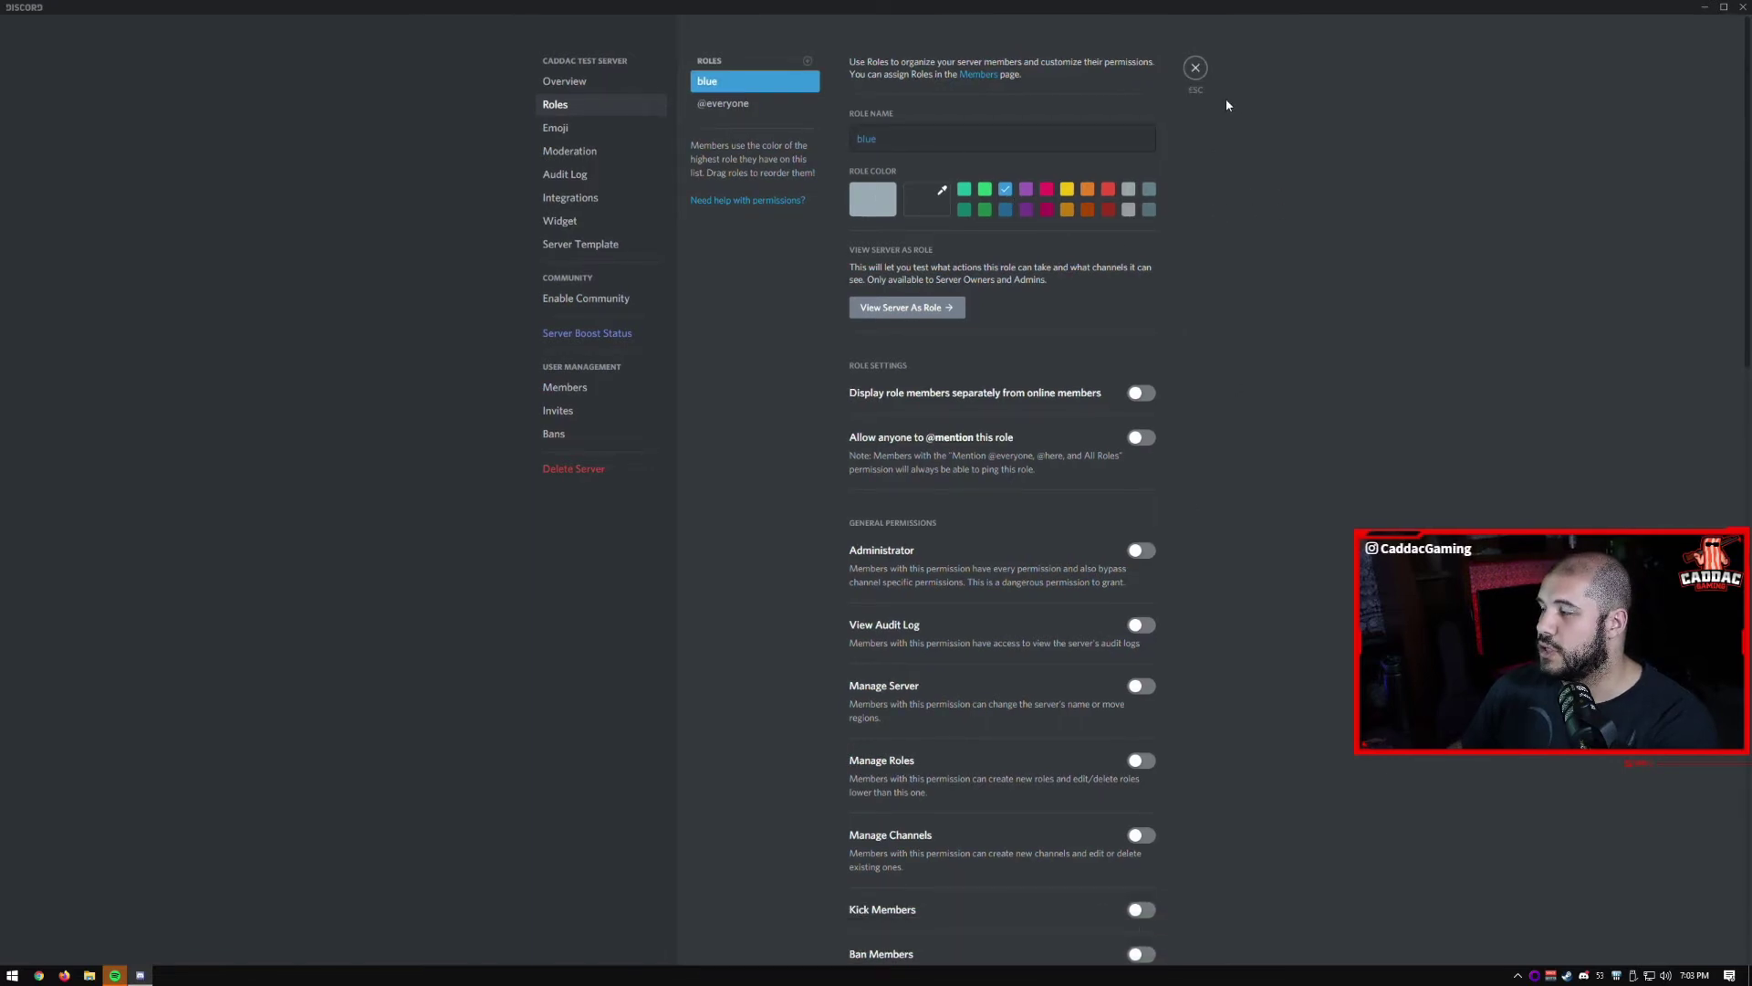
- Leave the server settings and assign the blue role to the only online member
left_click(1196, 68)
right_click(1646, 95)
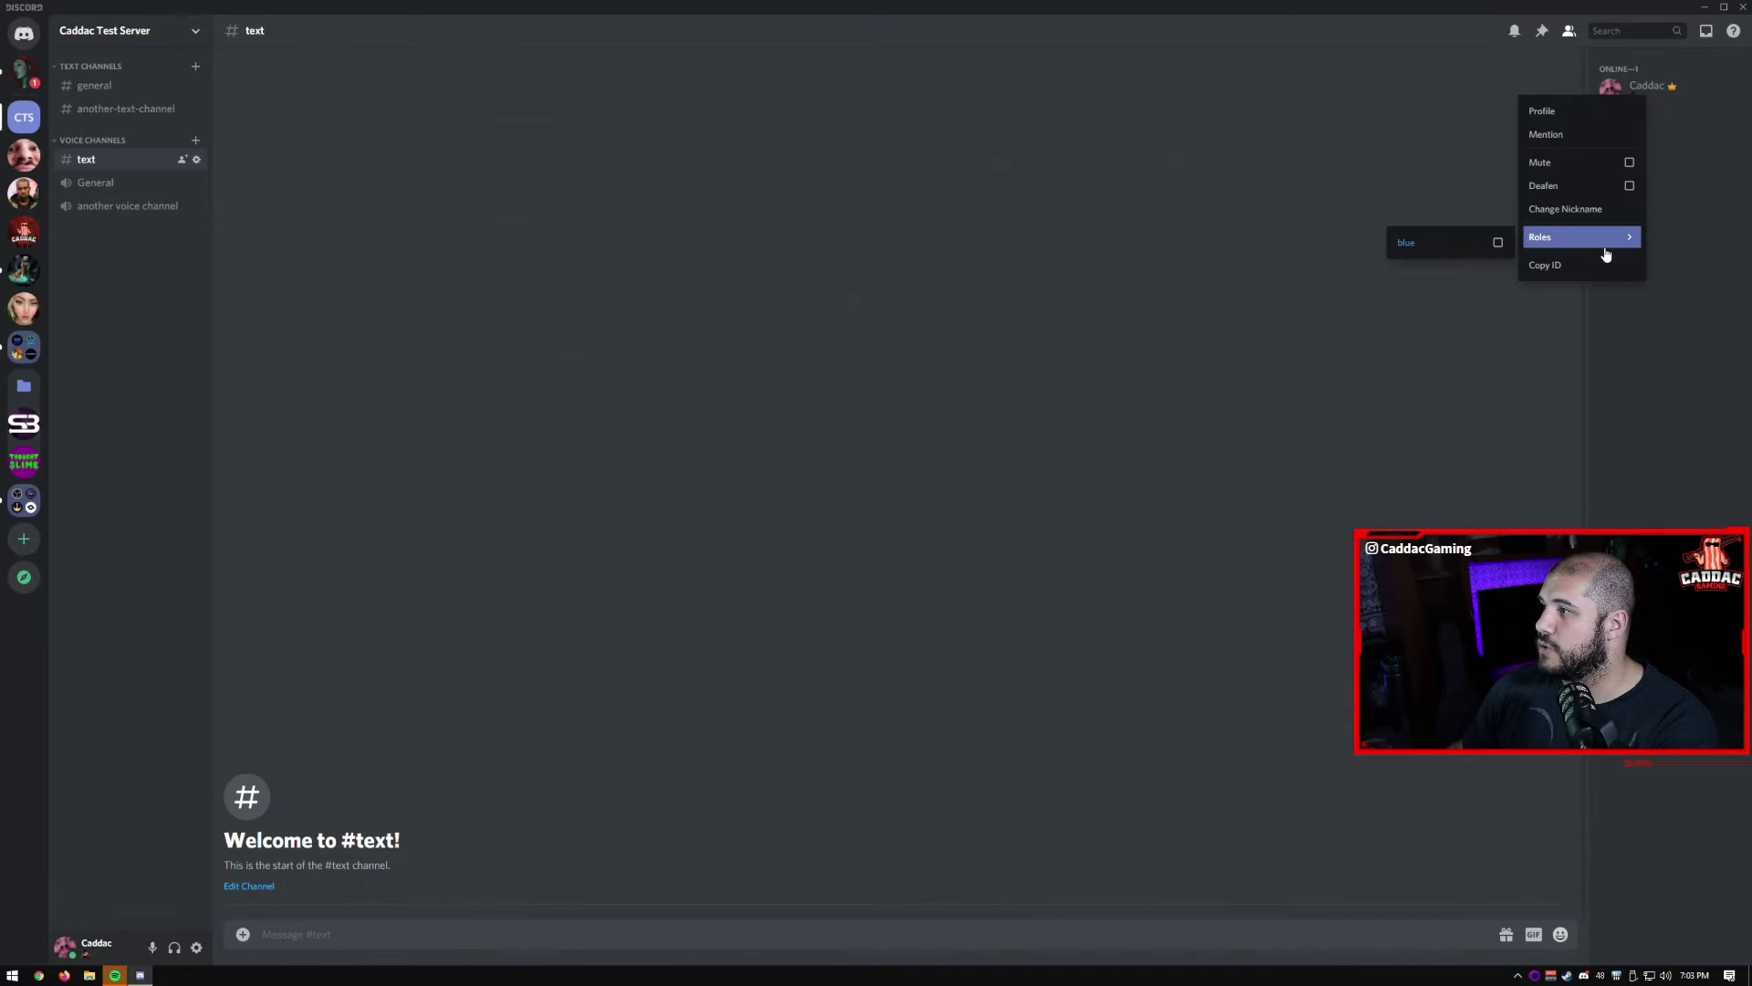
left_click(1470, 252)
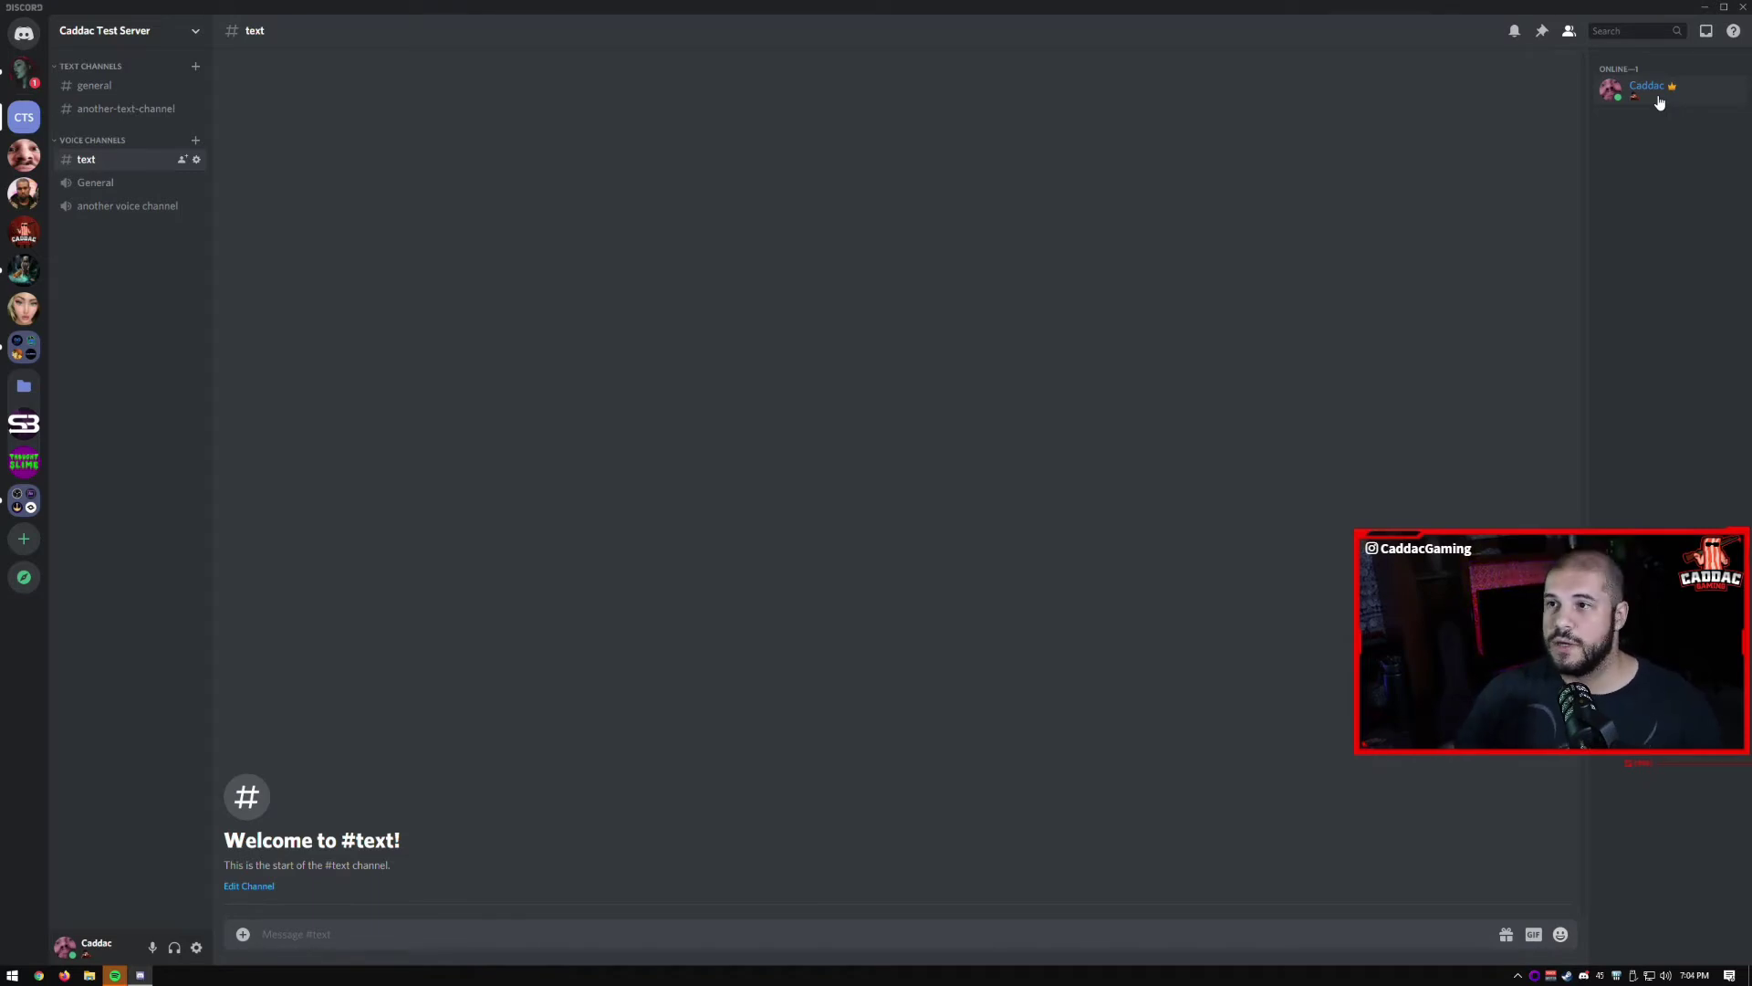
- Reopen the blue role in the server settings and switch it to a custom colour, shifting the picker's hue to blue
left_click(128, 30)
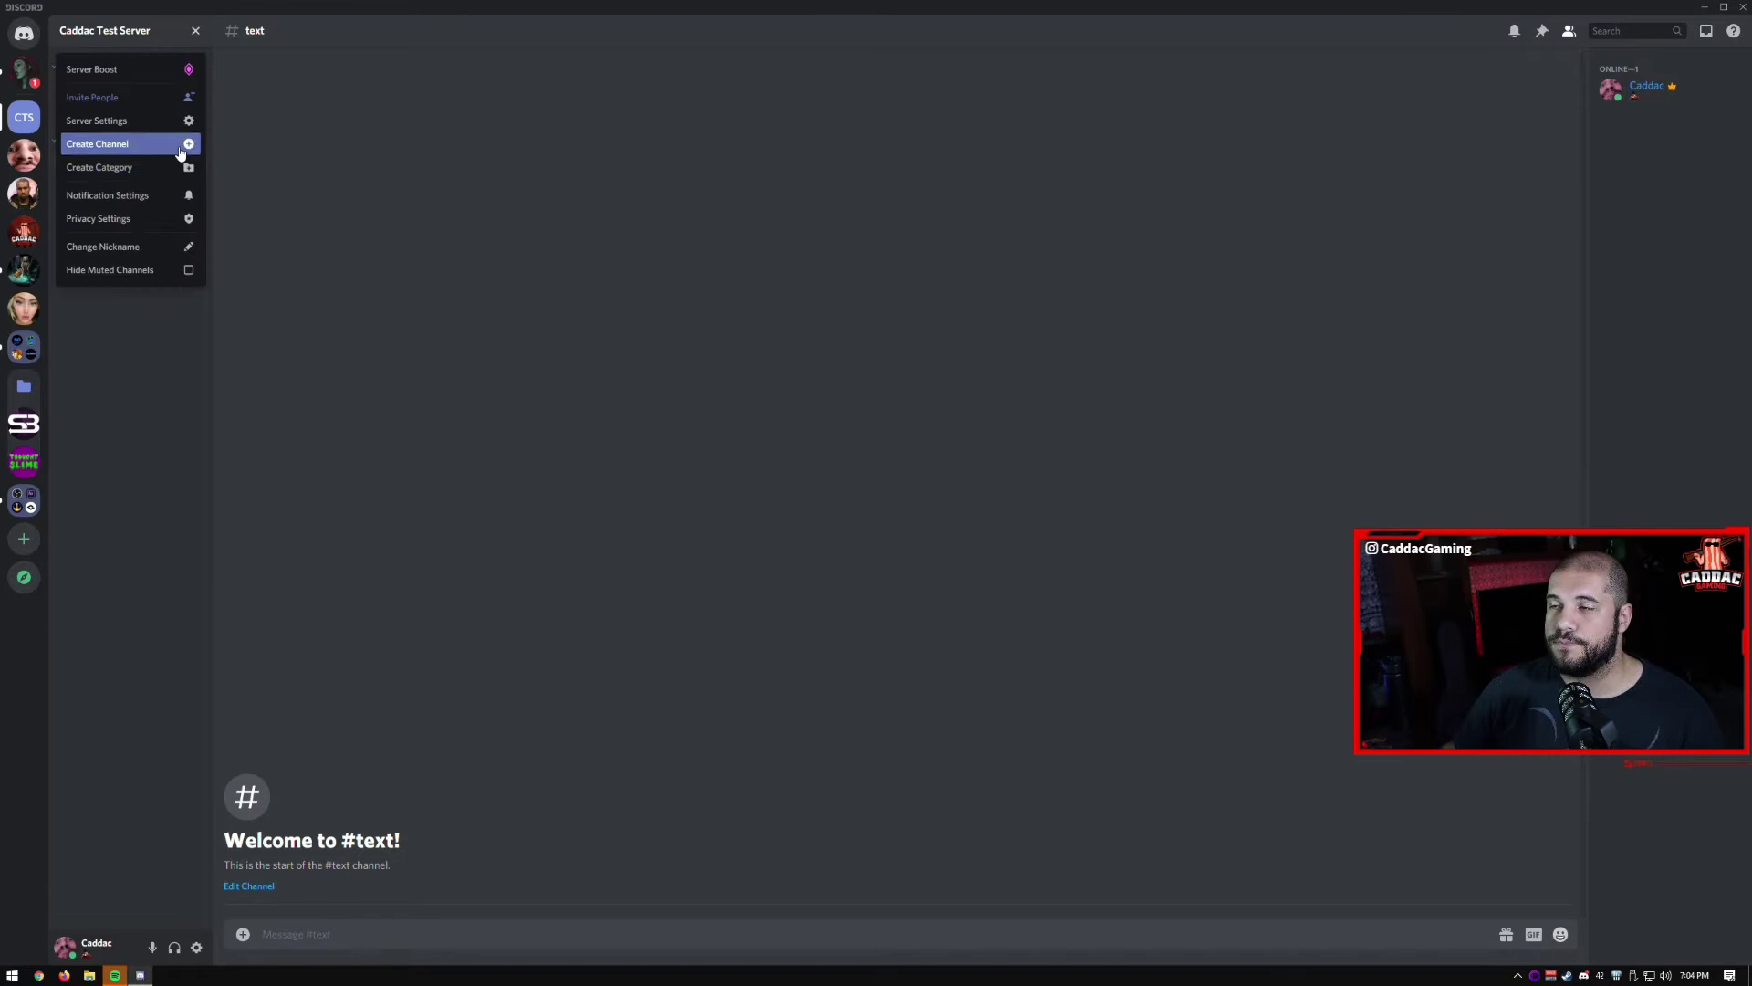
left_click(176, 130)
left_click(555, 104)
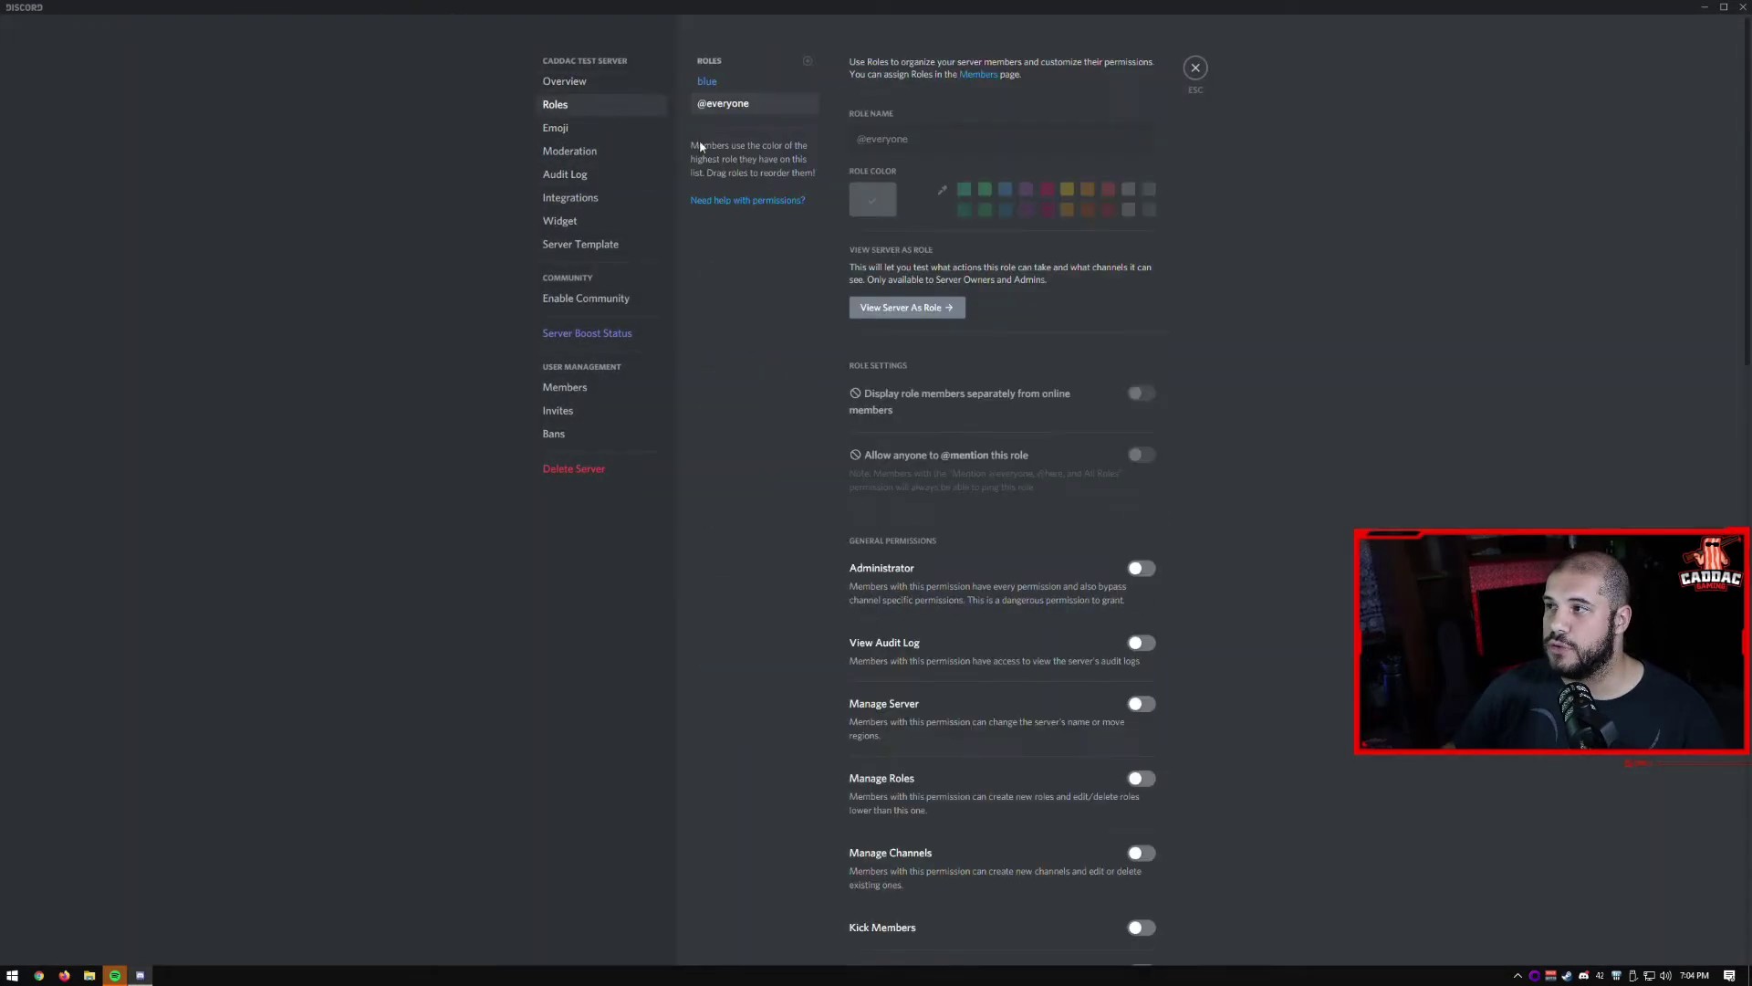
left_click(713, 81)
left_click(942, 191)
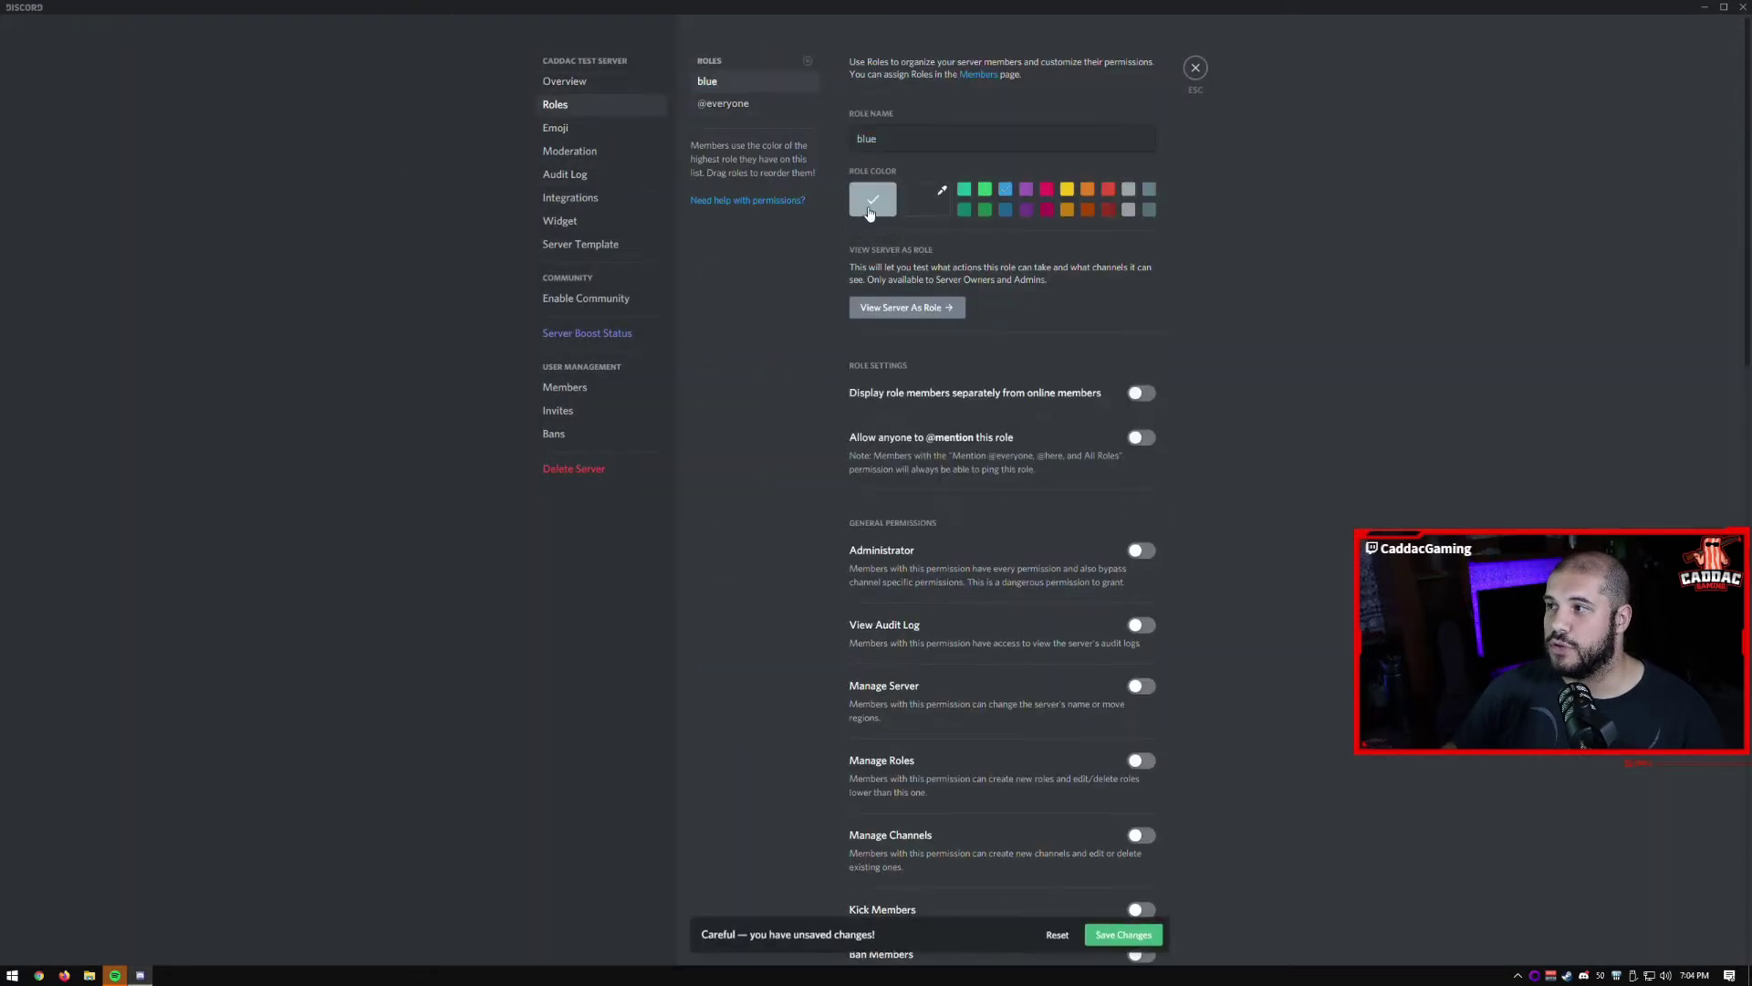
left_click_drag(911, 342, 998, 341)
left_click(960, 321)
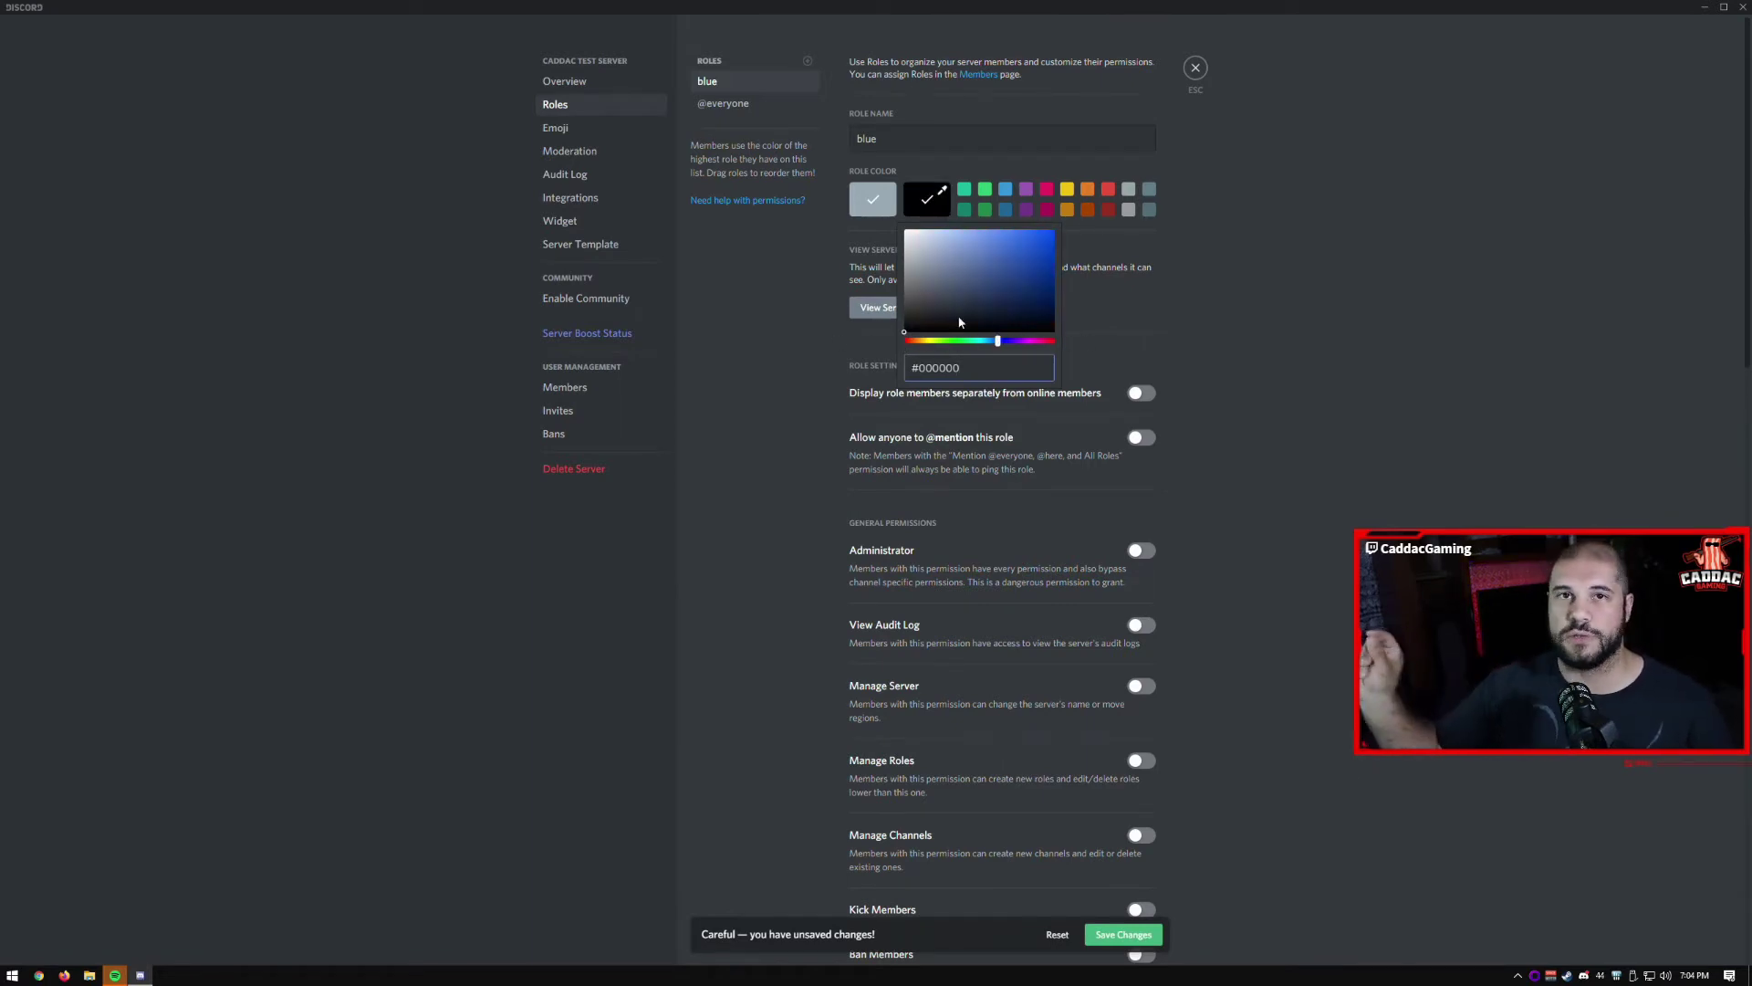
left_click(1221, 210)
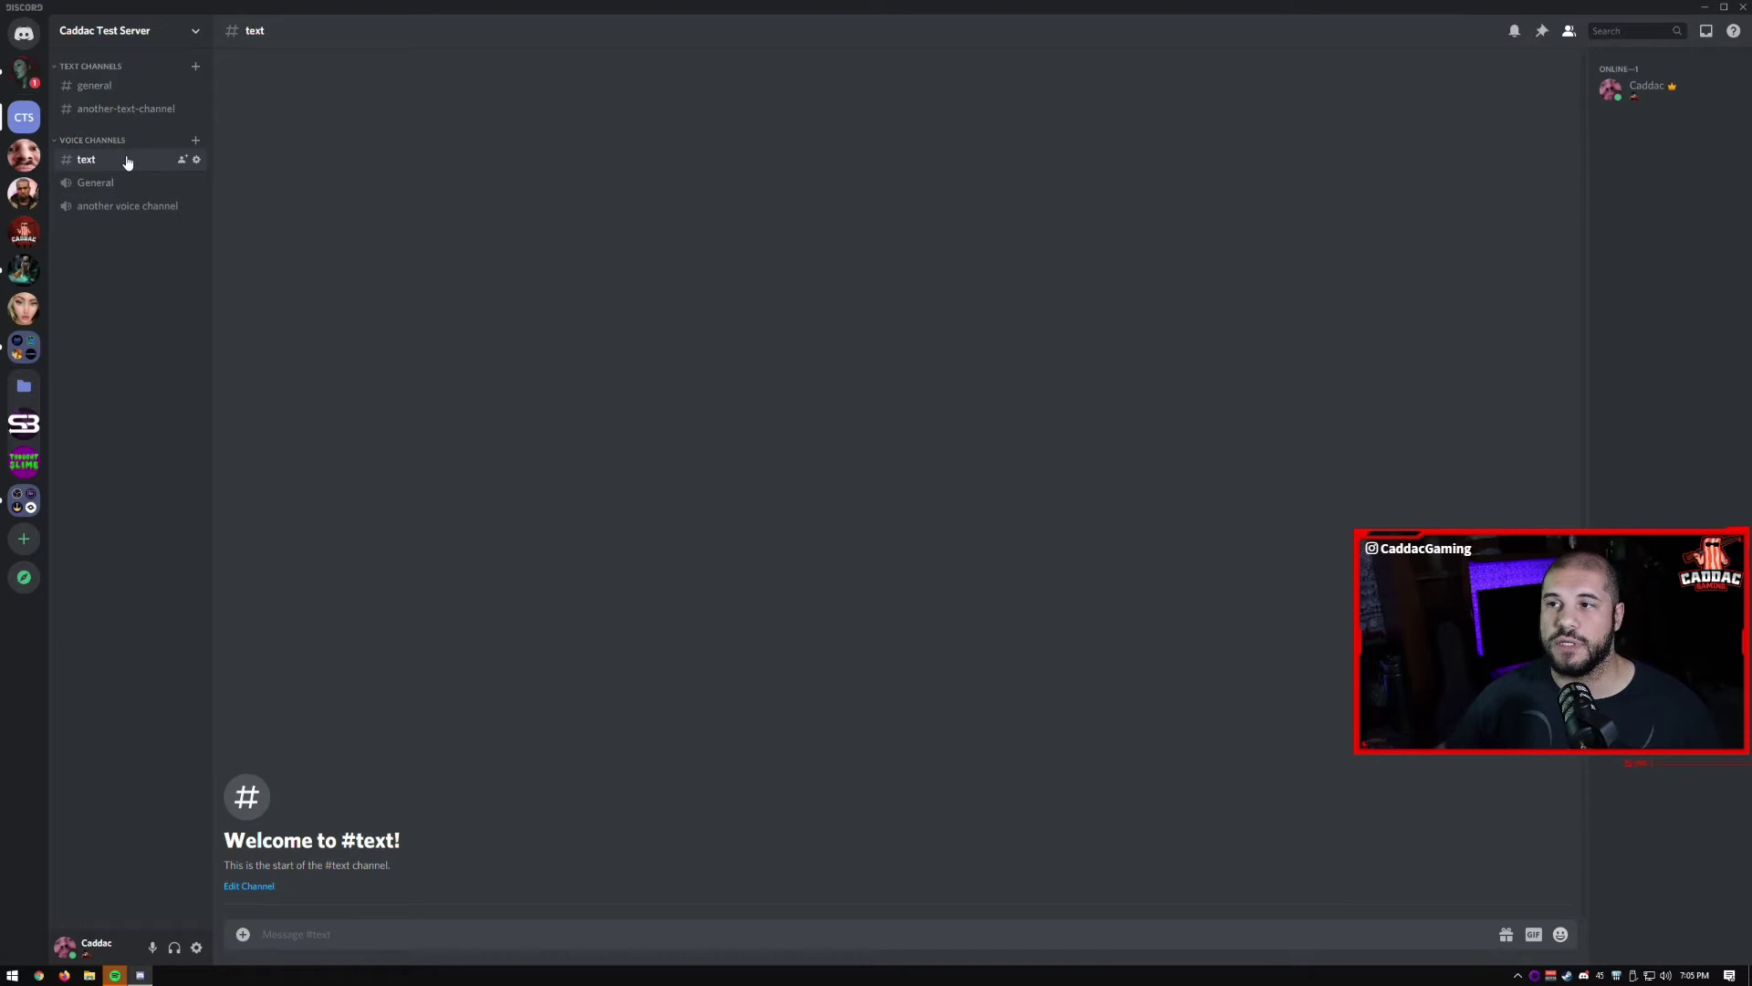
right_click(124, 140)
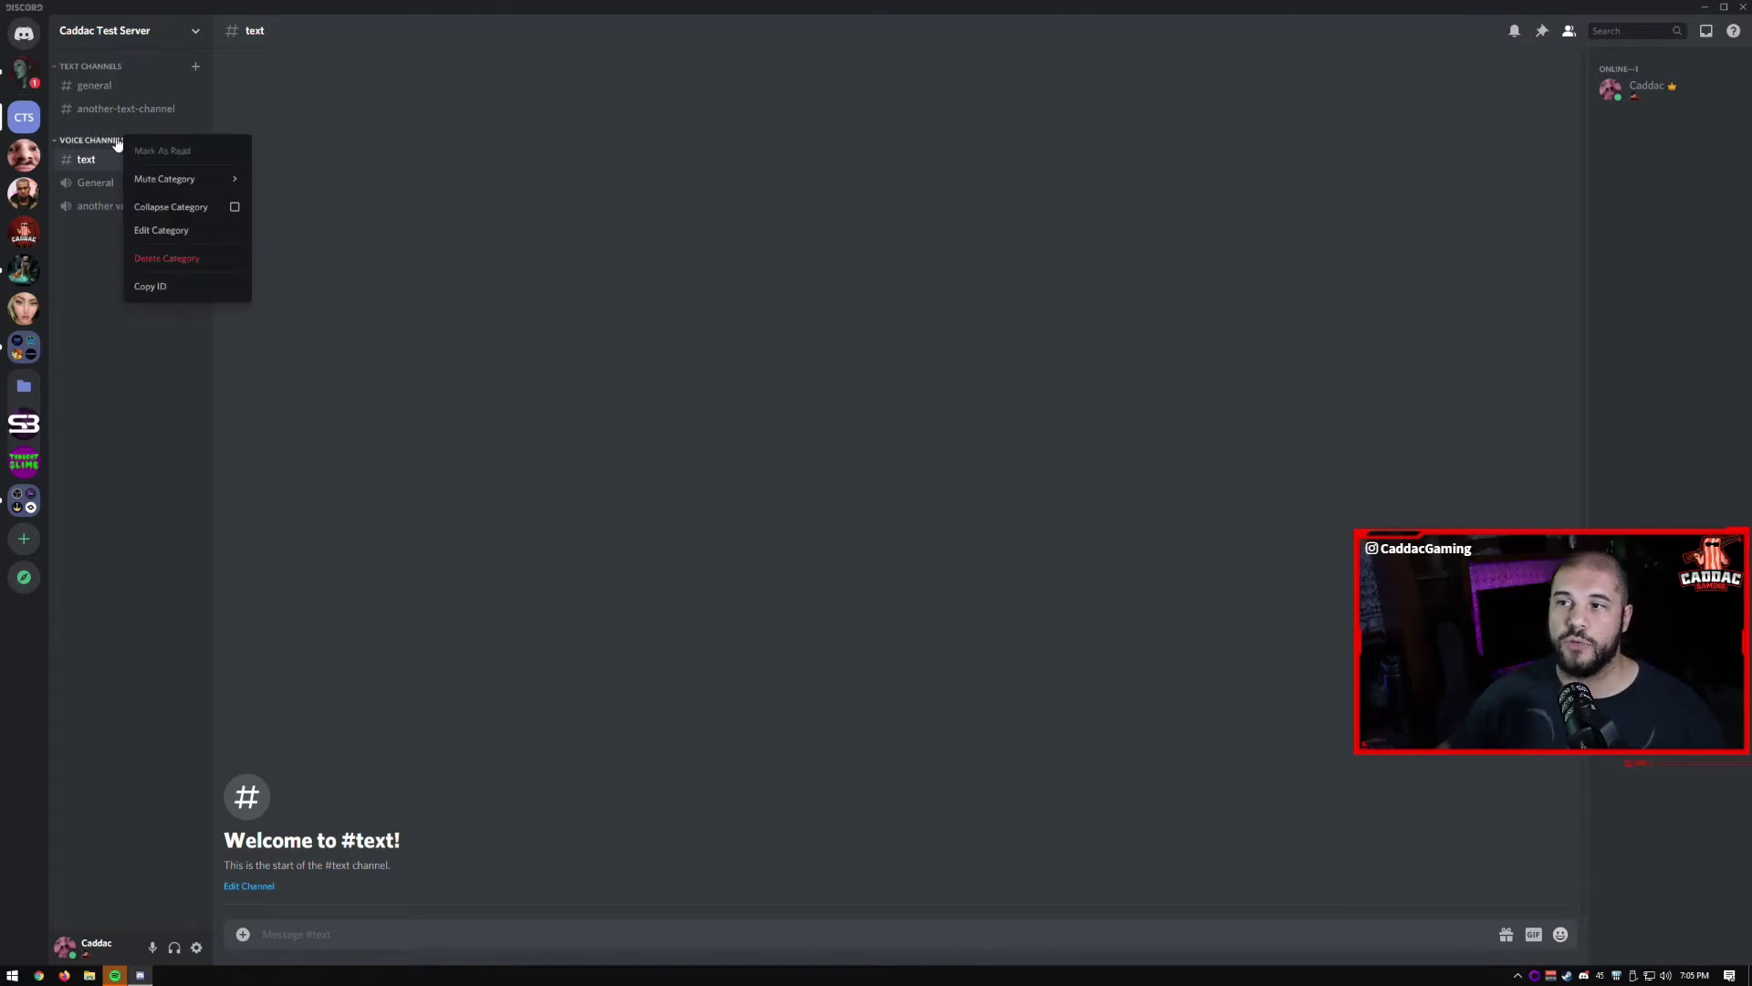
left_click(195, 230)
left_click(584, 104)
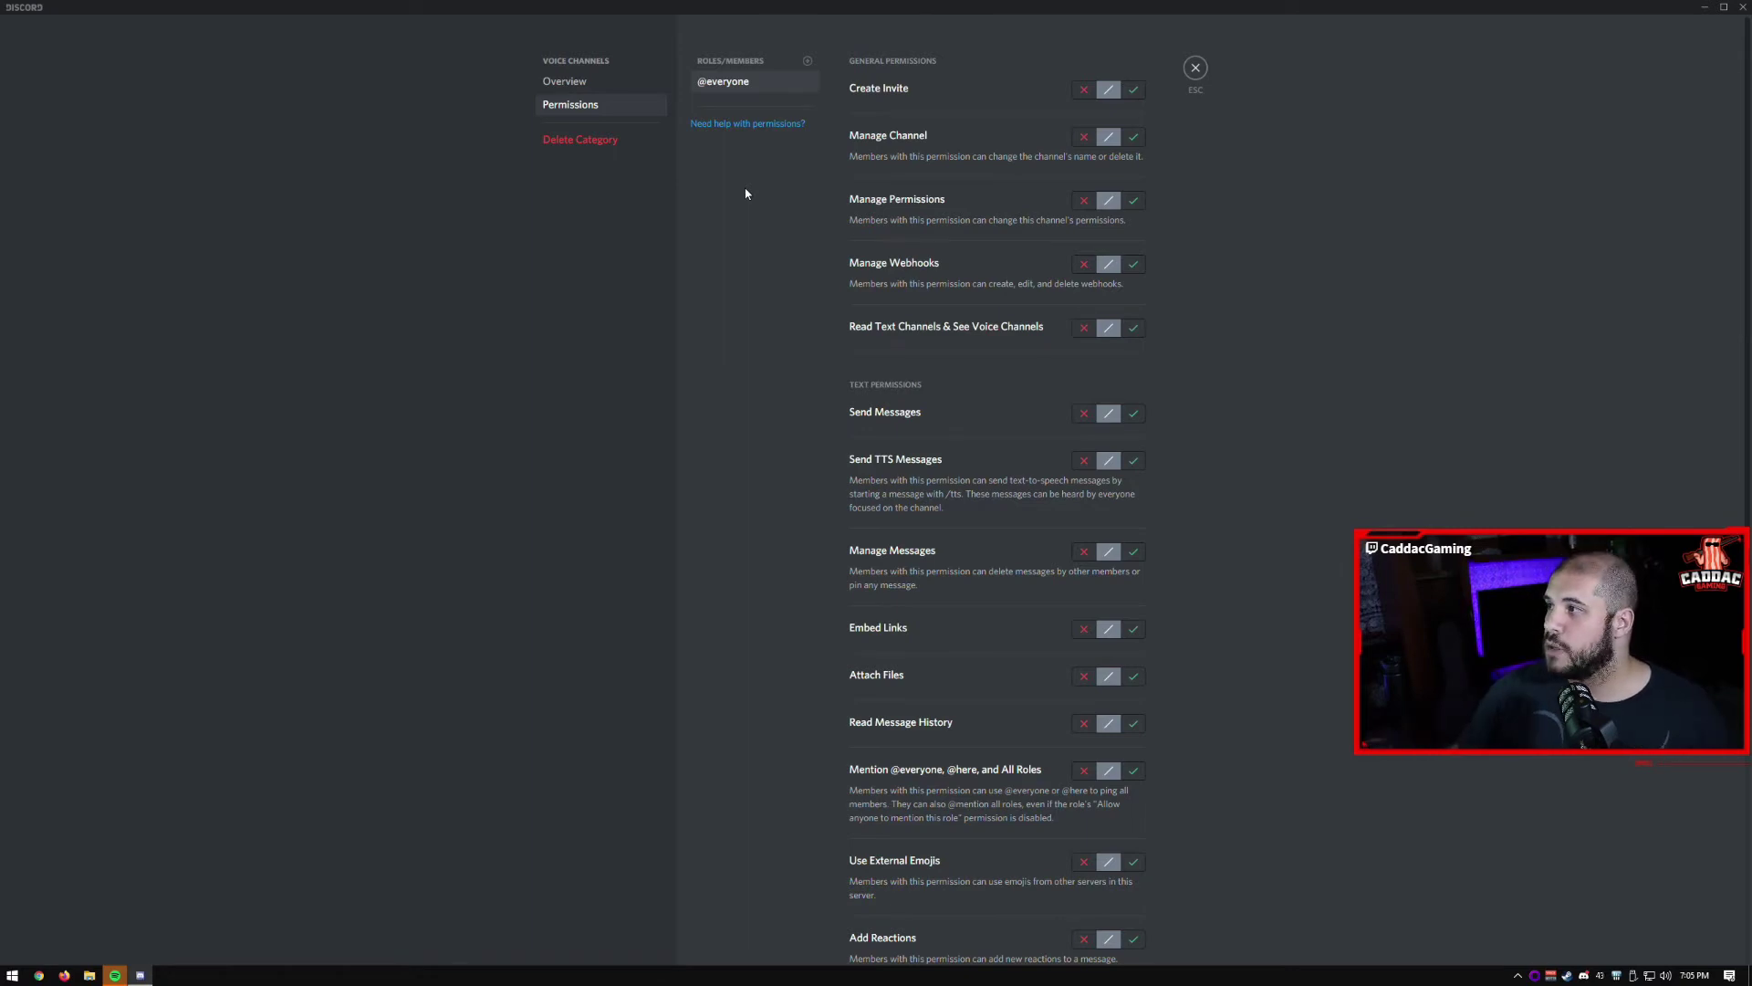
left_click(1195, 67)
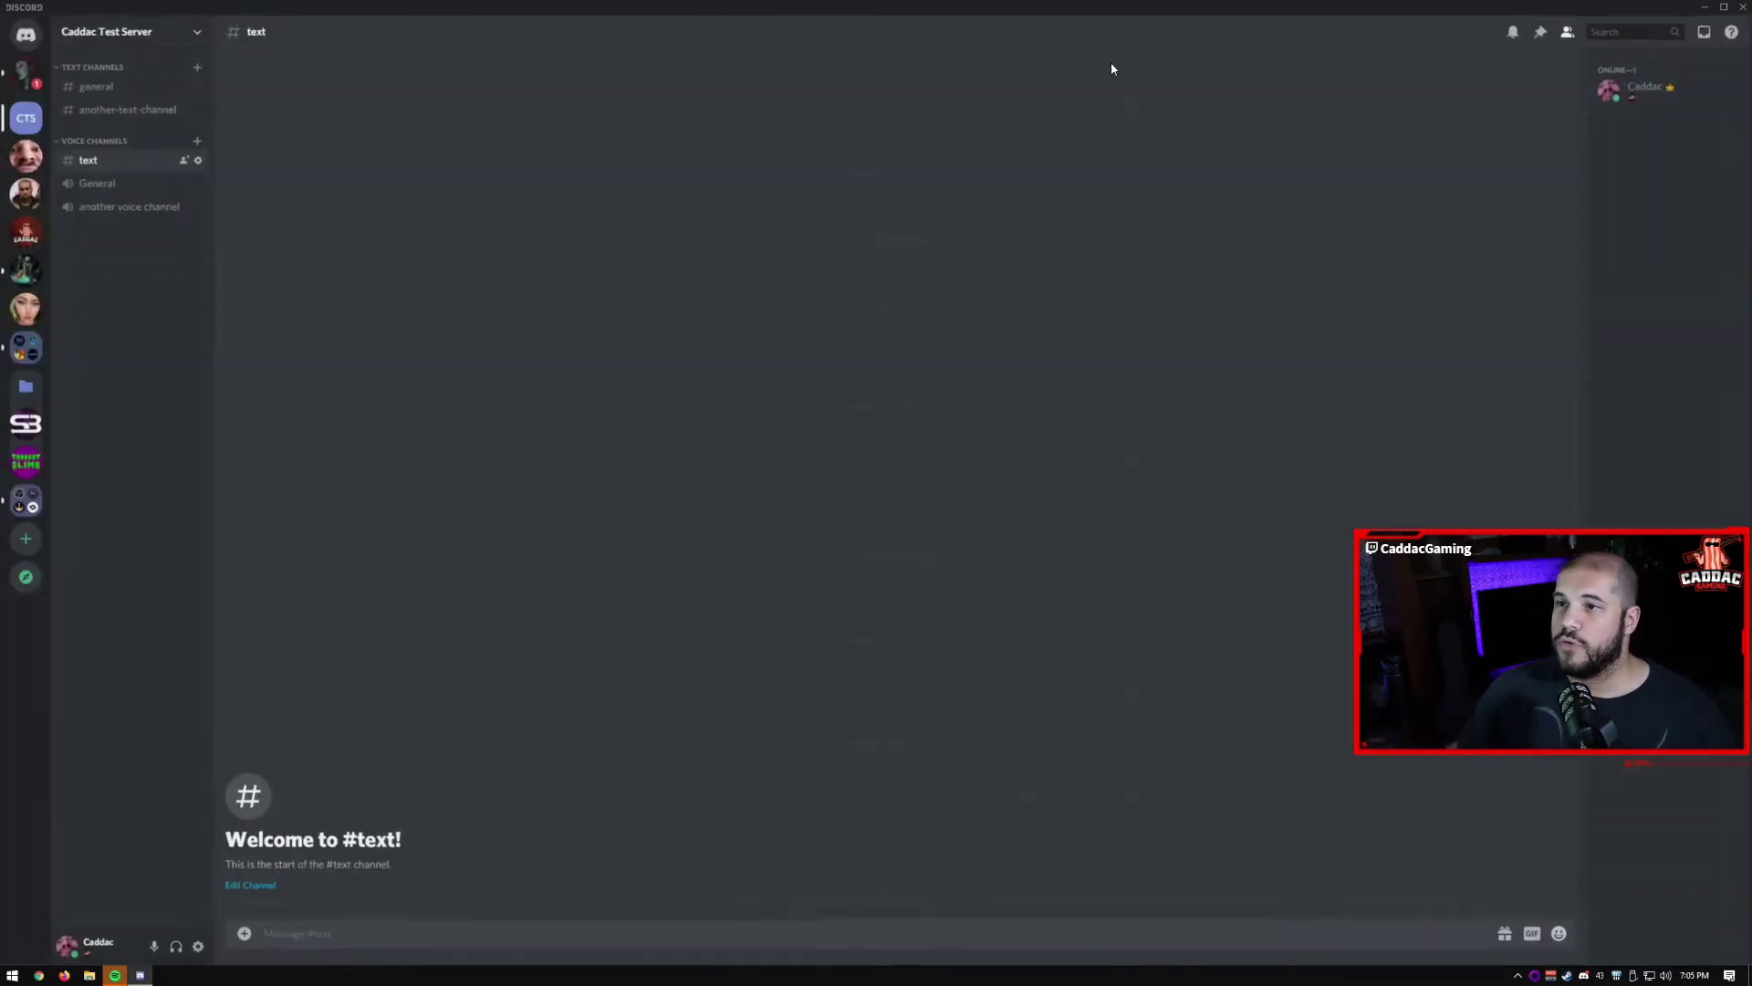
- Examine the General voice channel's bitrate, user limit and invites, leaving the user limit at its minimum
right_click(126, 184)
left_click(183, 223)
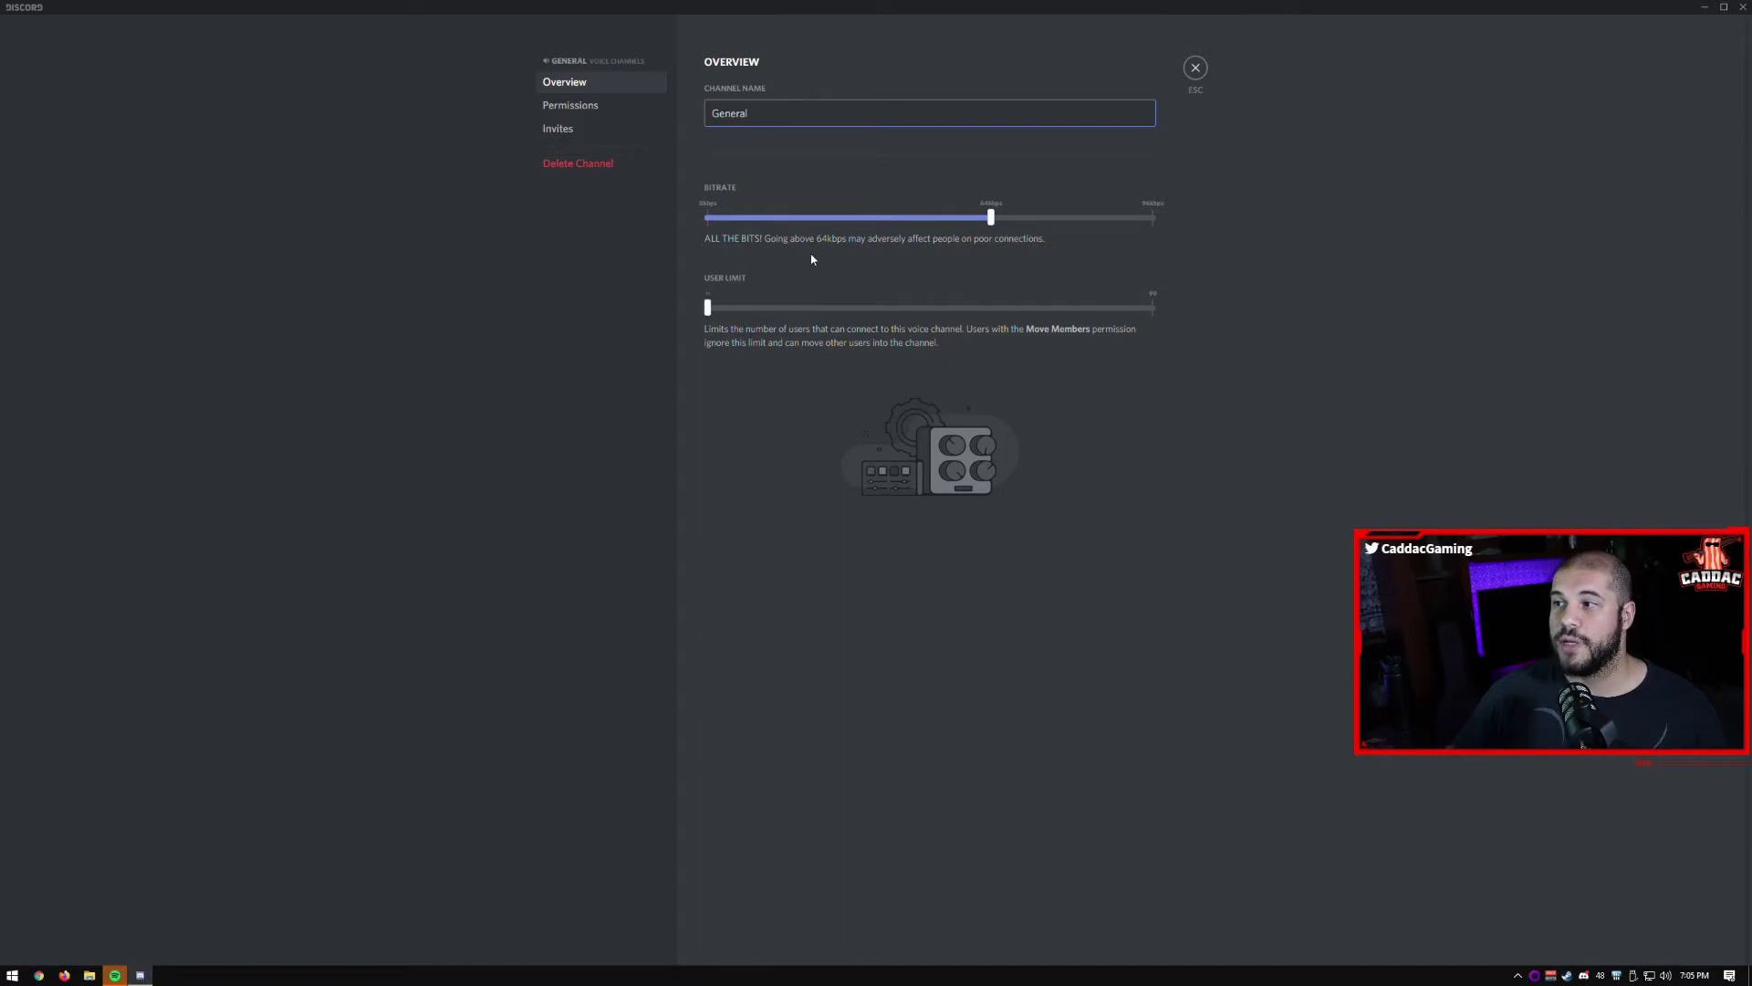
mouse_move(707, 307)
left_mouse_down()
mouse_move(768, 306)
mouse_move(688, 301)
left_mouse_up()
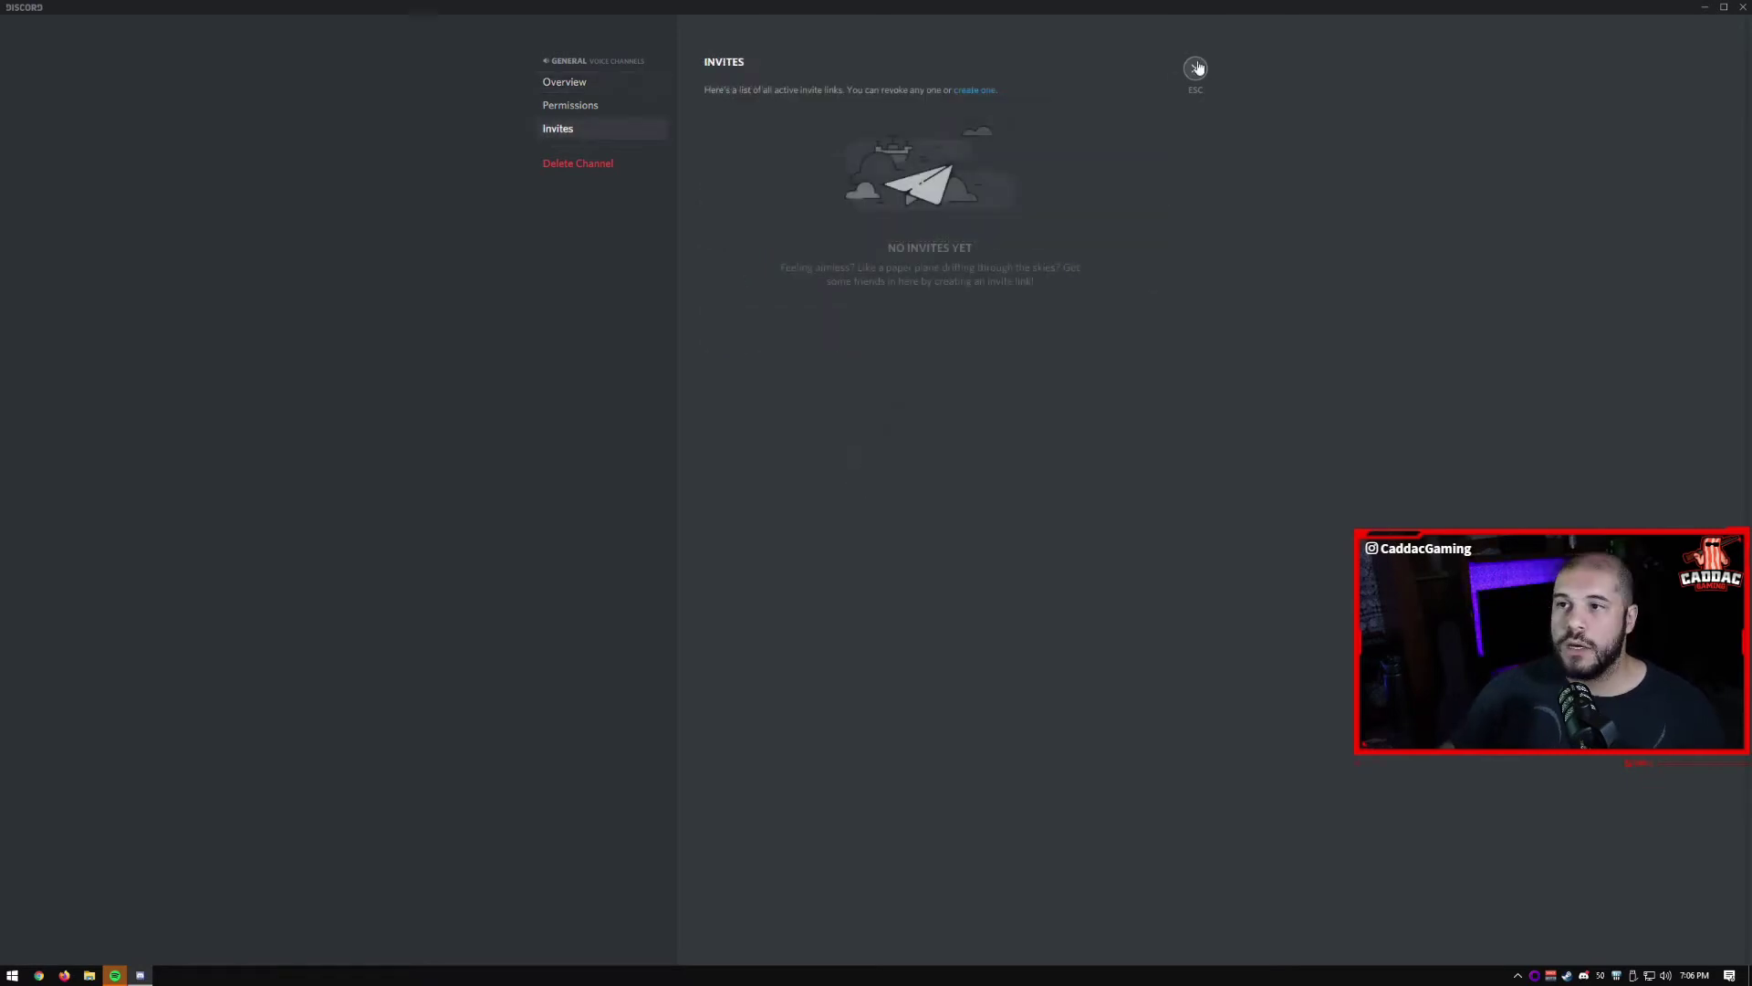
left_click(1196, 67)
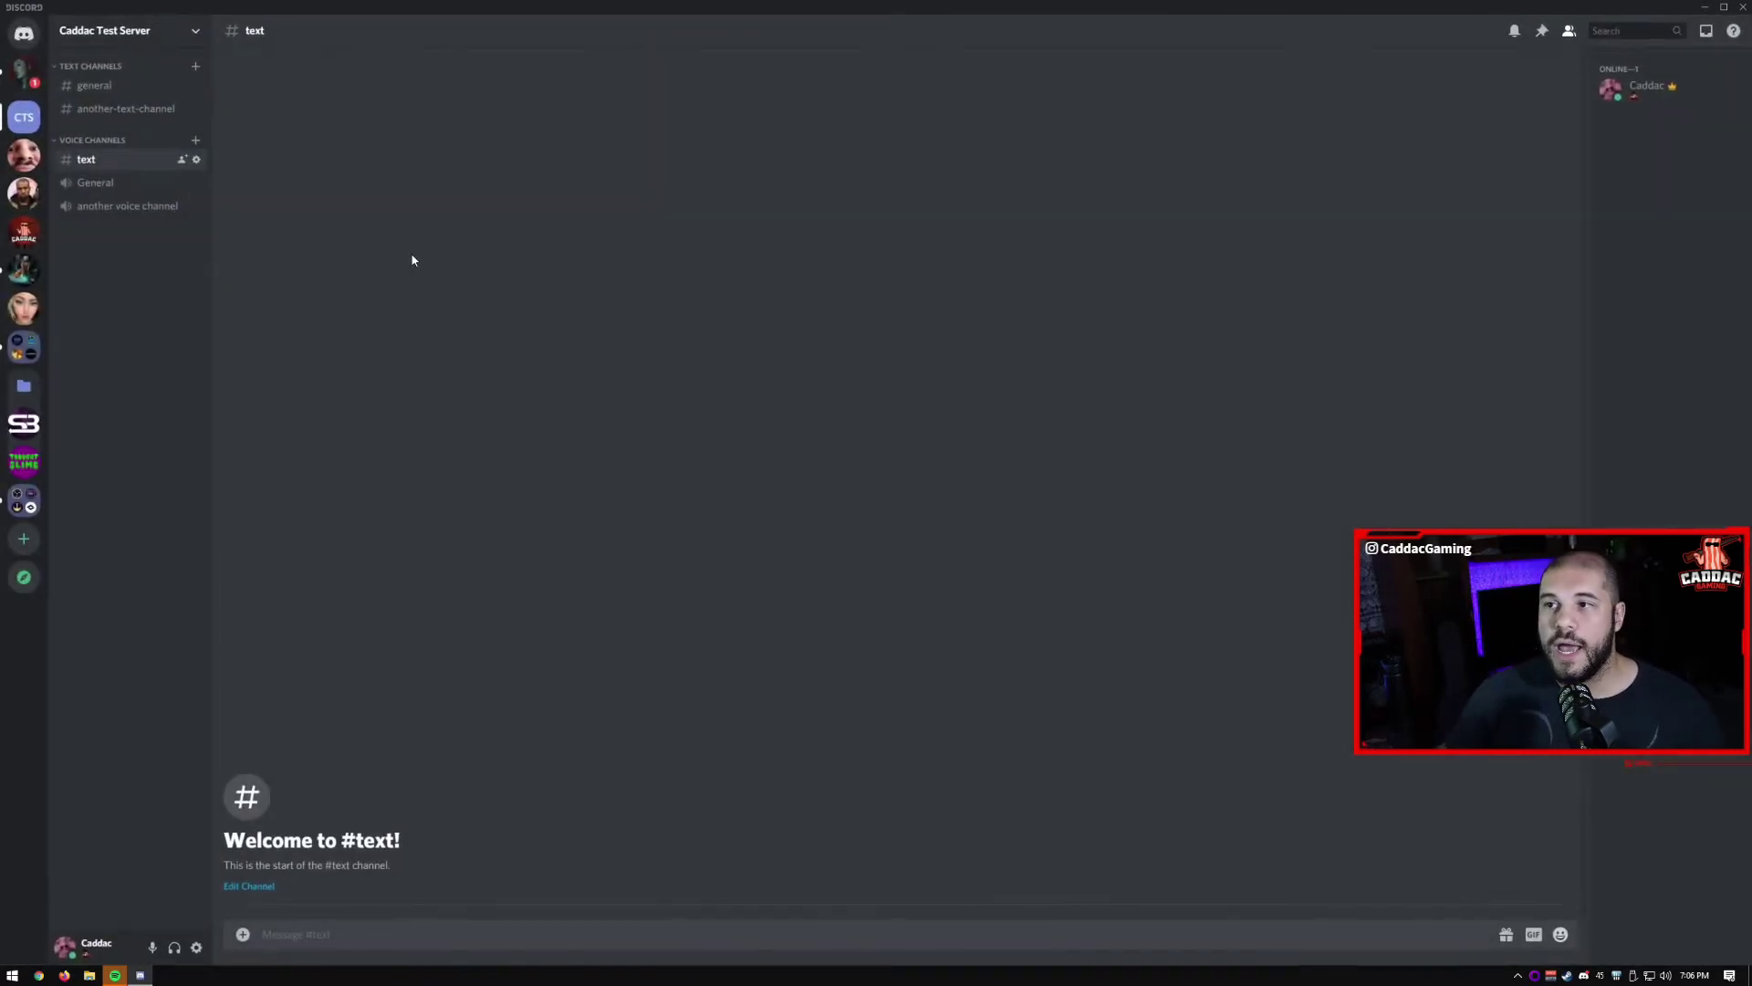
- Examine the text channel's topic, slowmode and NSFW settings, and leave them
right_click(142, 162)
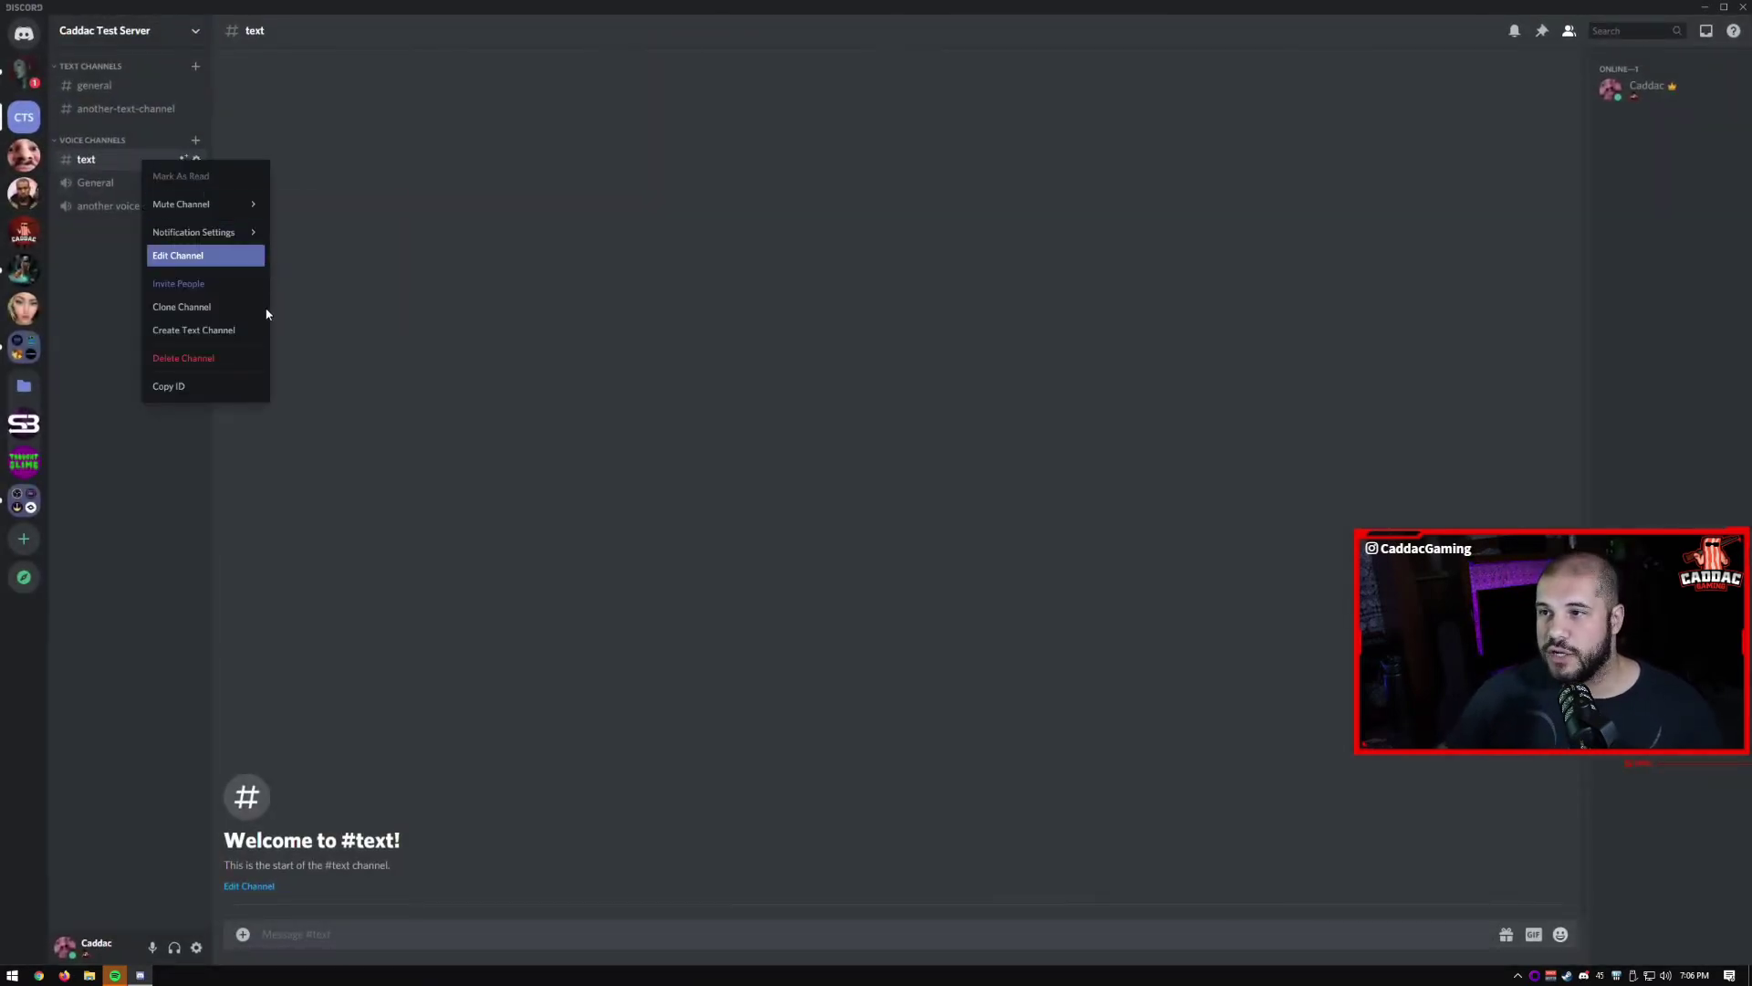
left_click(240, 260)
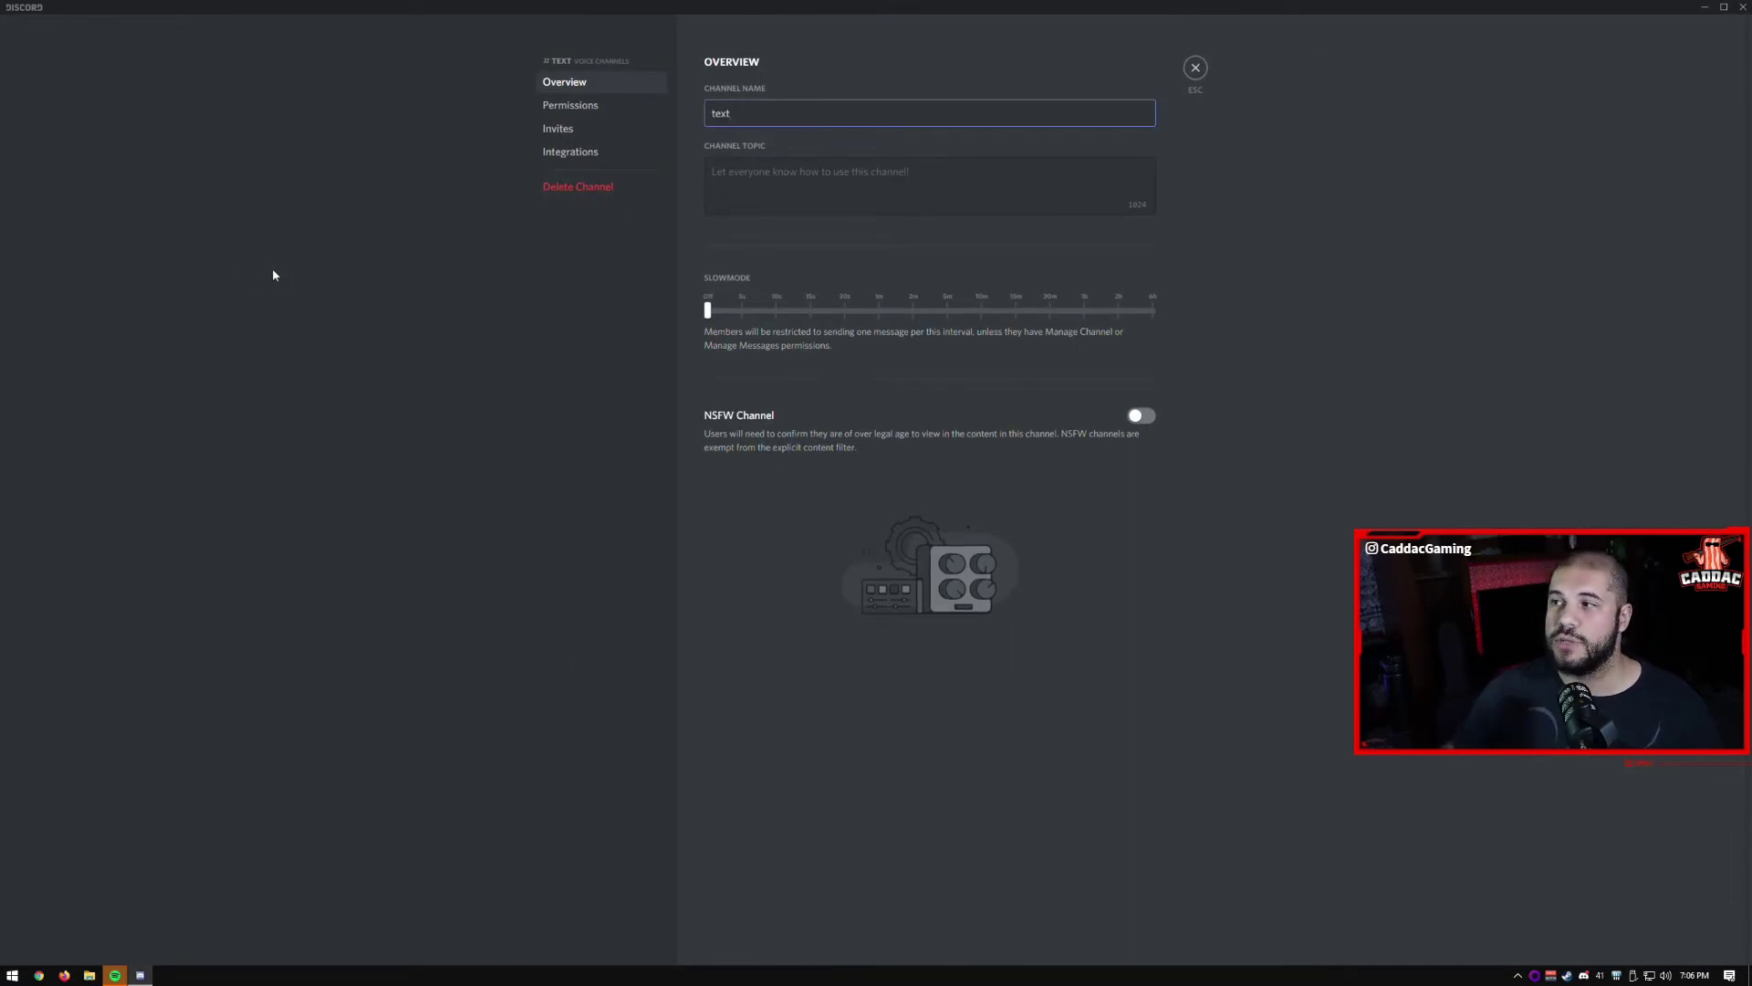
left_click(731, 194)
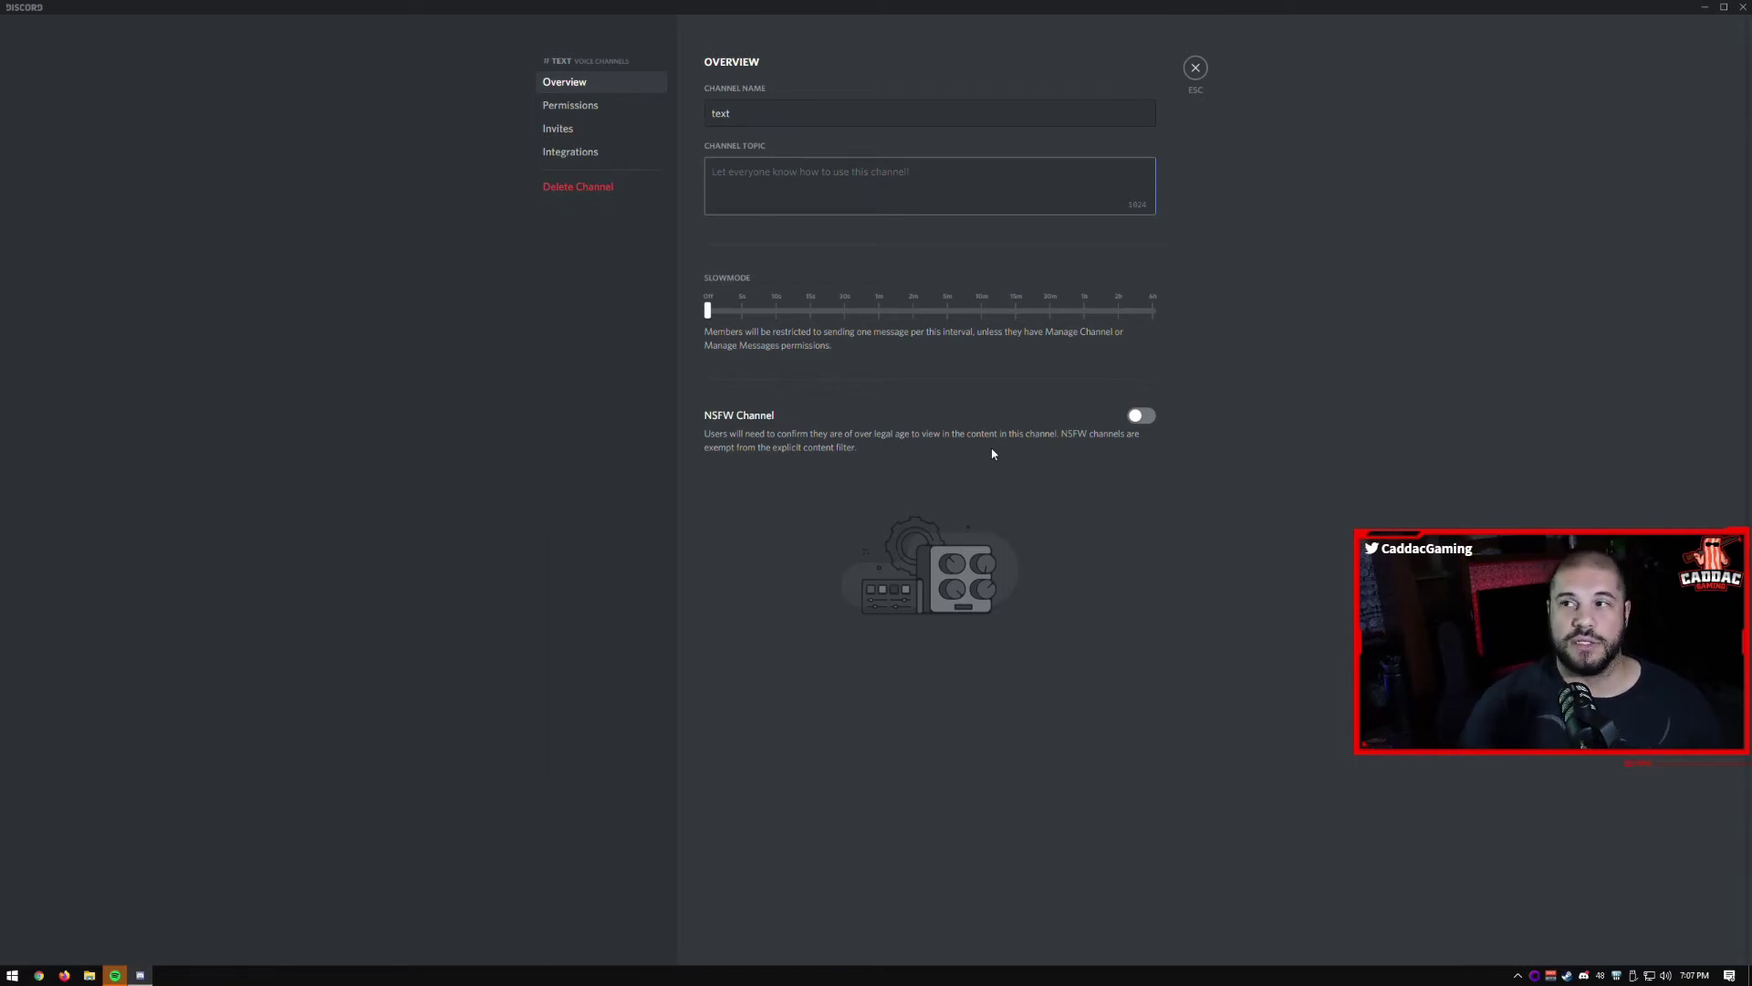
key("Escape")
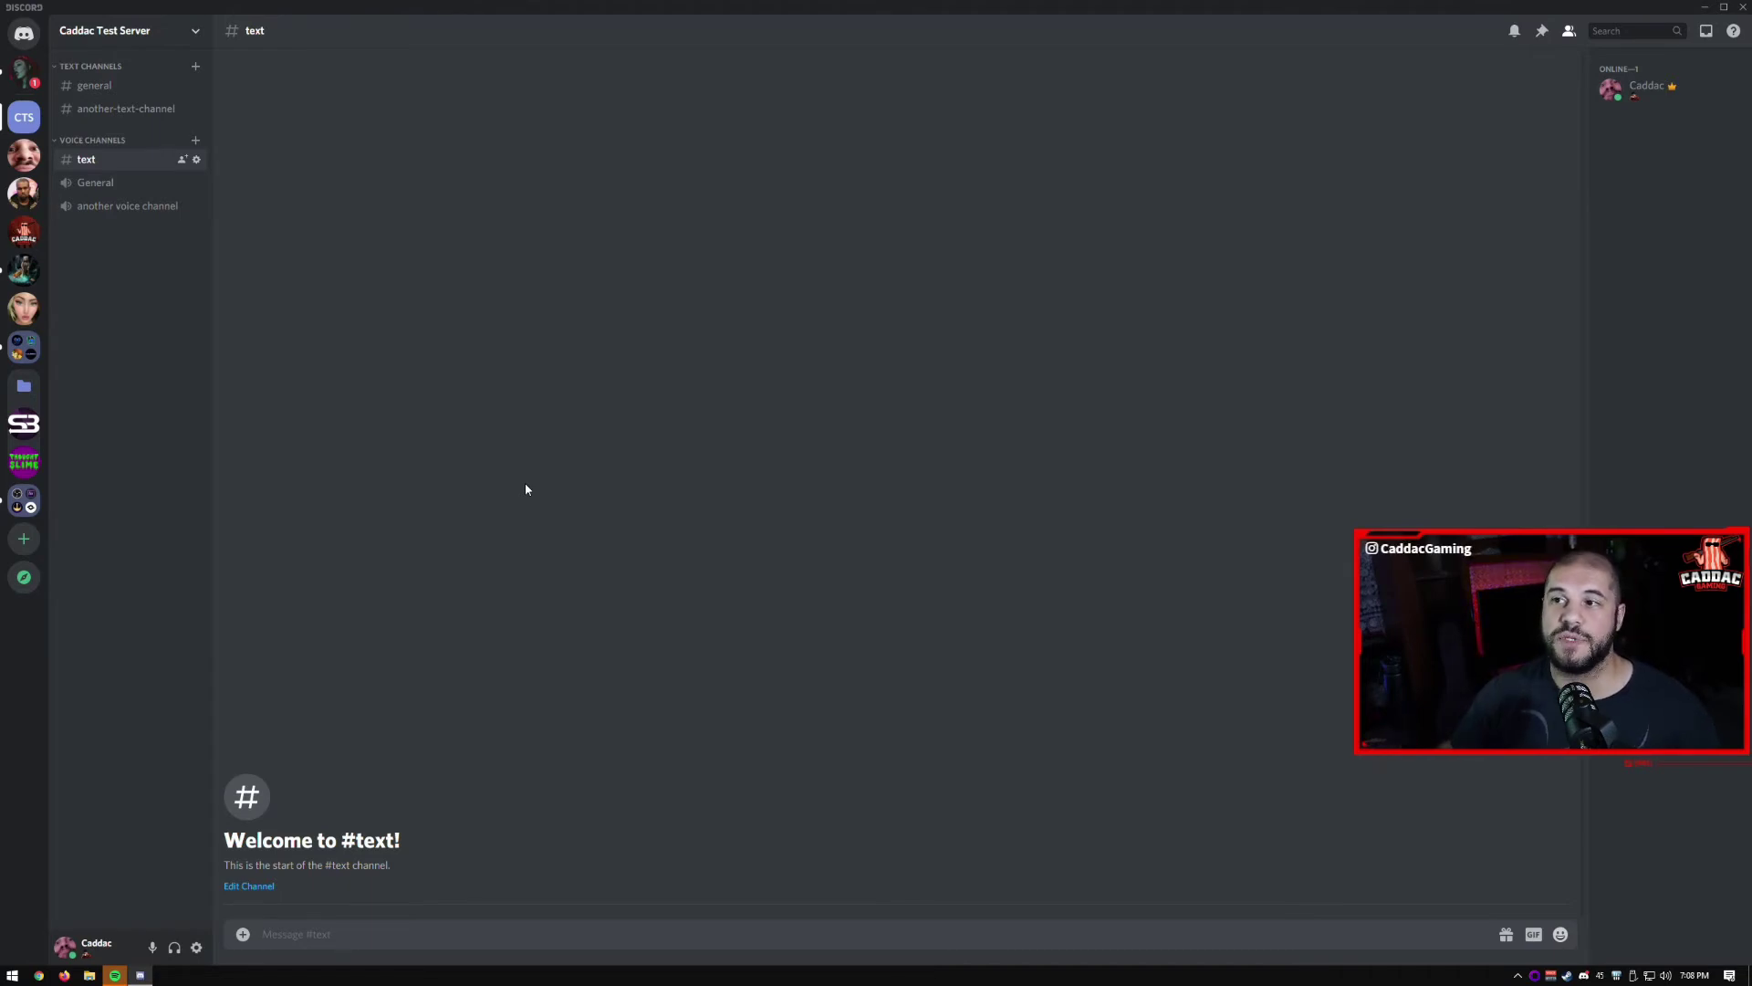
- Switch to The Bacon Bowl server and collapse its The Bowl and Caddac categories
left_click(23, 232)
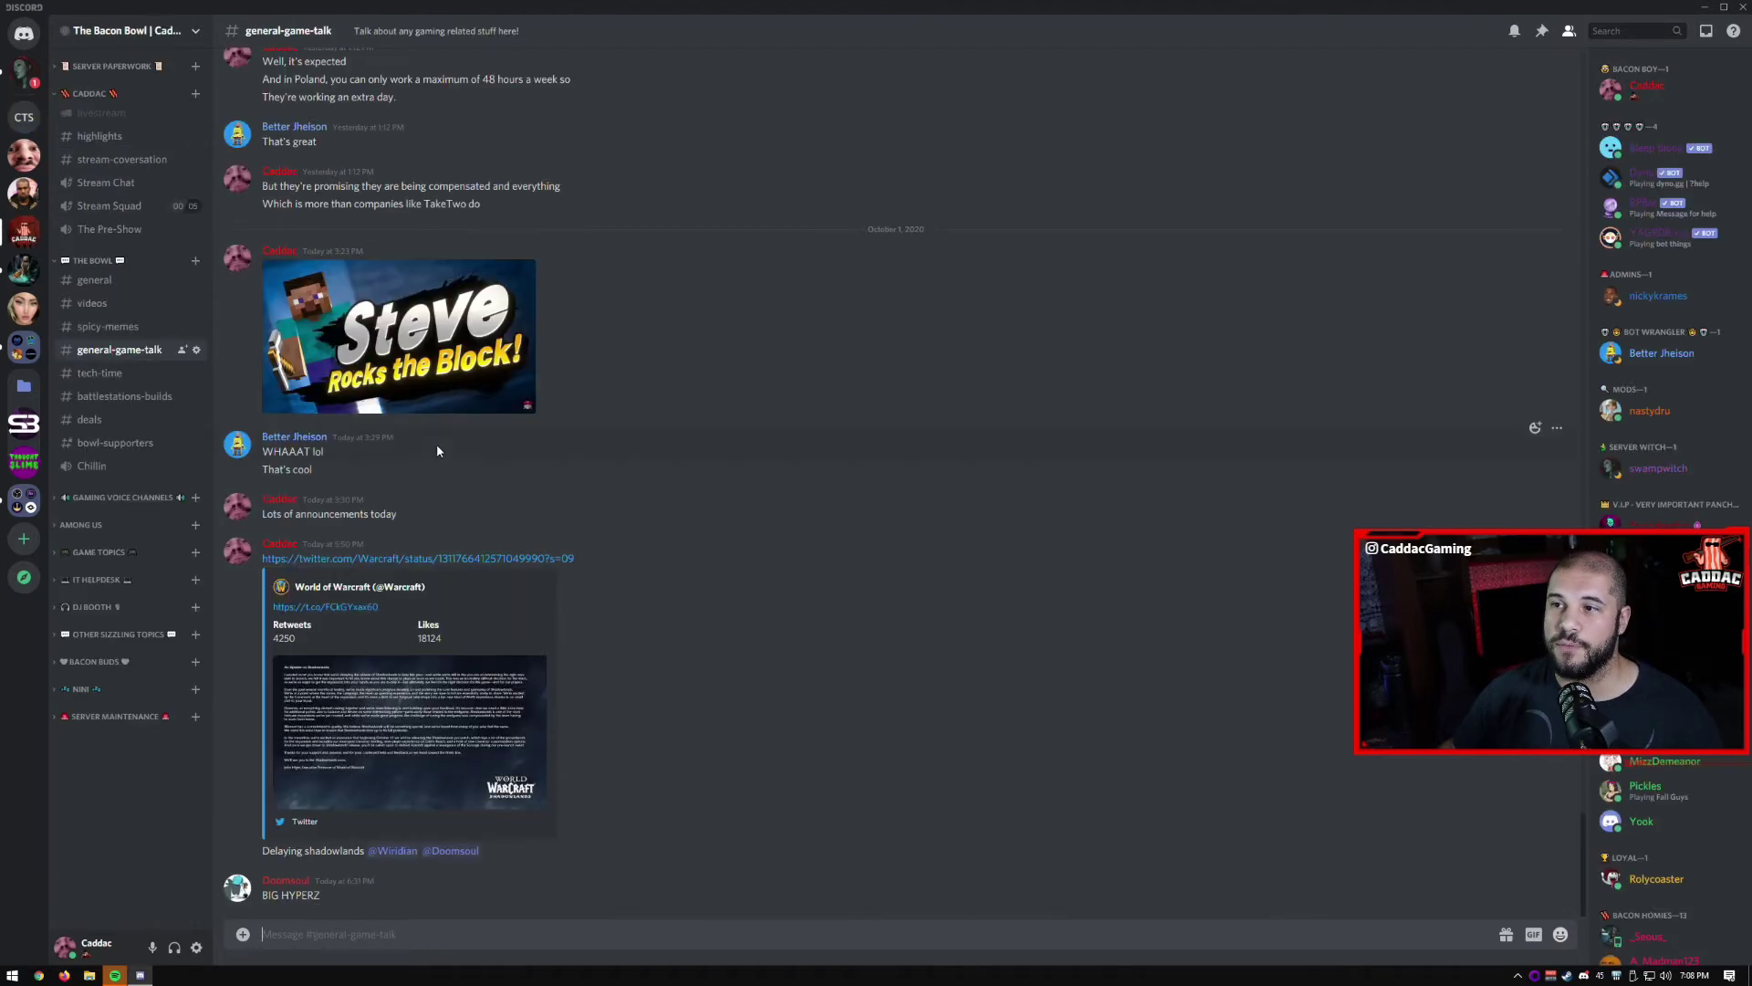
left_click(52, 262)
left_click(89, 93)
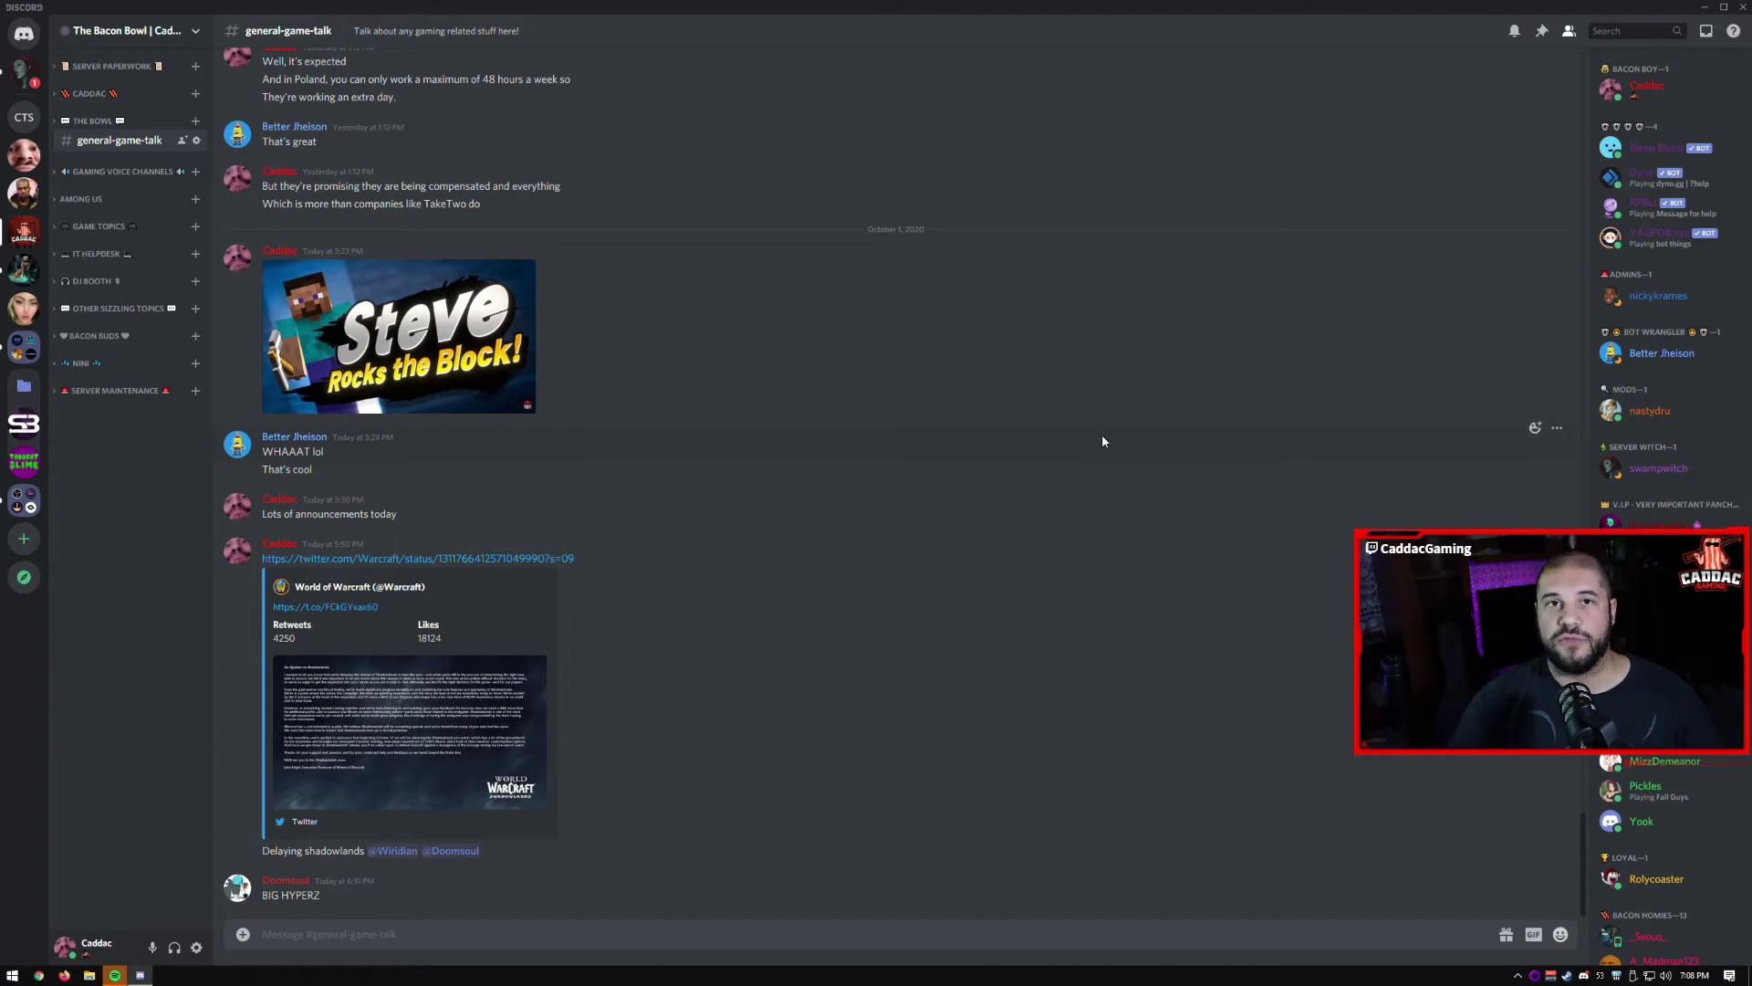
right_click(127, 121)
left_click(197, 219)
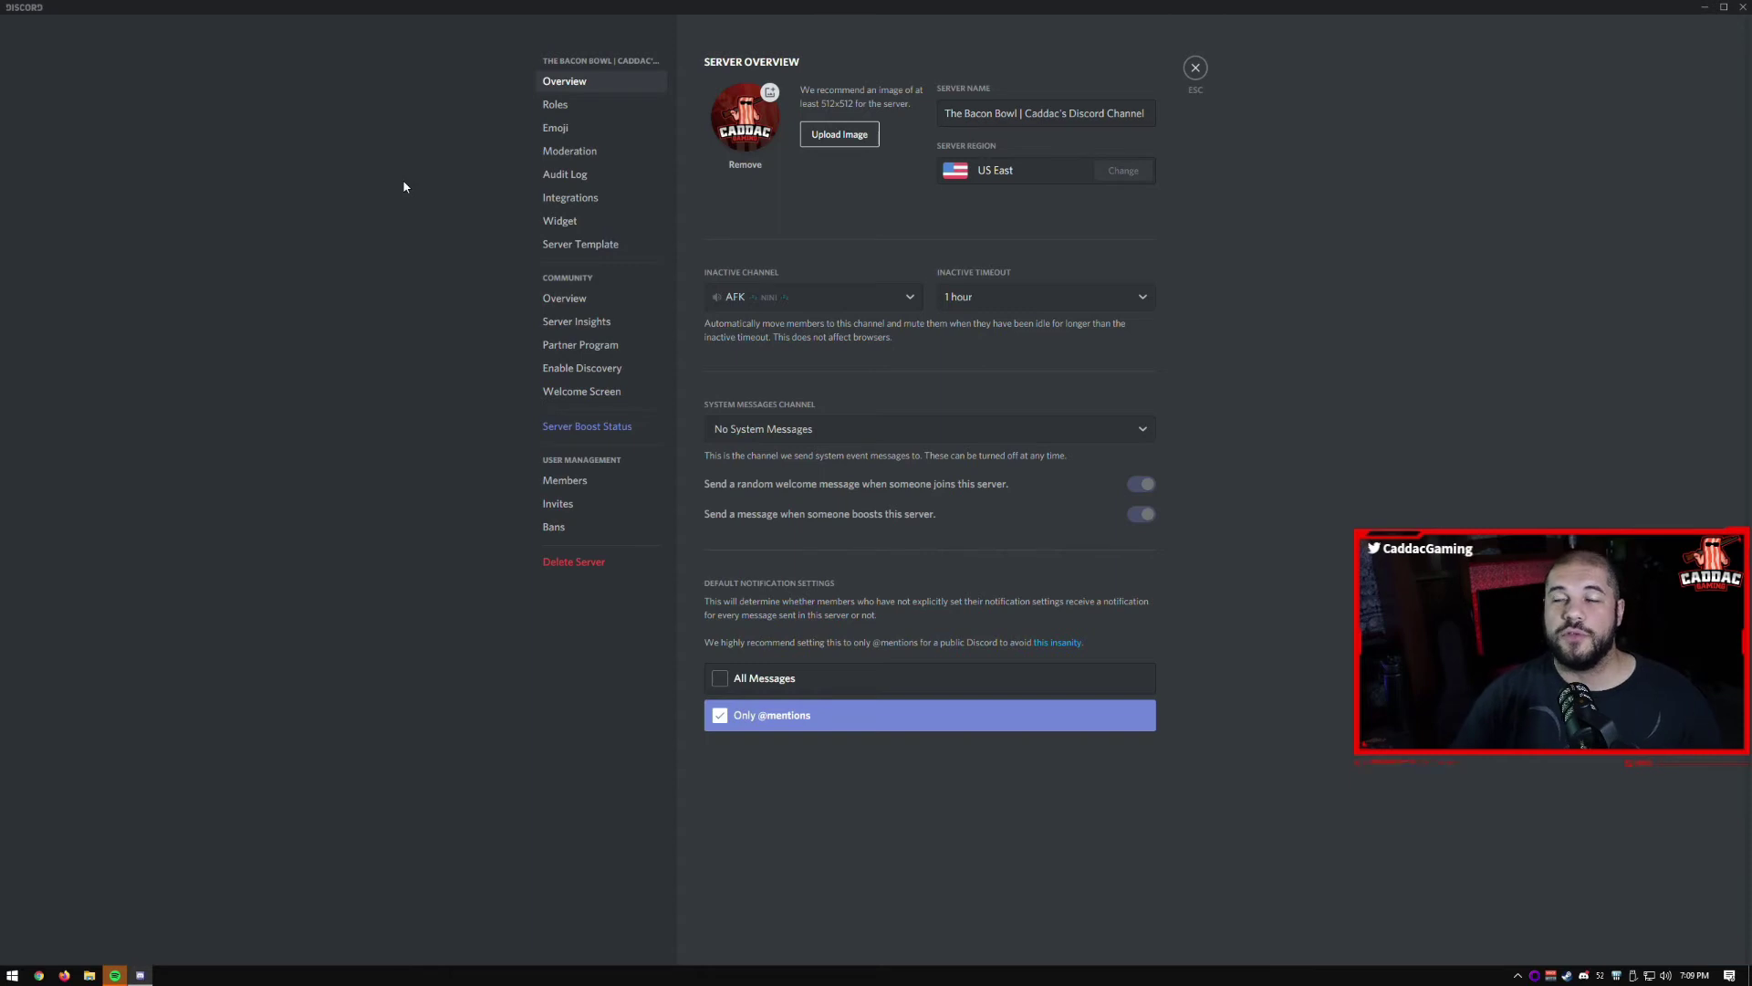
left_click(556, 129)
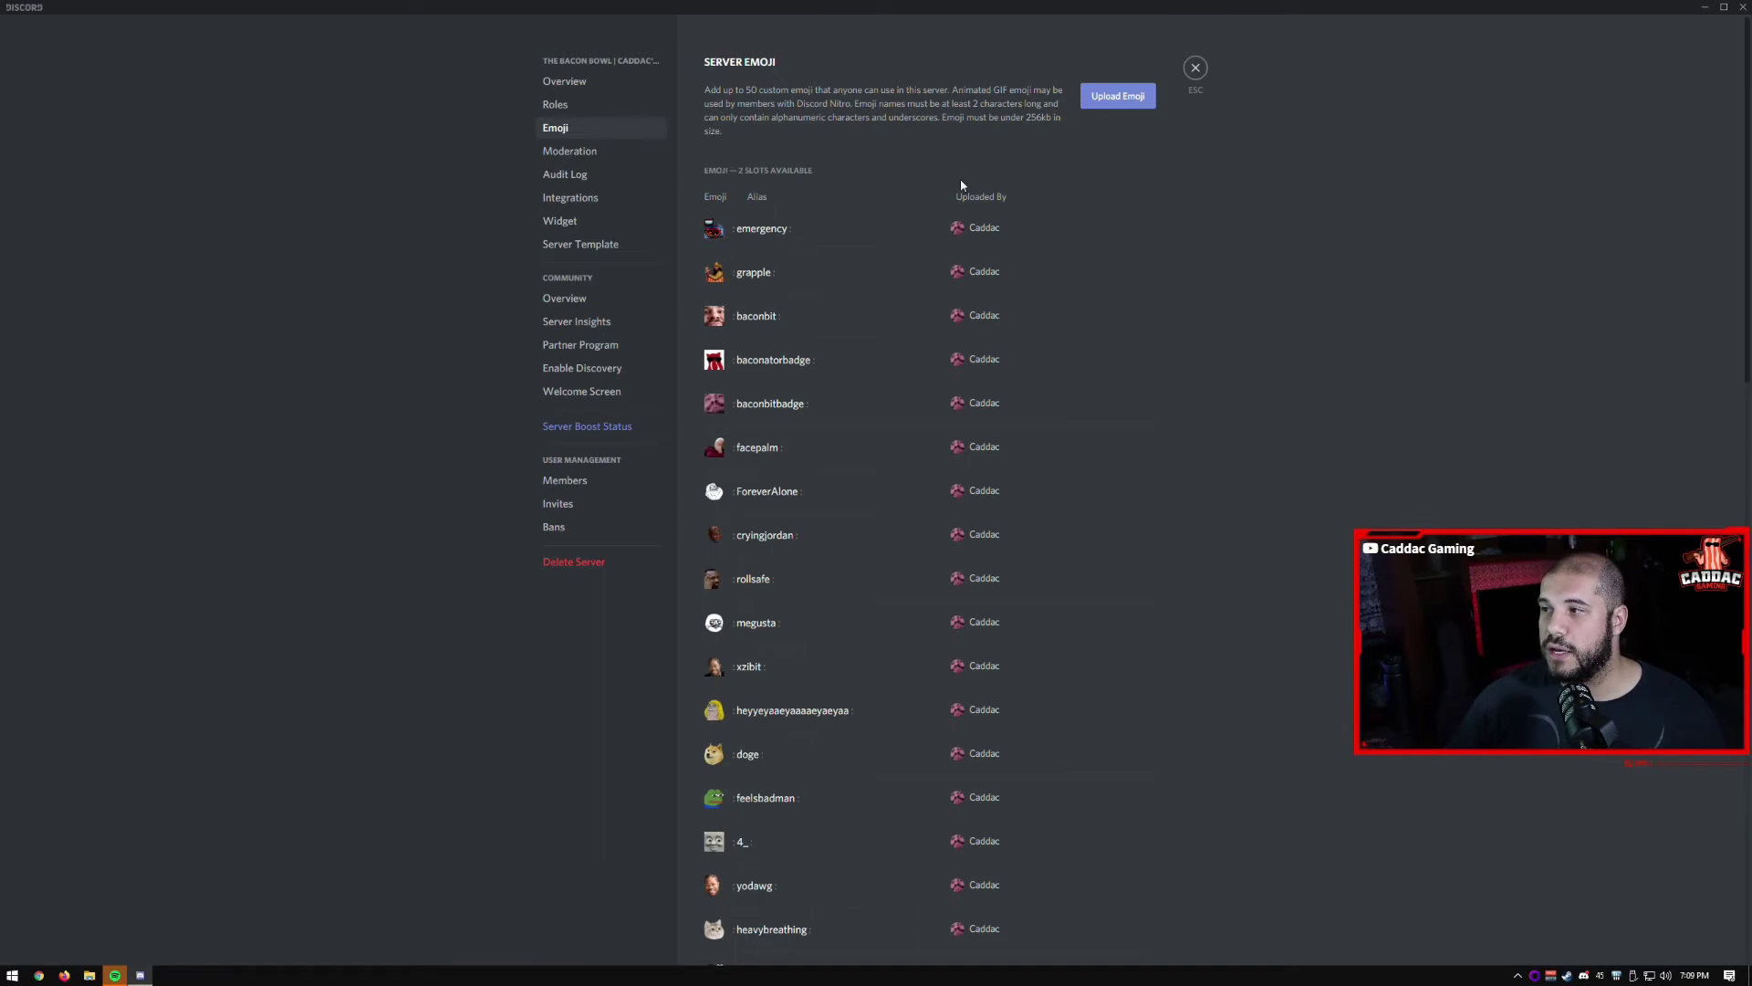
scroll(867, 365, "down", 5)
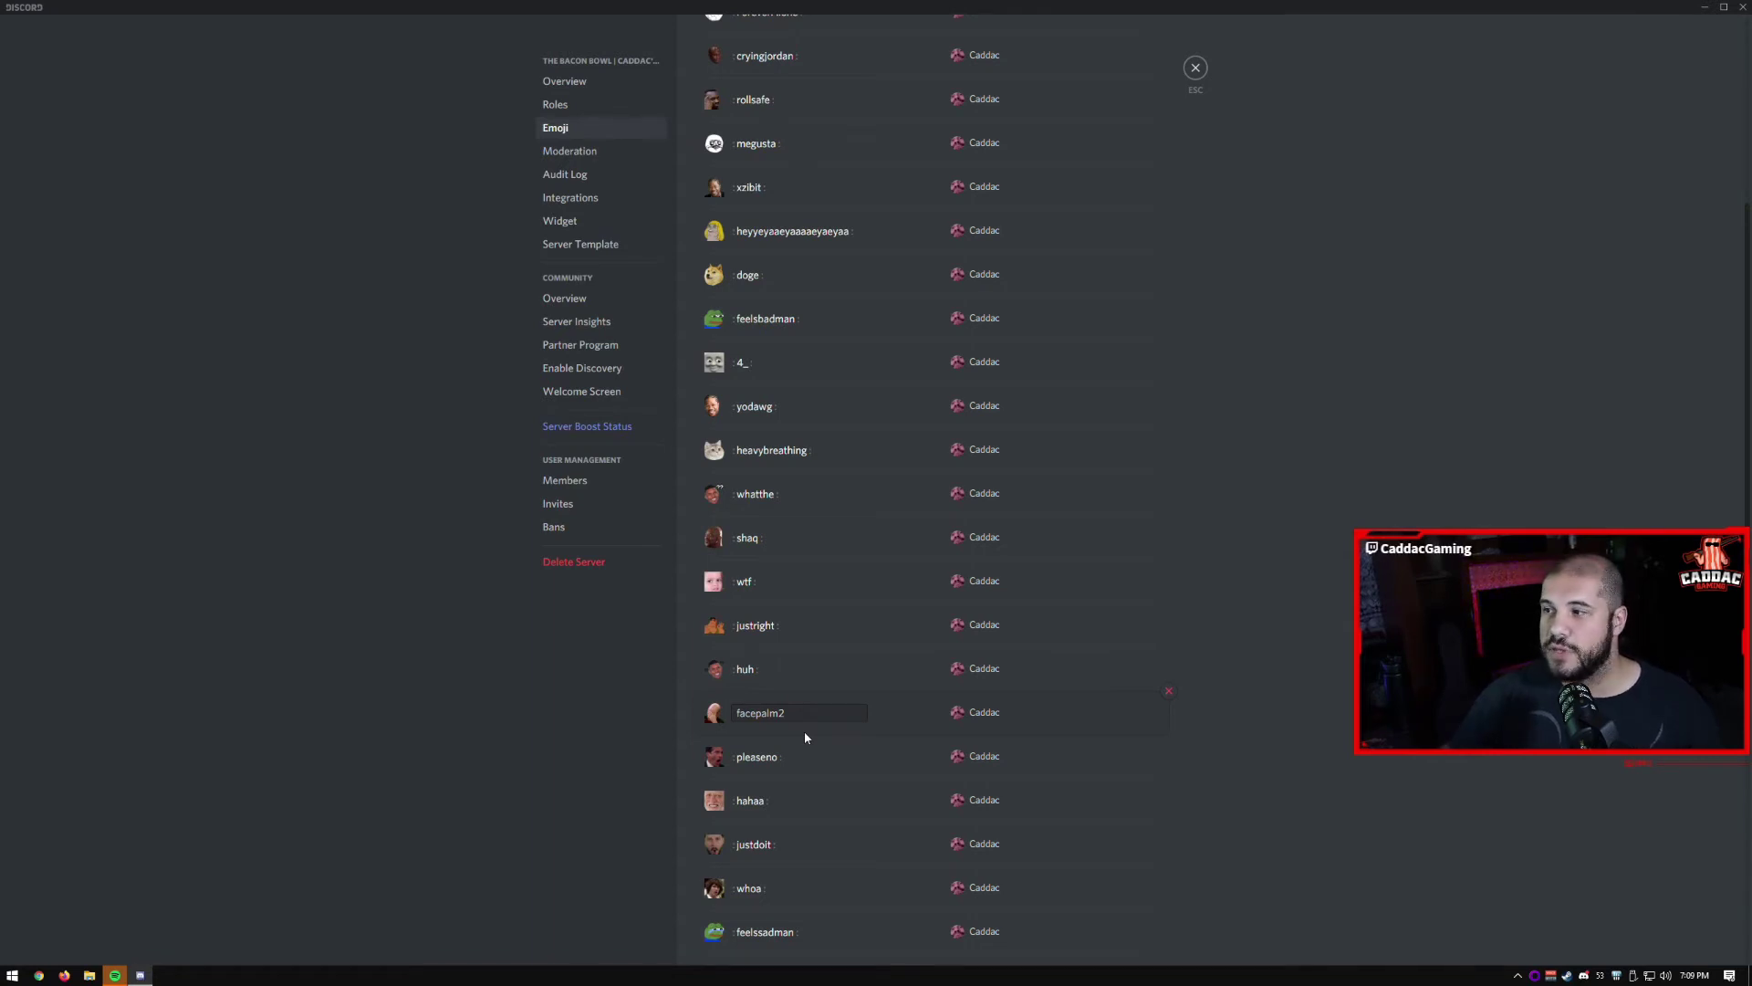
scroll(878, 560, "up", 5)
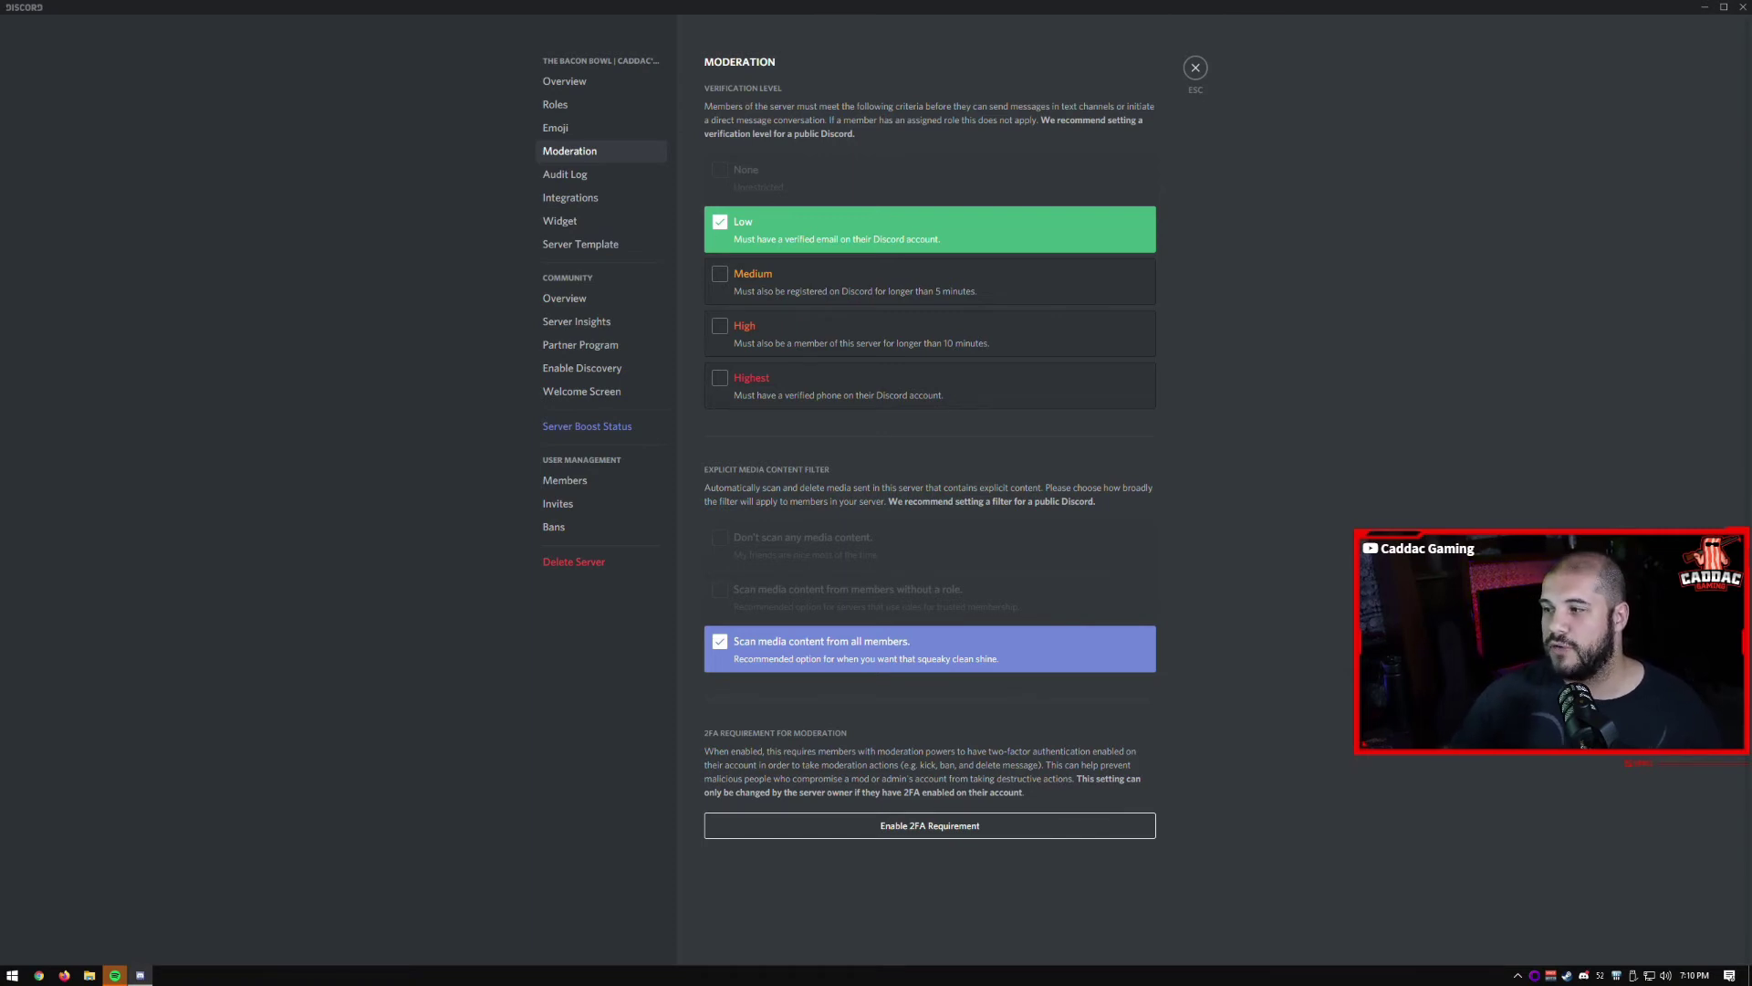
- Review The Bacon Bowl's moderation settings and audit log, including the available action filters
mouse_move(901, 590)
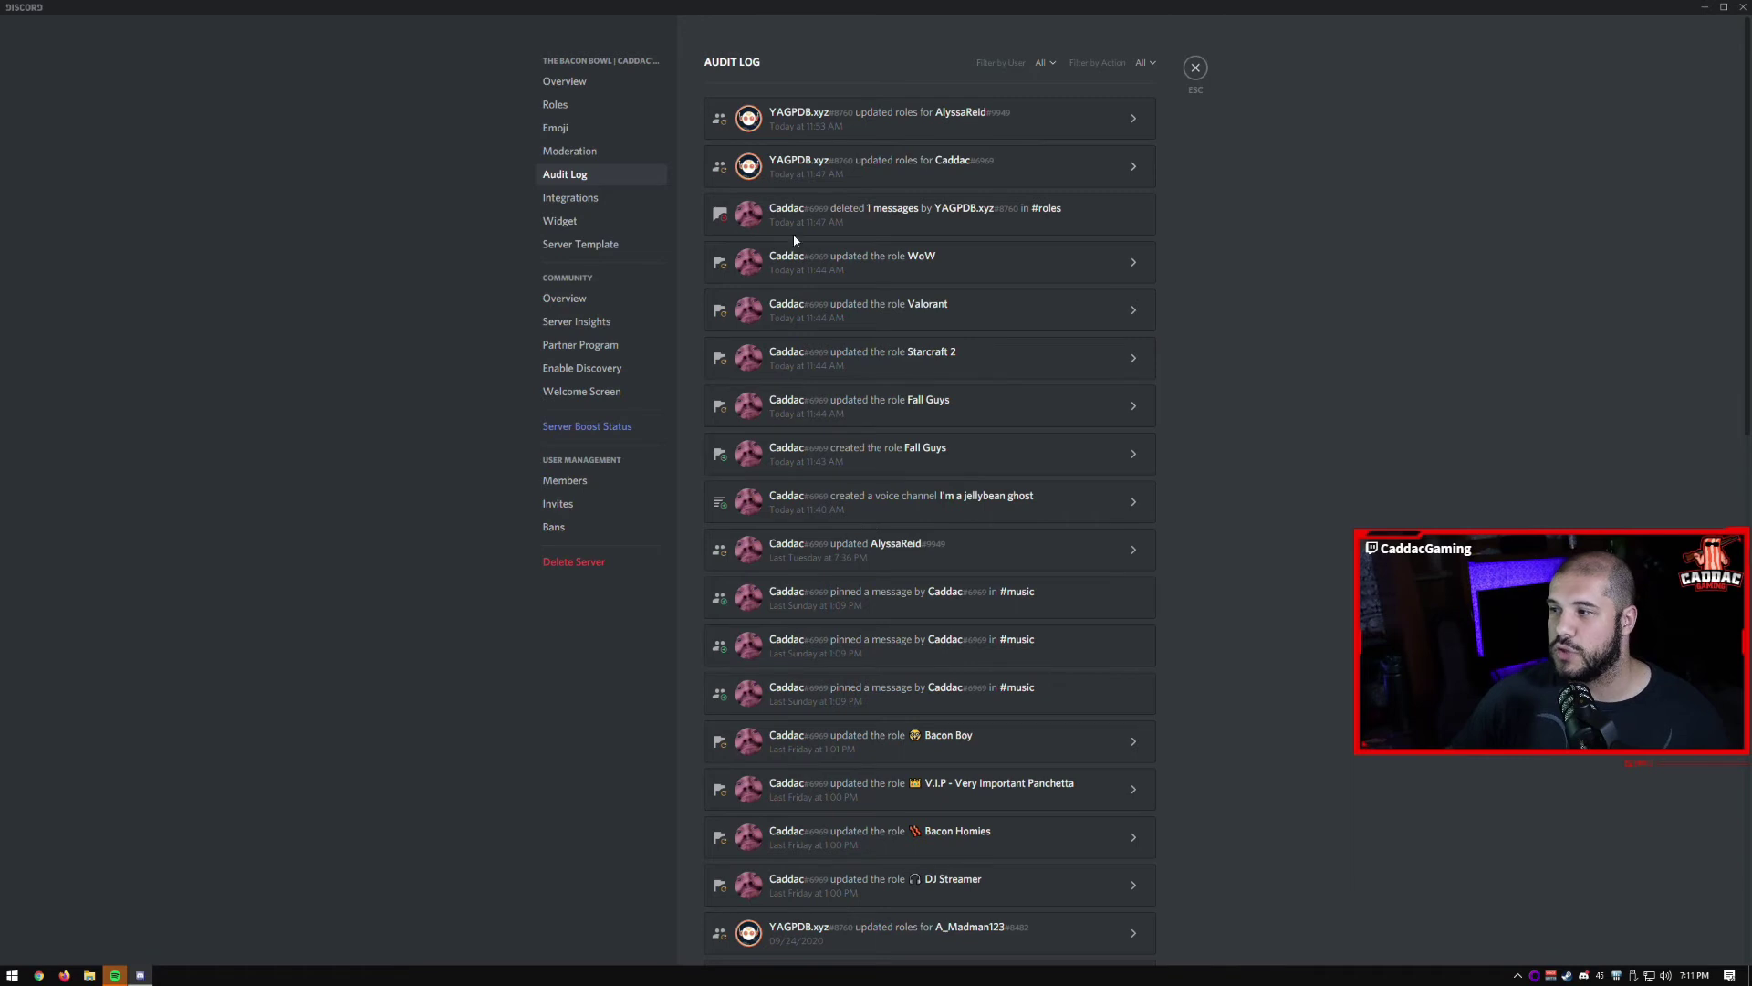
scroll(853, 513, "down", 2)
scroll(852, 513, "down", 2)
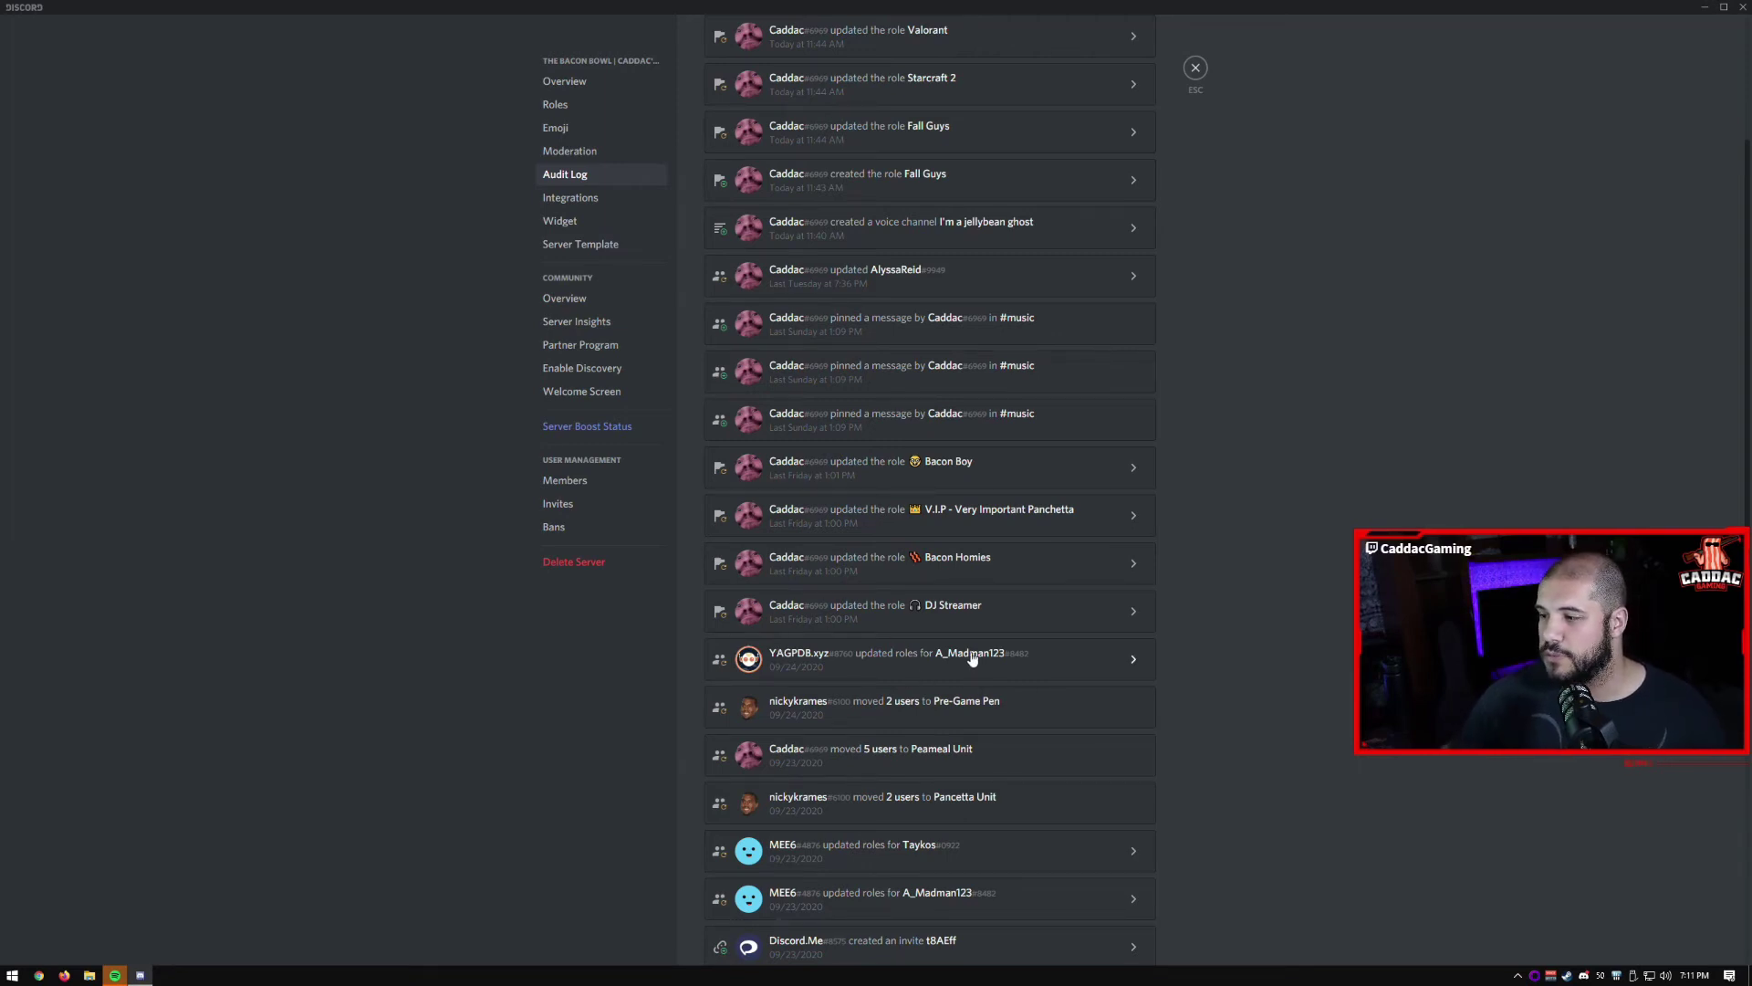
scroll(1001, 661, "down", 2)
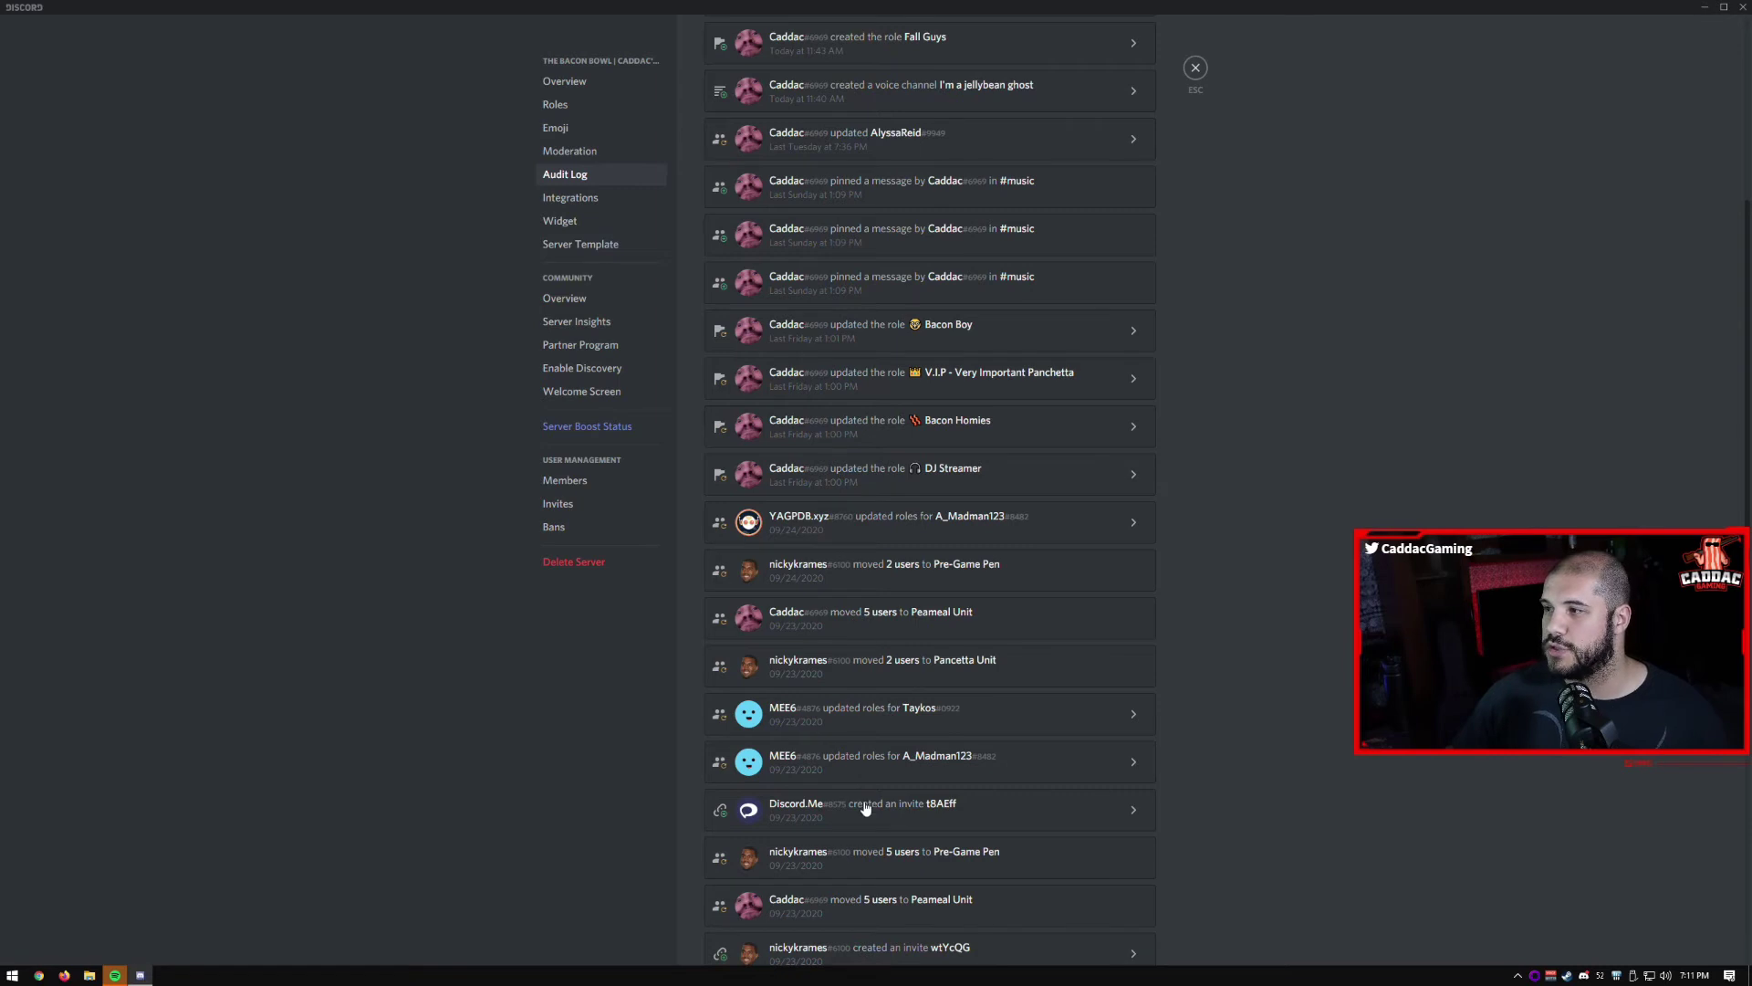
scroll(860, 782, "up", 3)
scroll(811, 273, "up", 2)
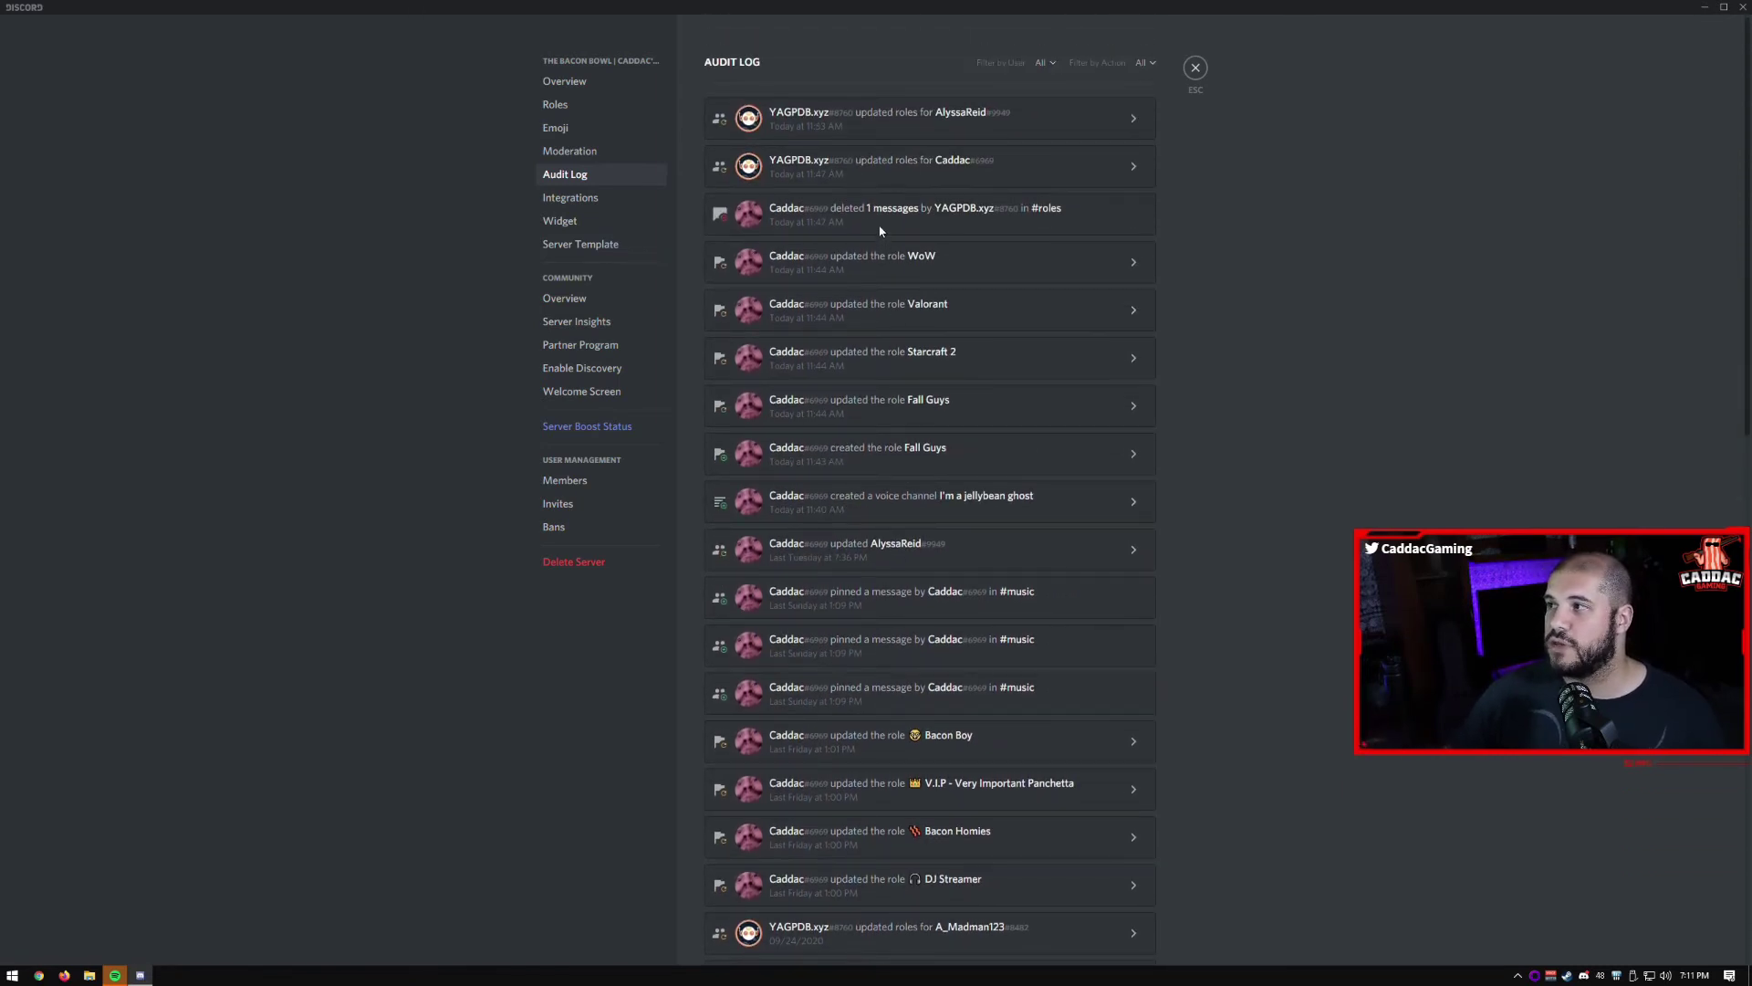
left_click(1142, 63)
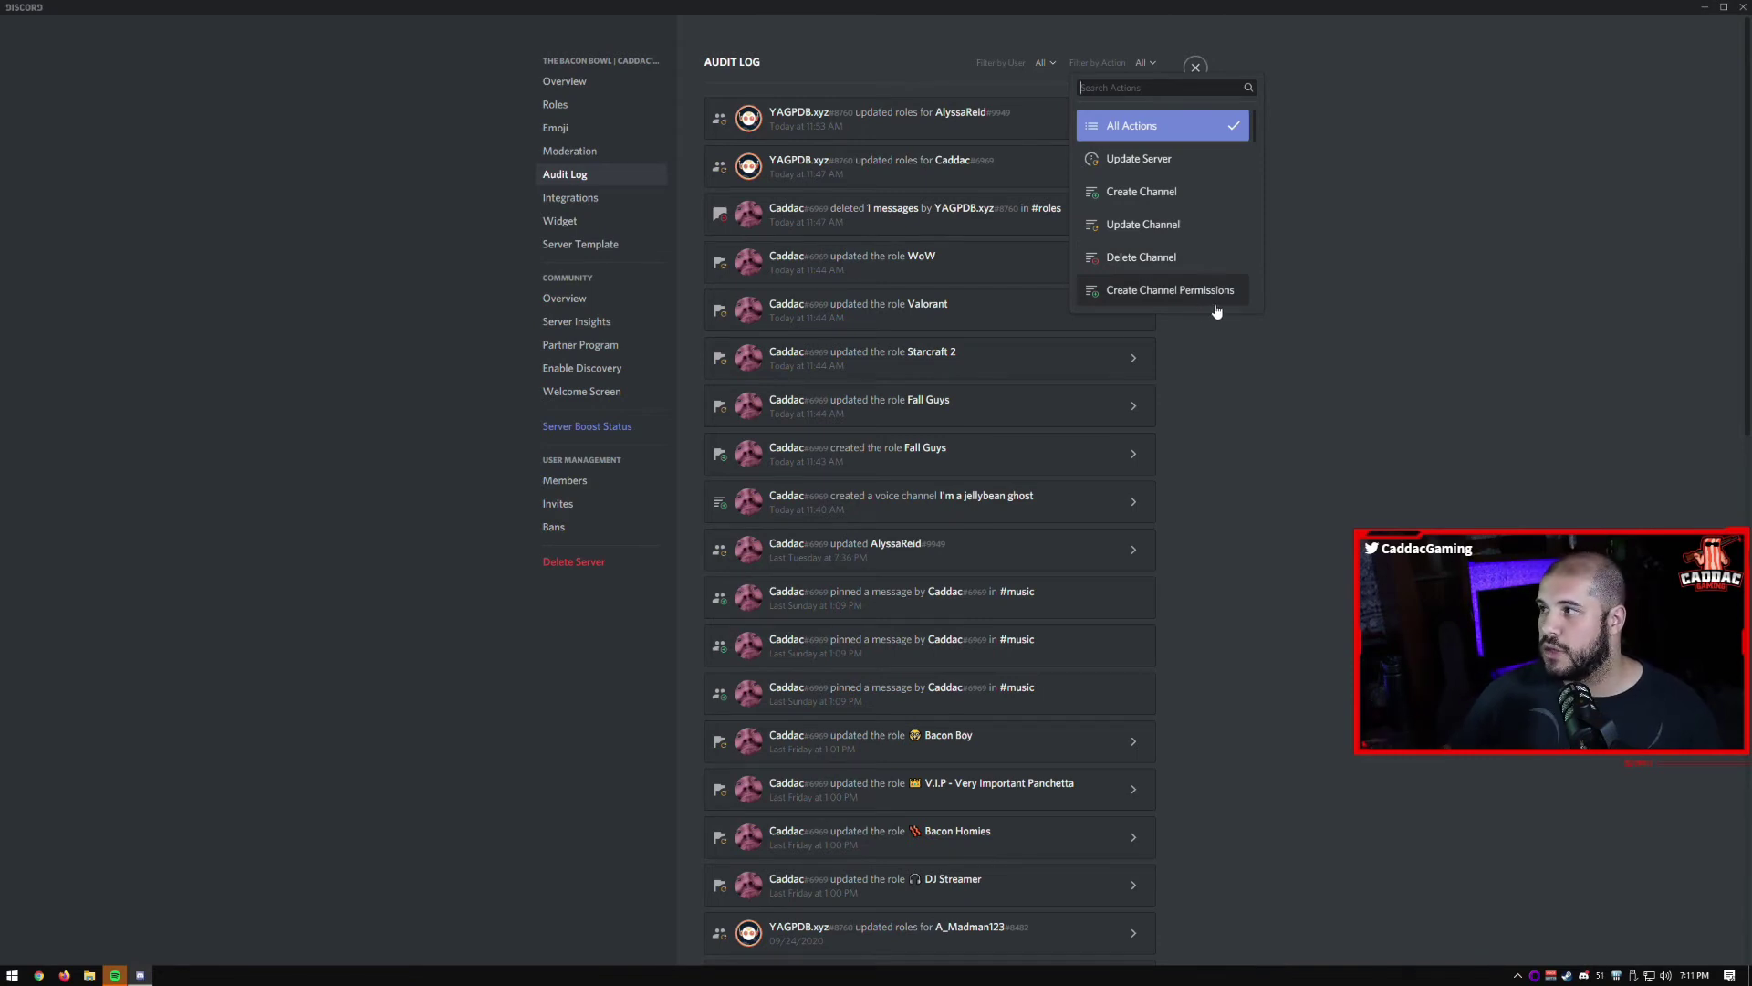
left_click(1474, 294)
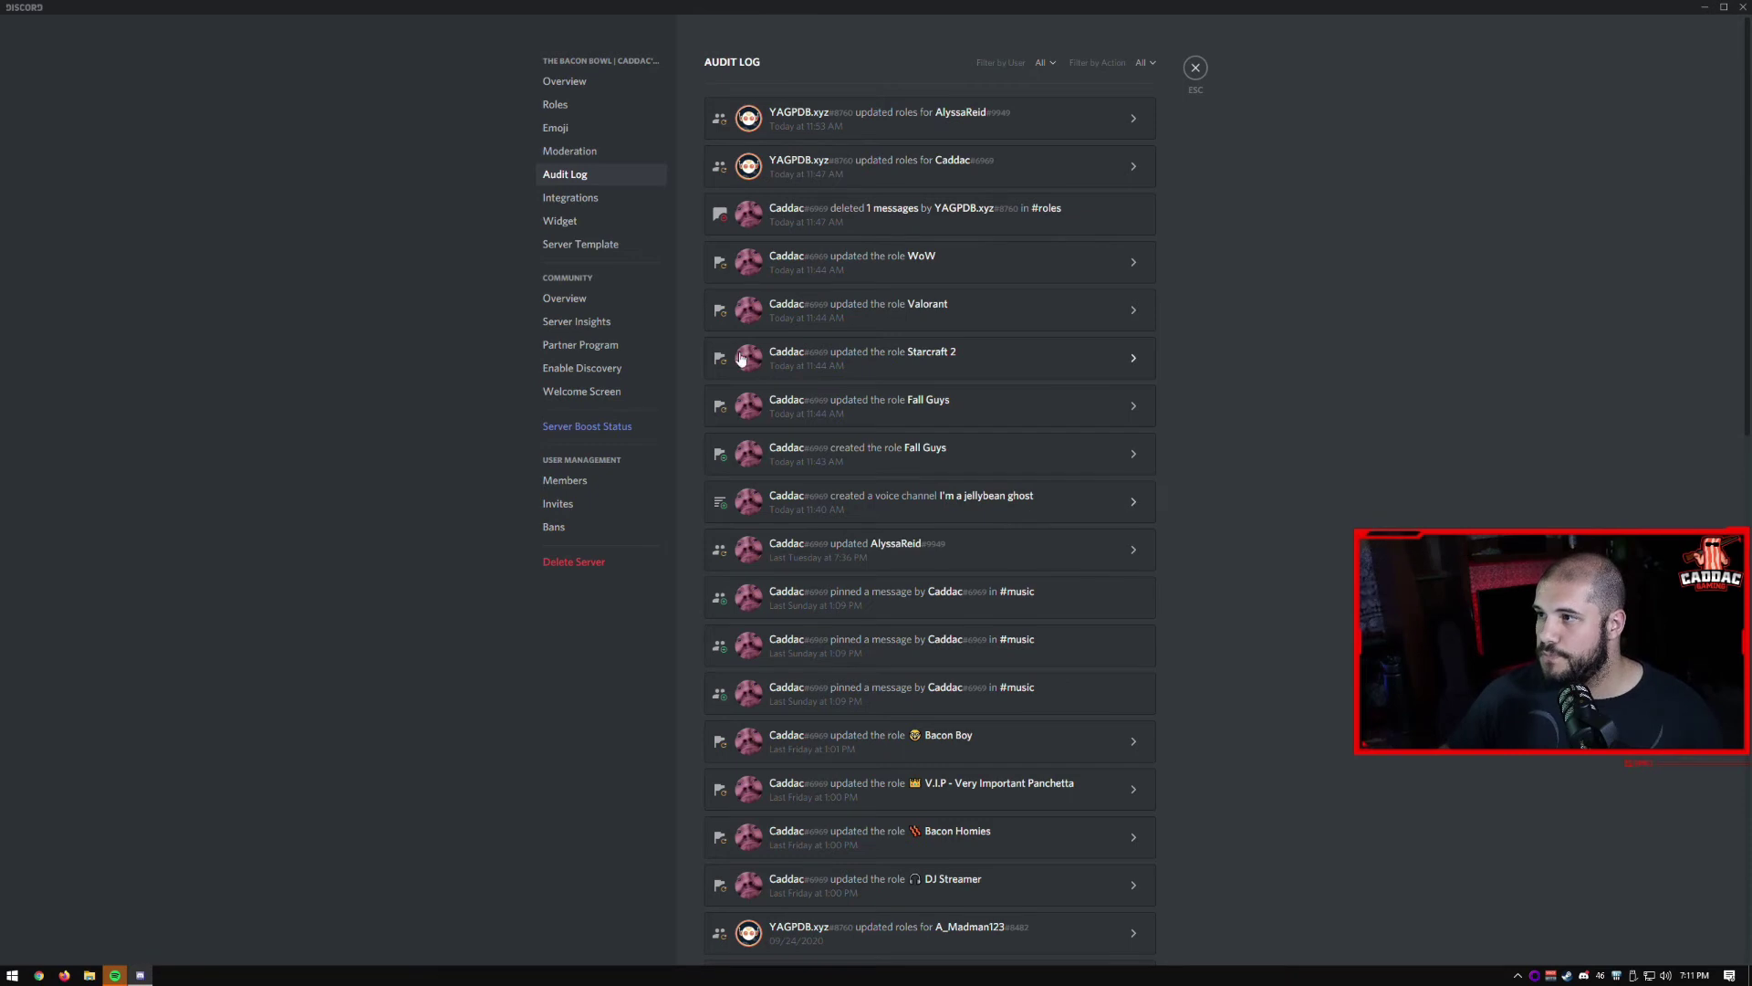
- Review the server's integrations and bots, its widget settings and its server template
left_click(628, 199)
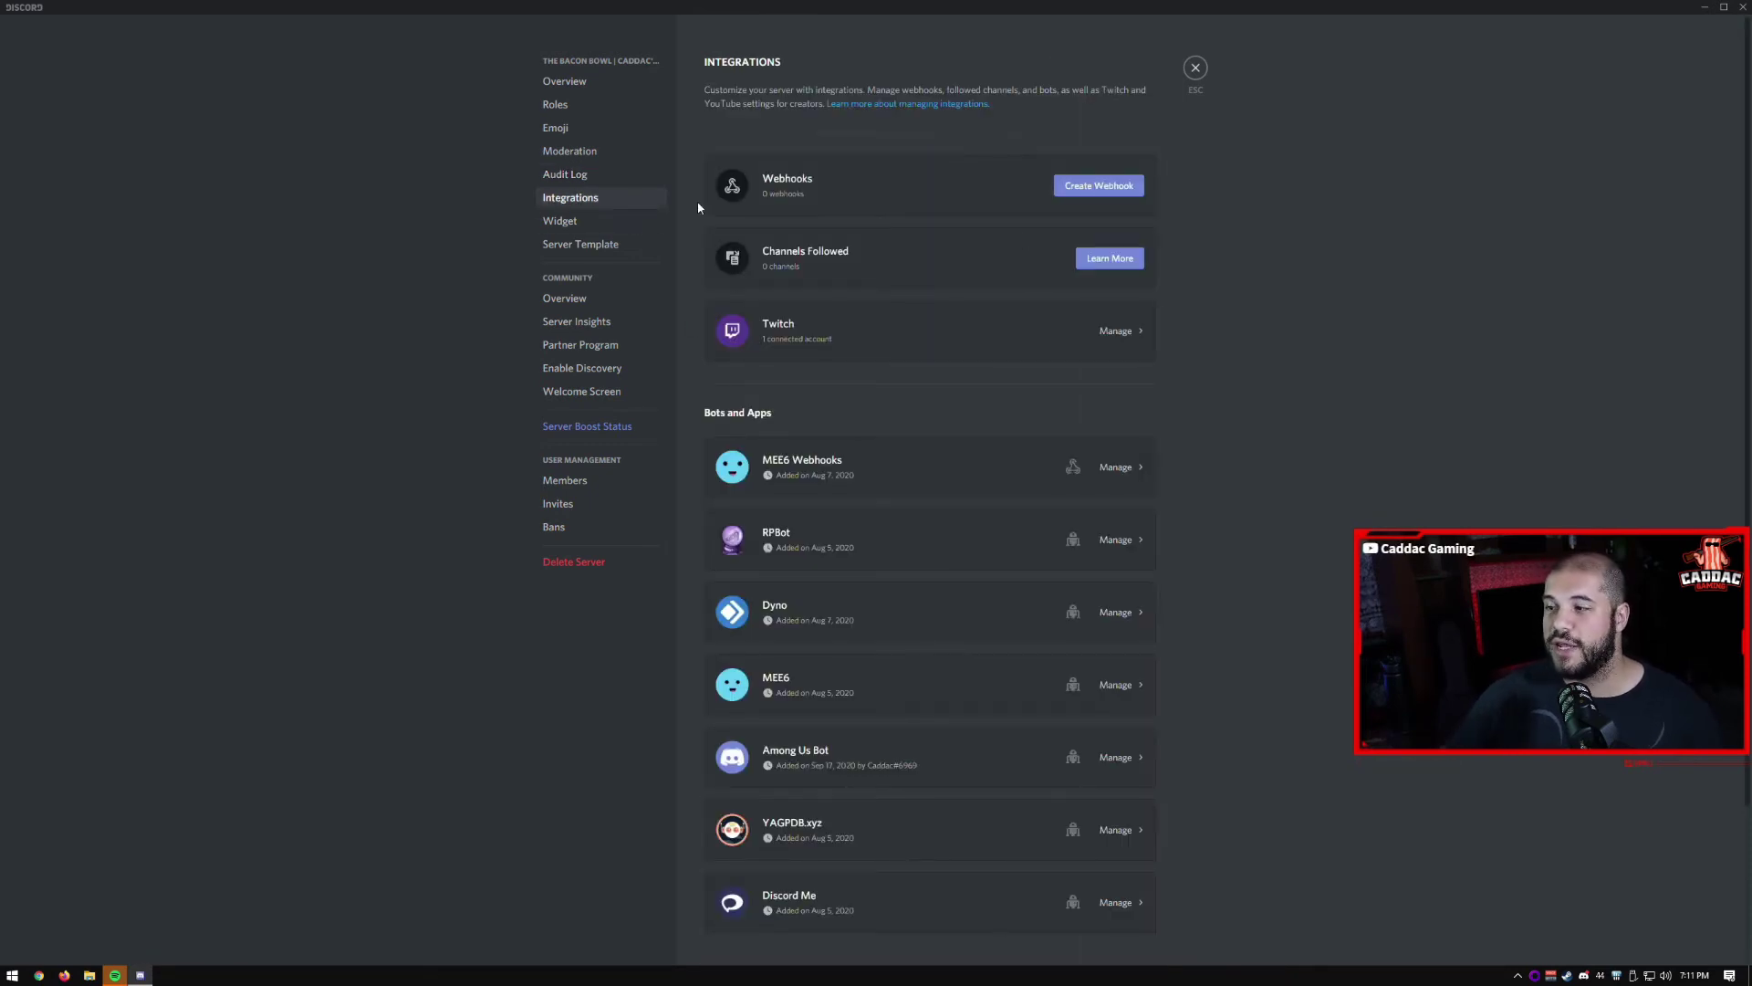
scroll(823, 498, "down", 1)
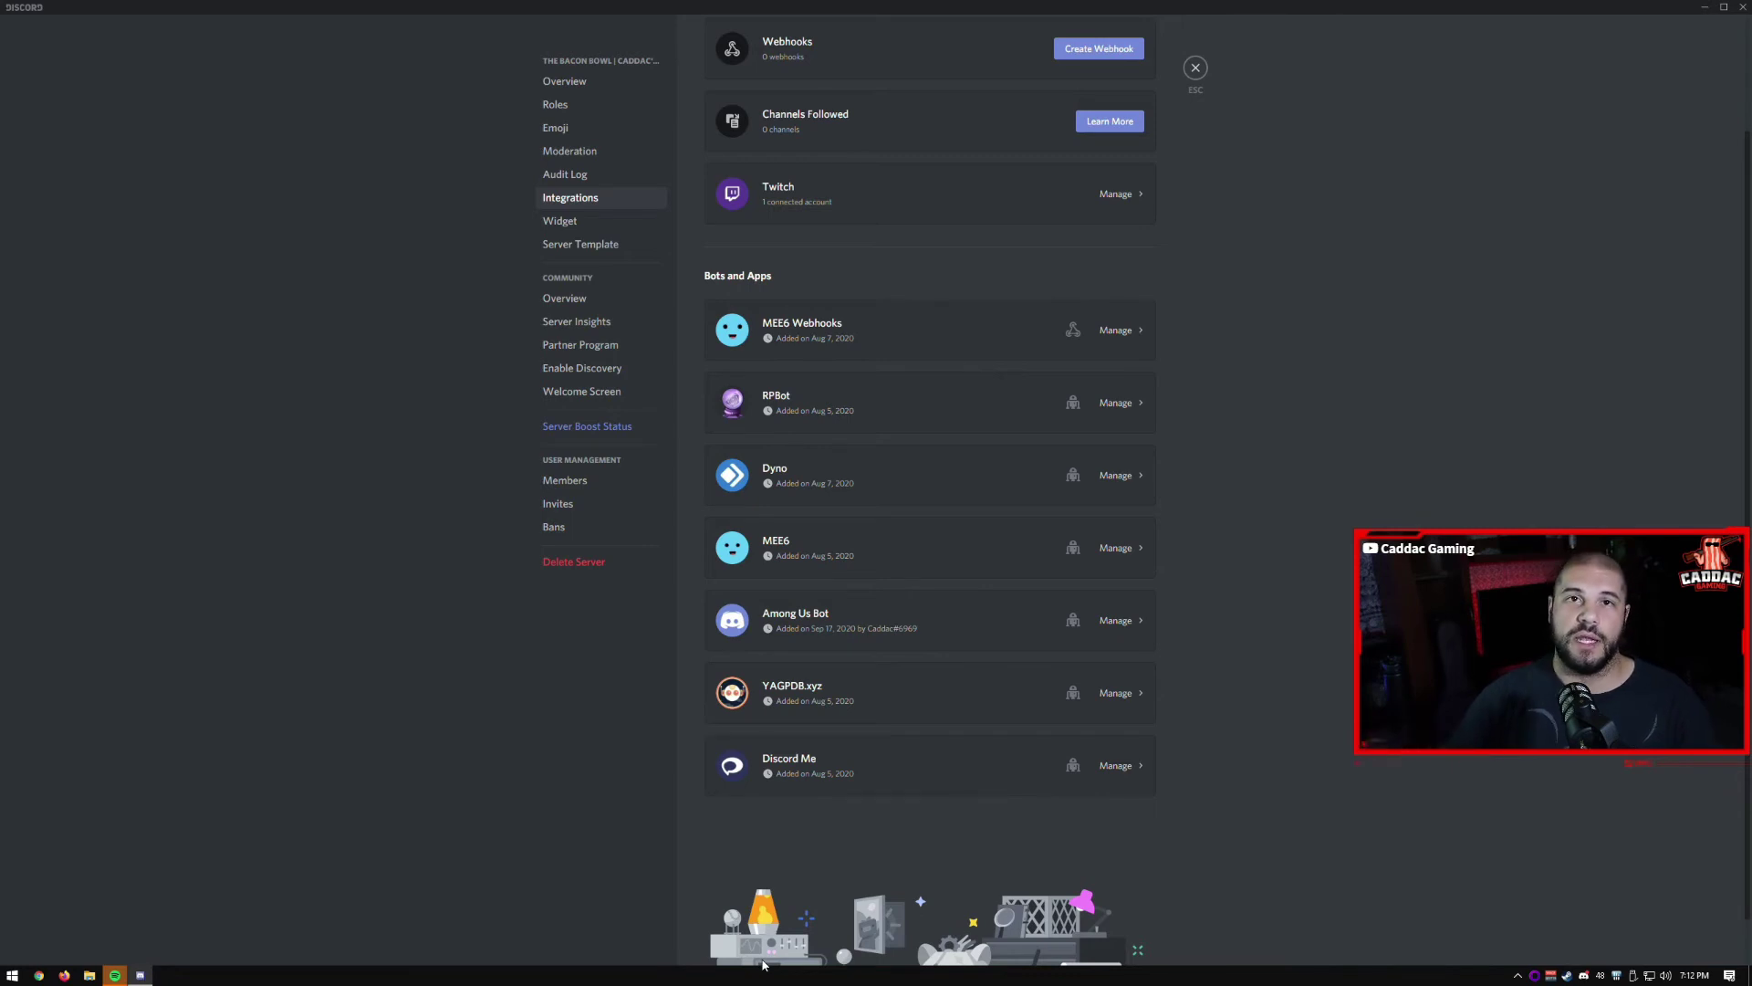
left_click(612, 224)
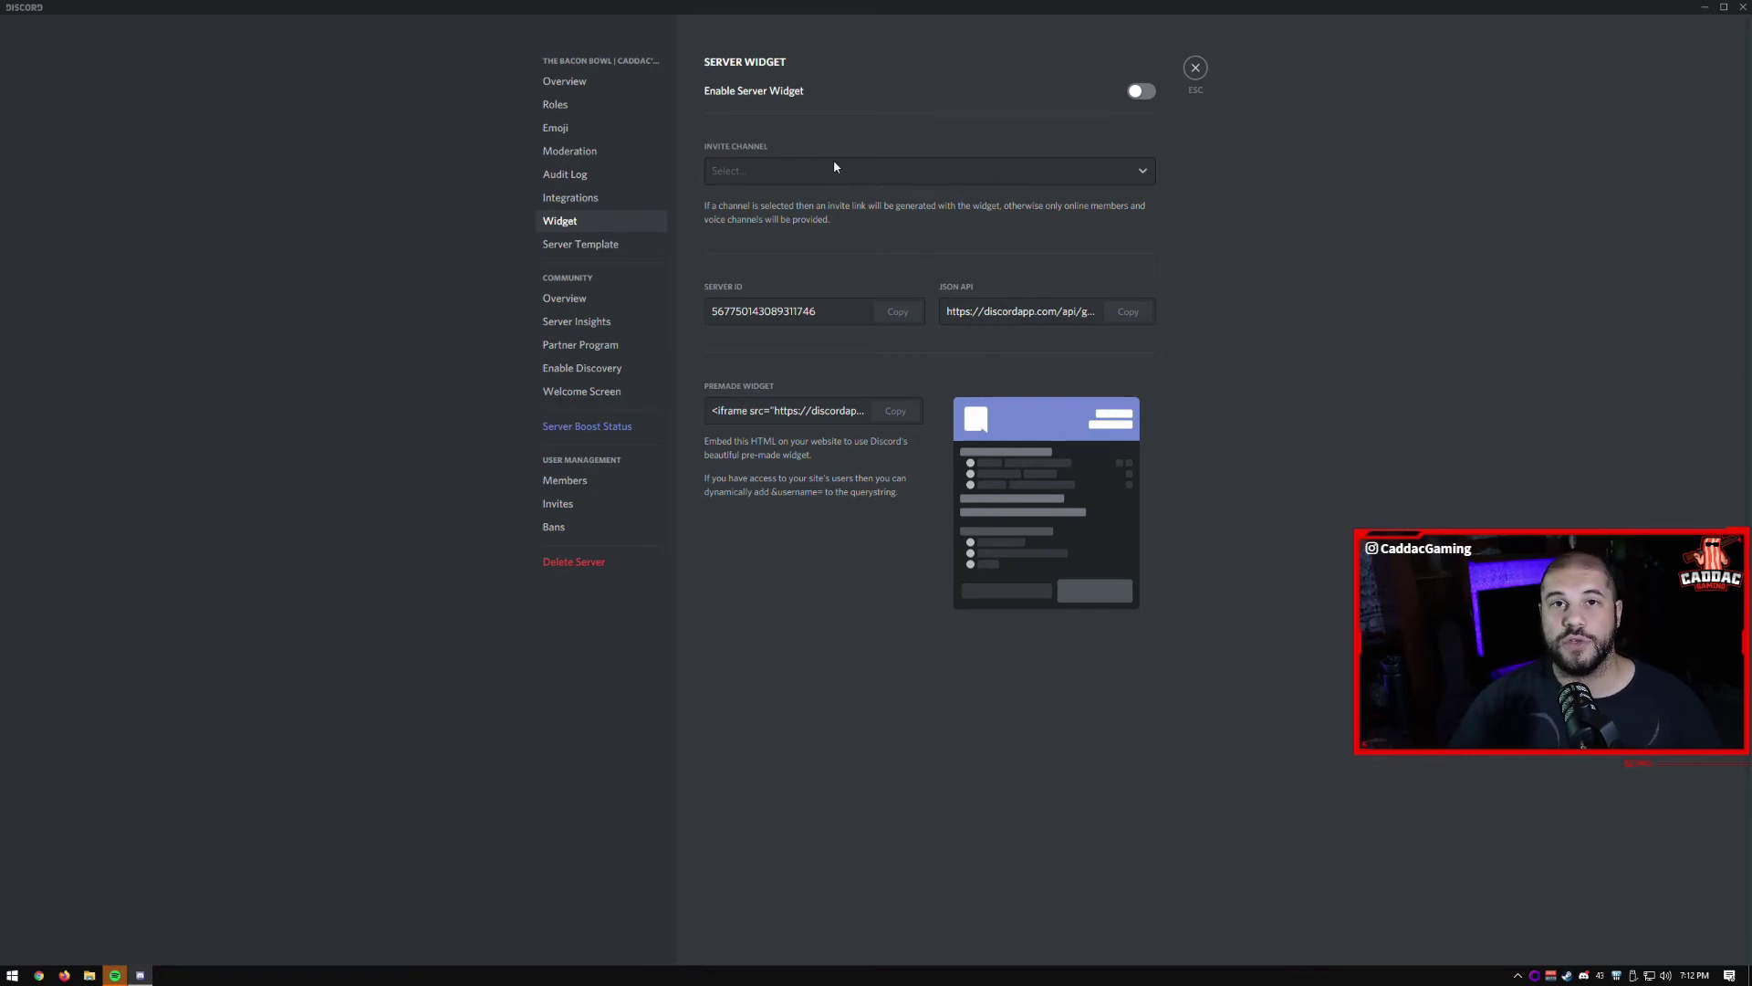
left_click(580, 244)
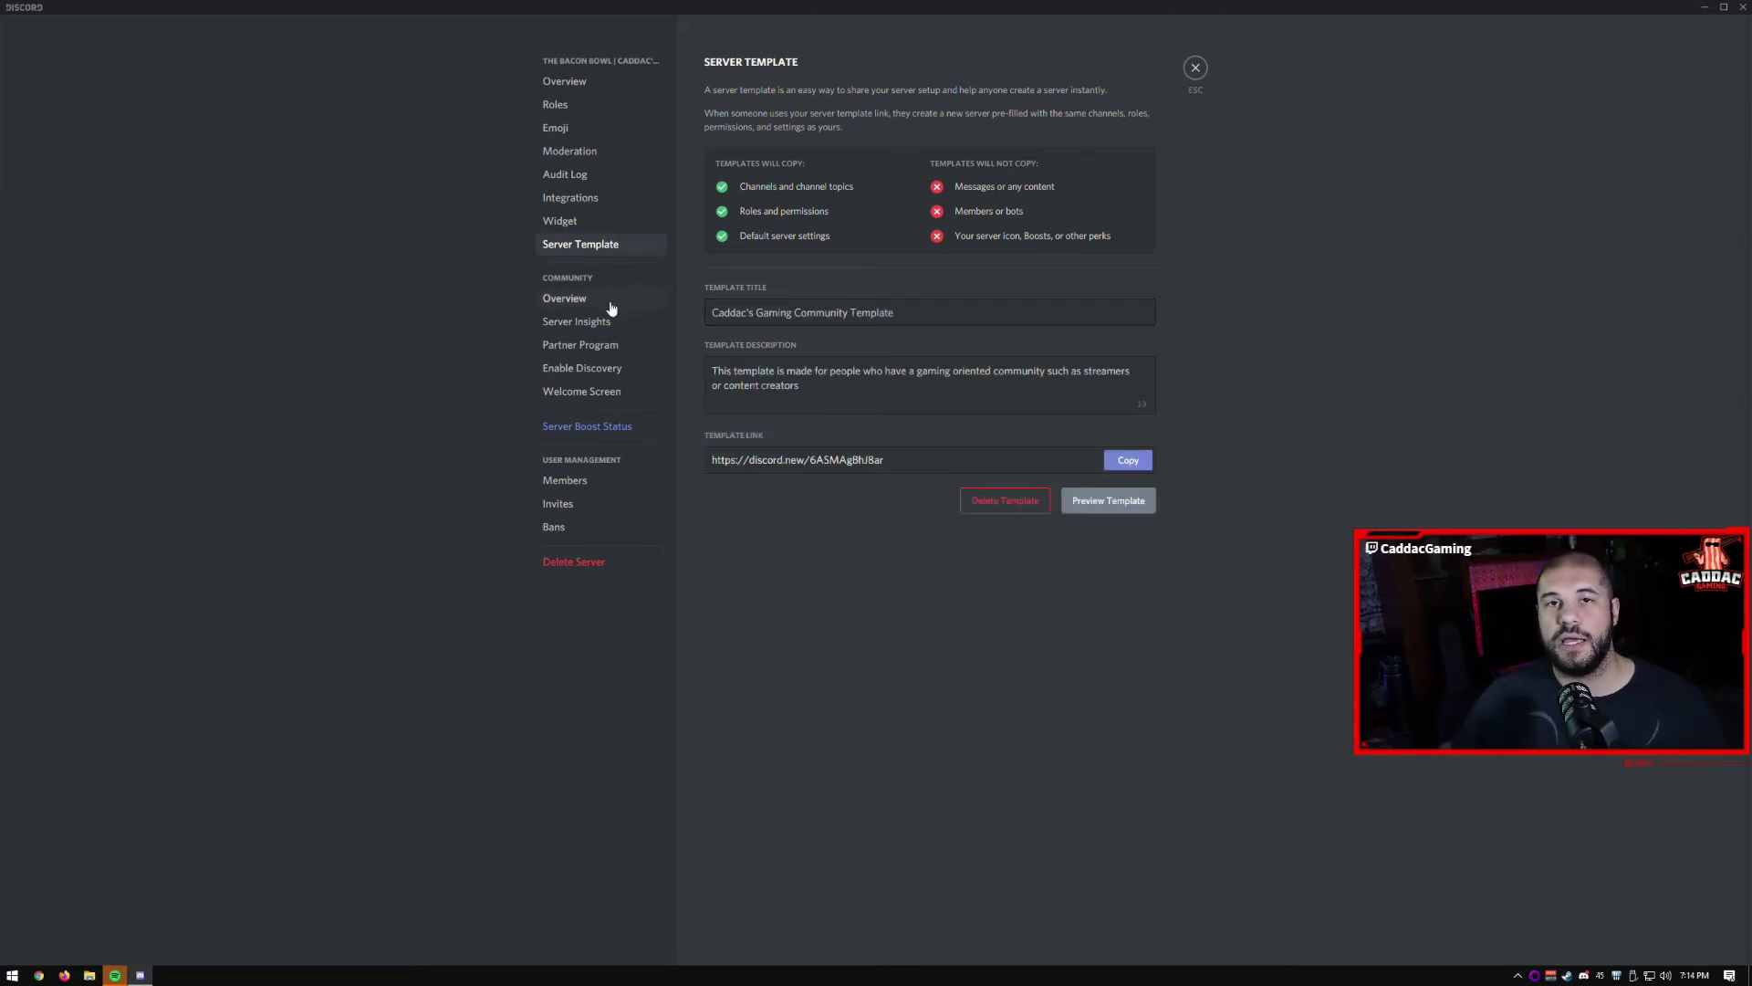
- Examine the community settings, Server Insights, and the requirements for the Partner Program and Server Discovery
left_click(610, 301)
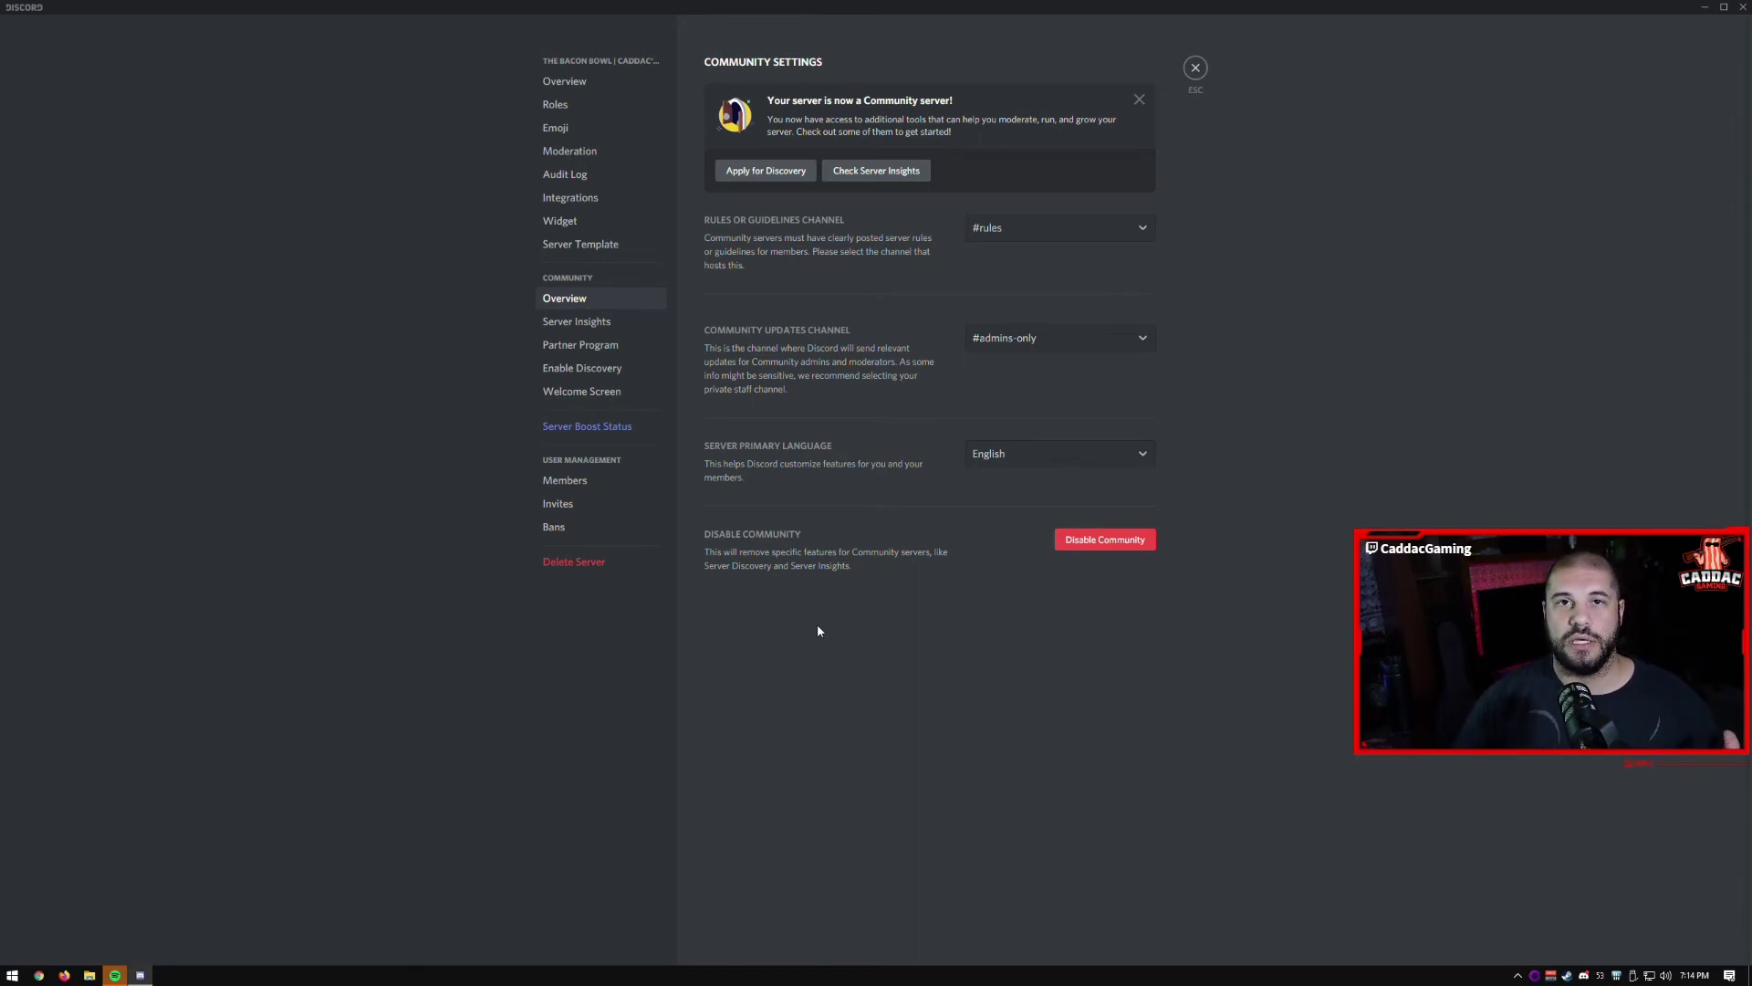
left_click(581, 84)
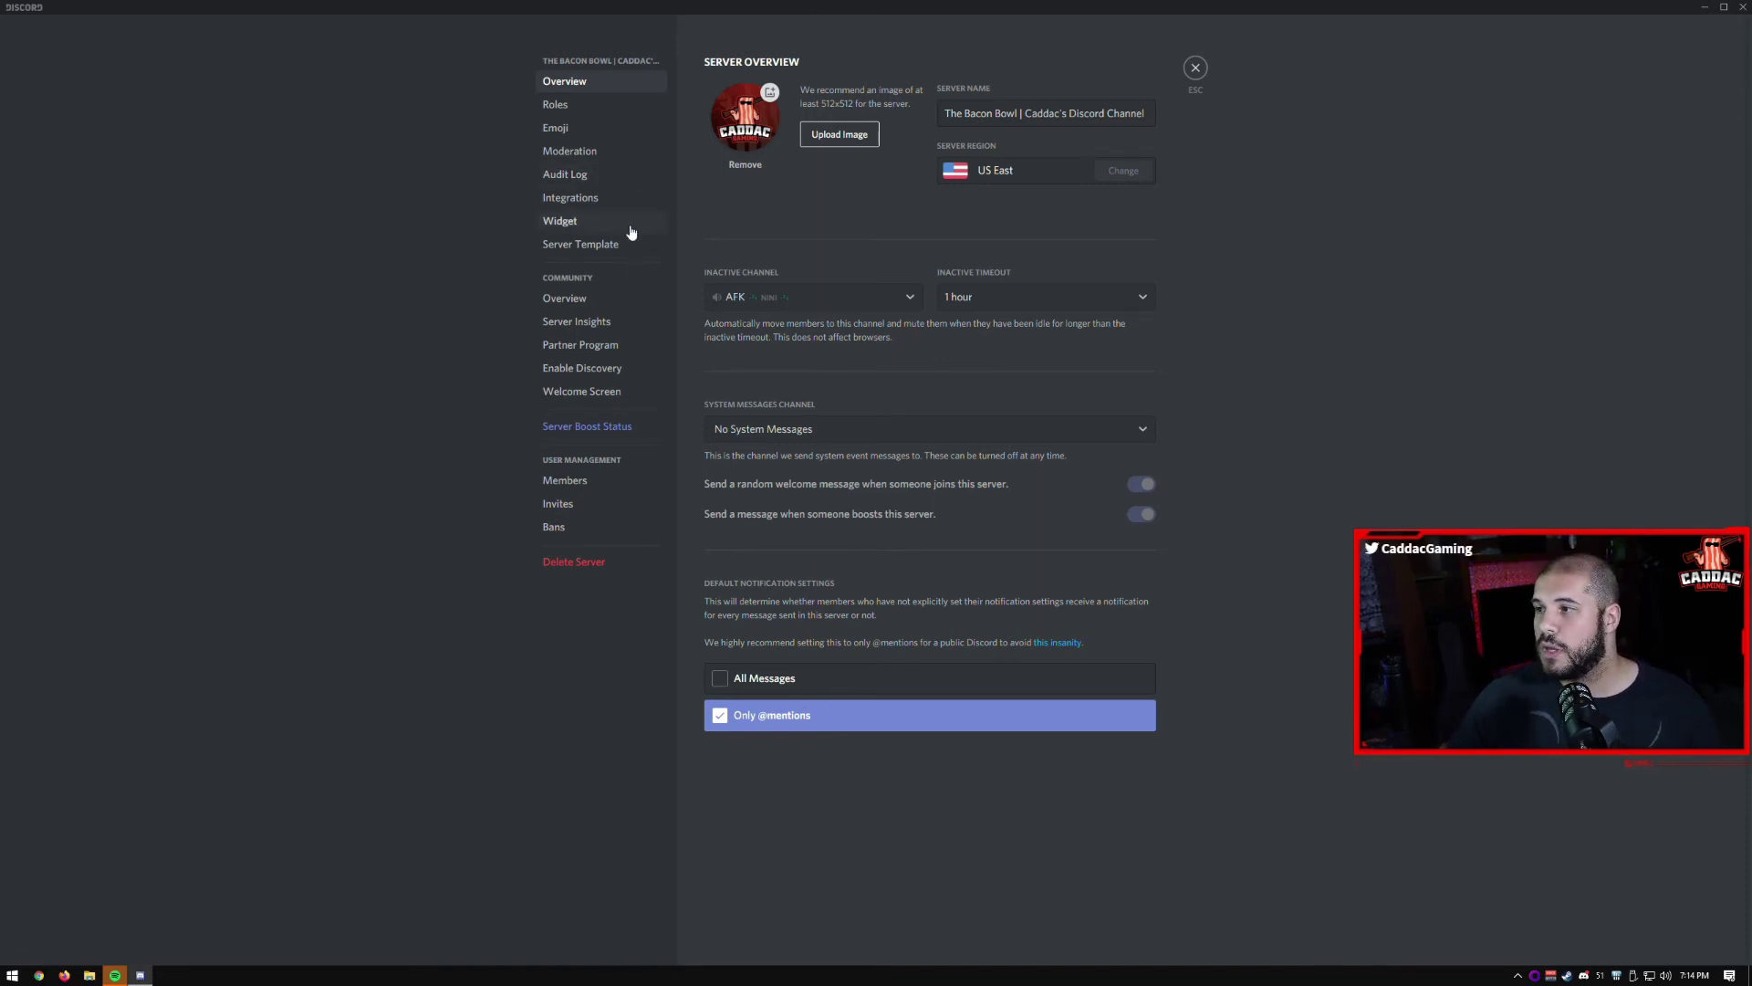
left_click(602, 301)
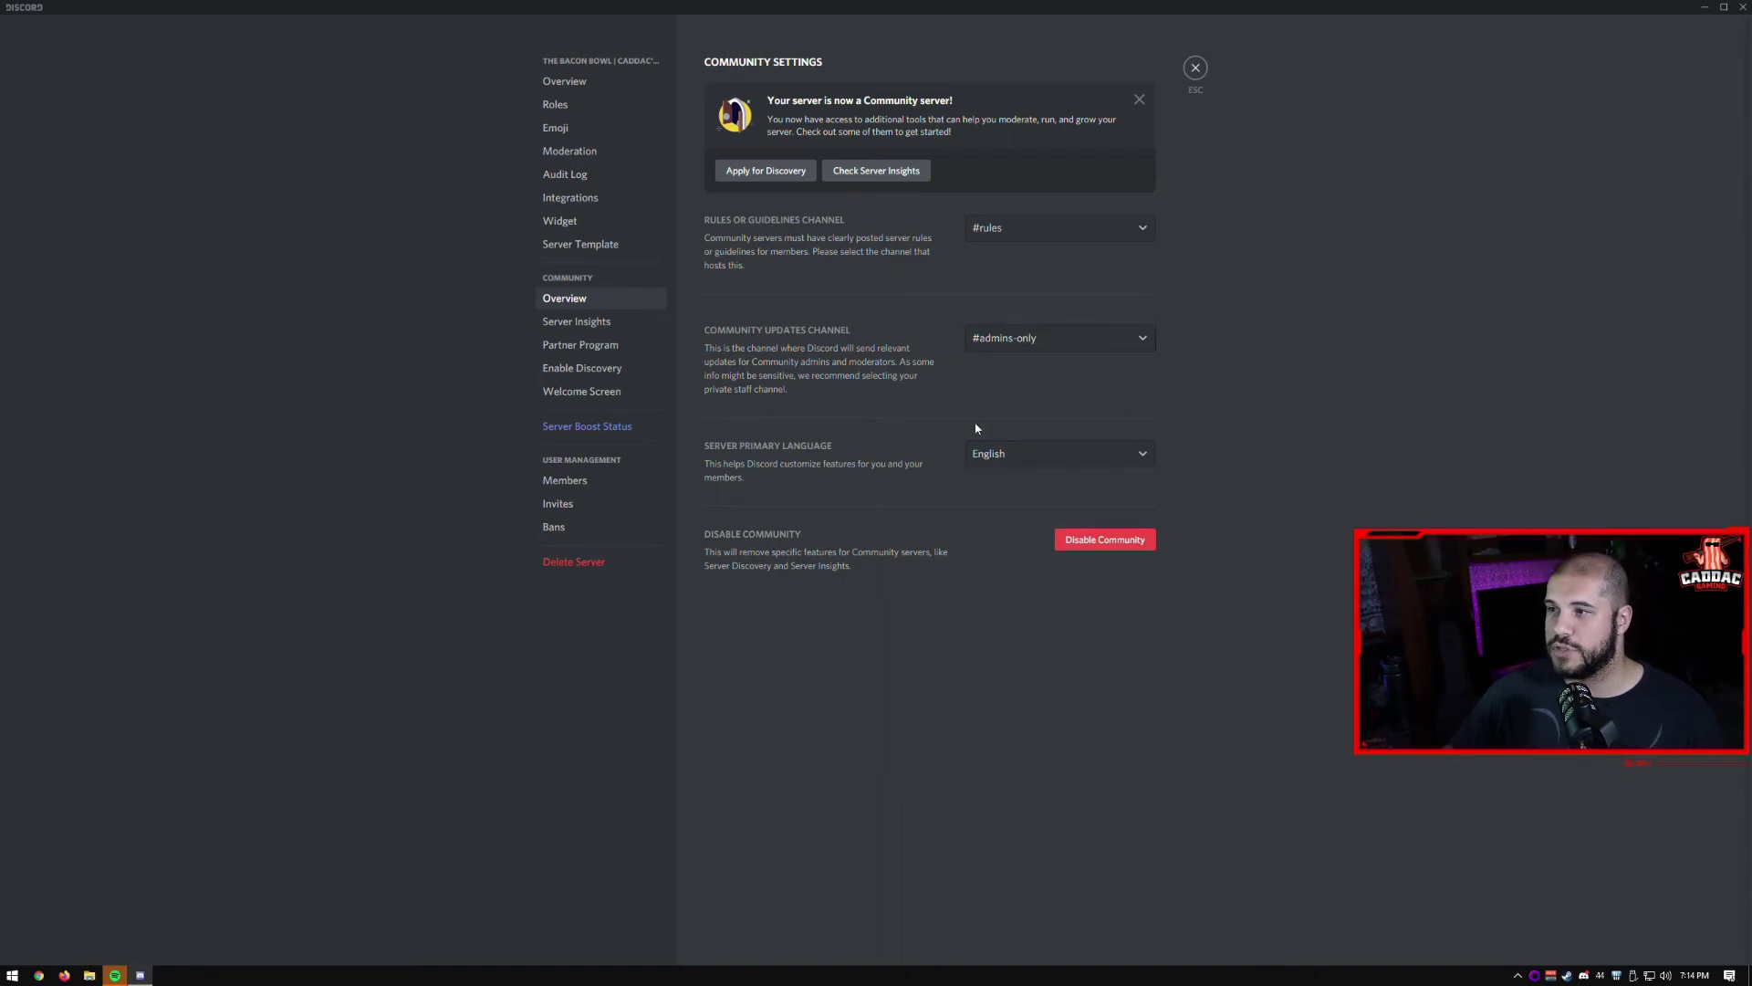
left_click(591, 335)
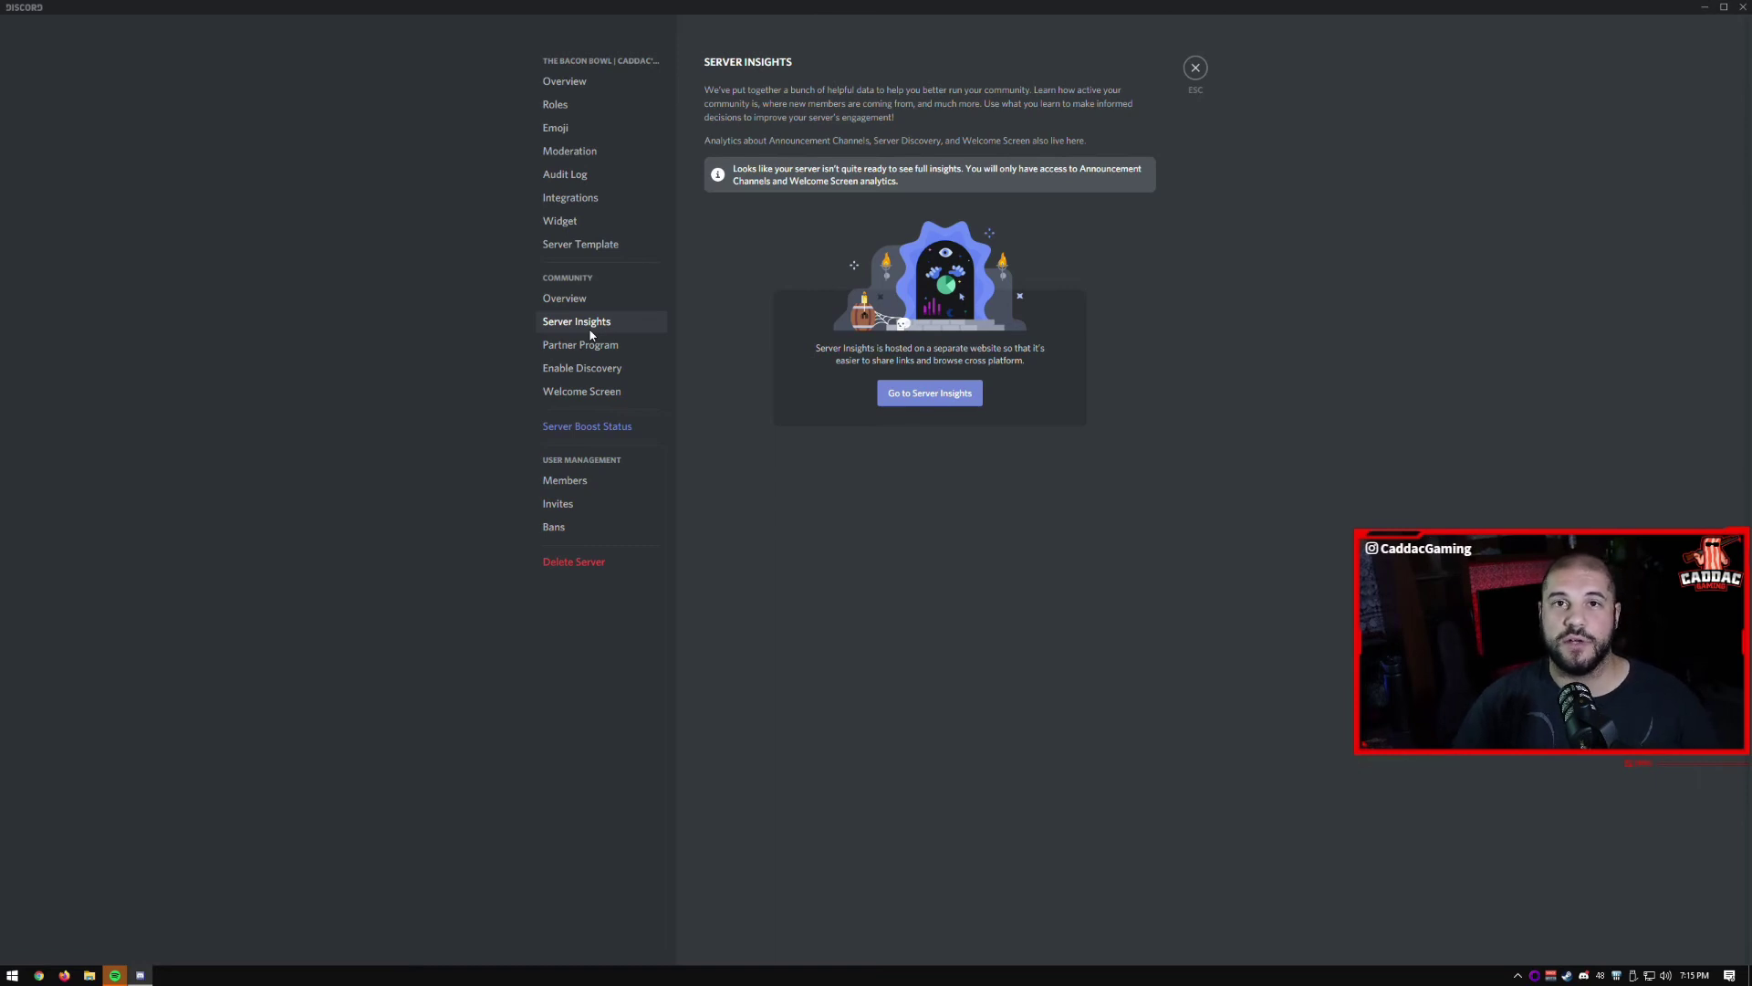
left_click(589, 344)
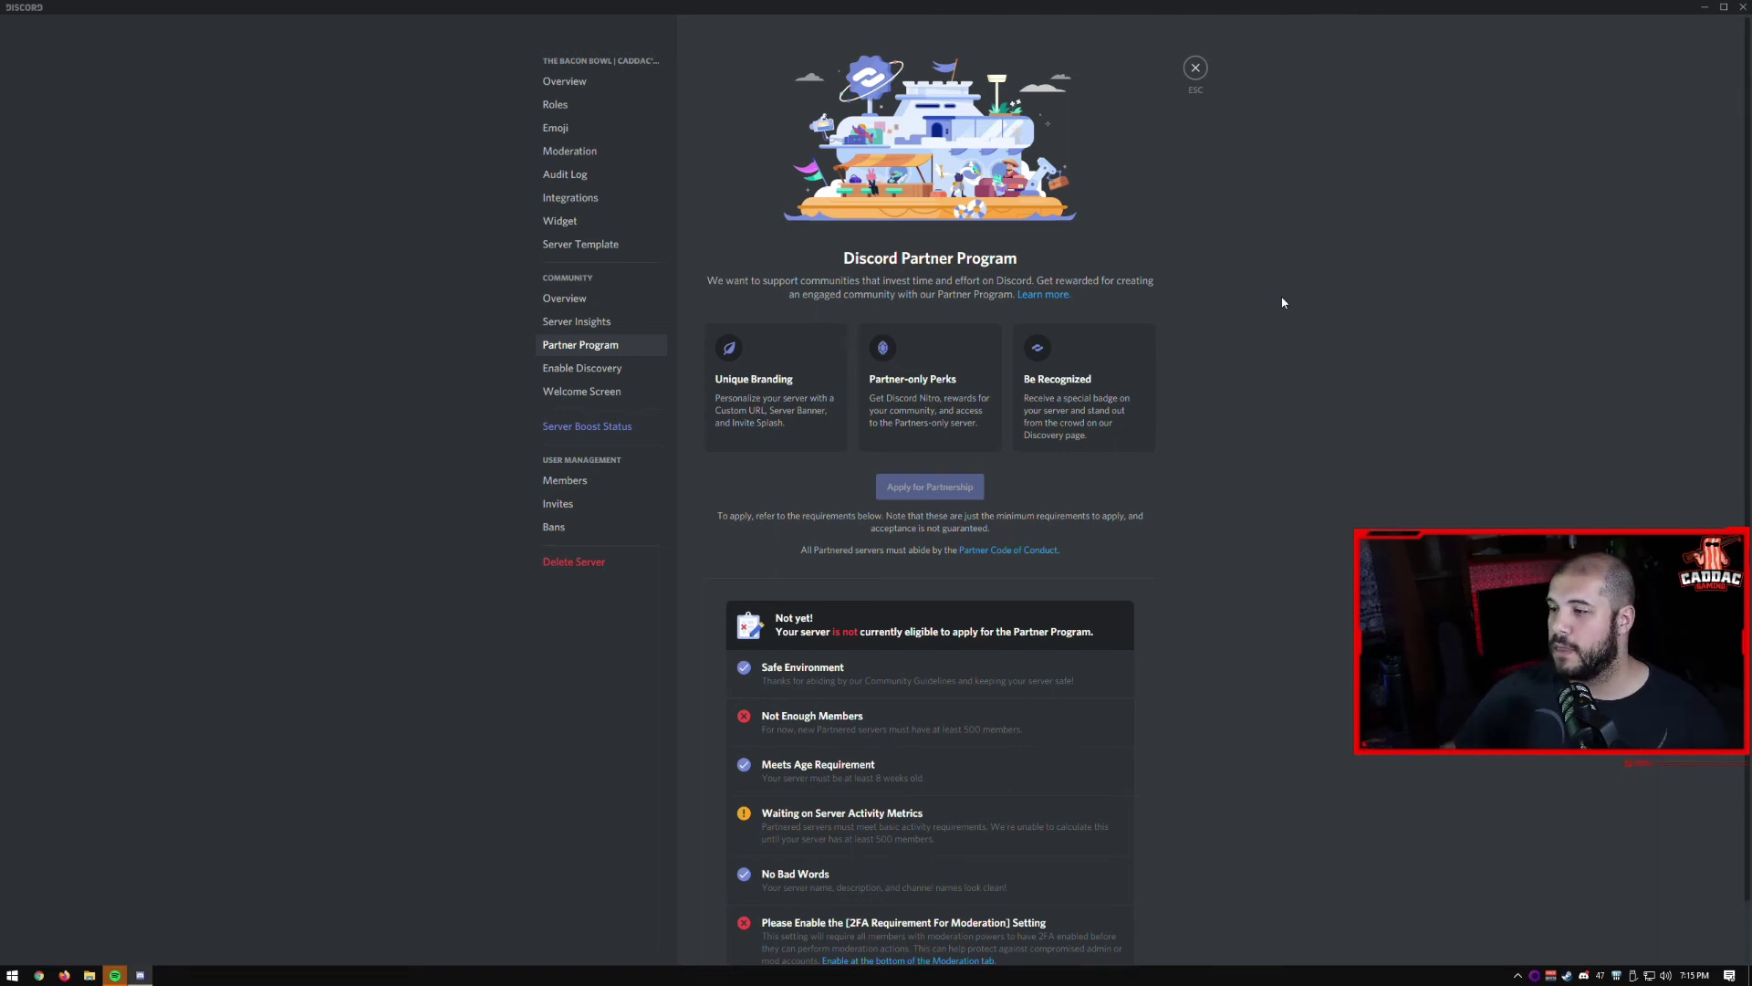
scroll(1268, 338, "down", 1)
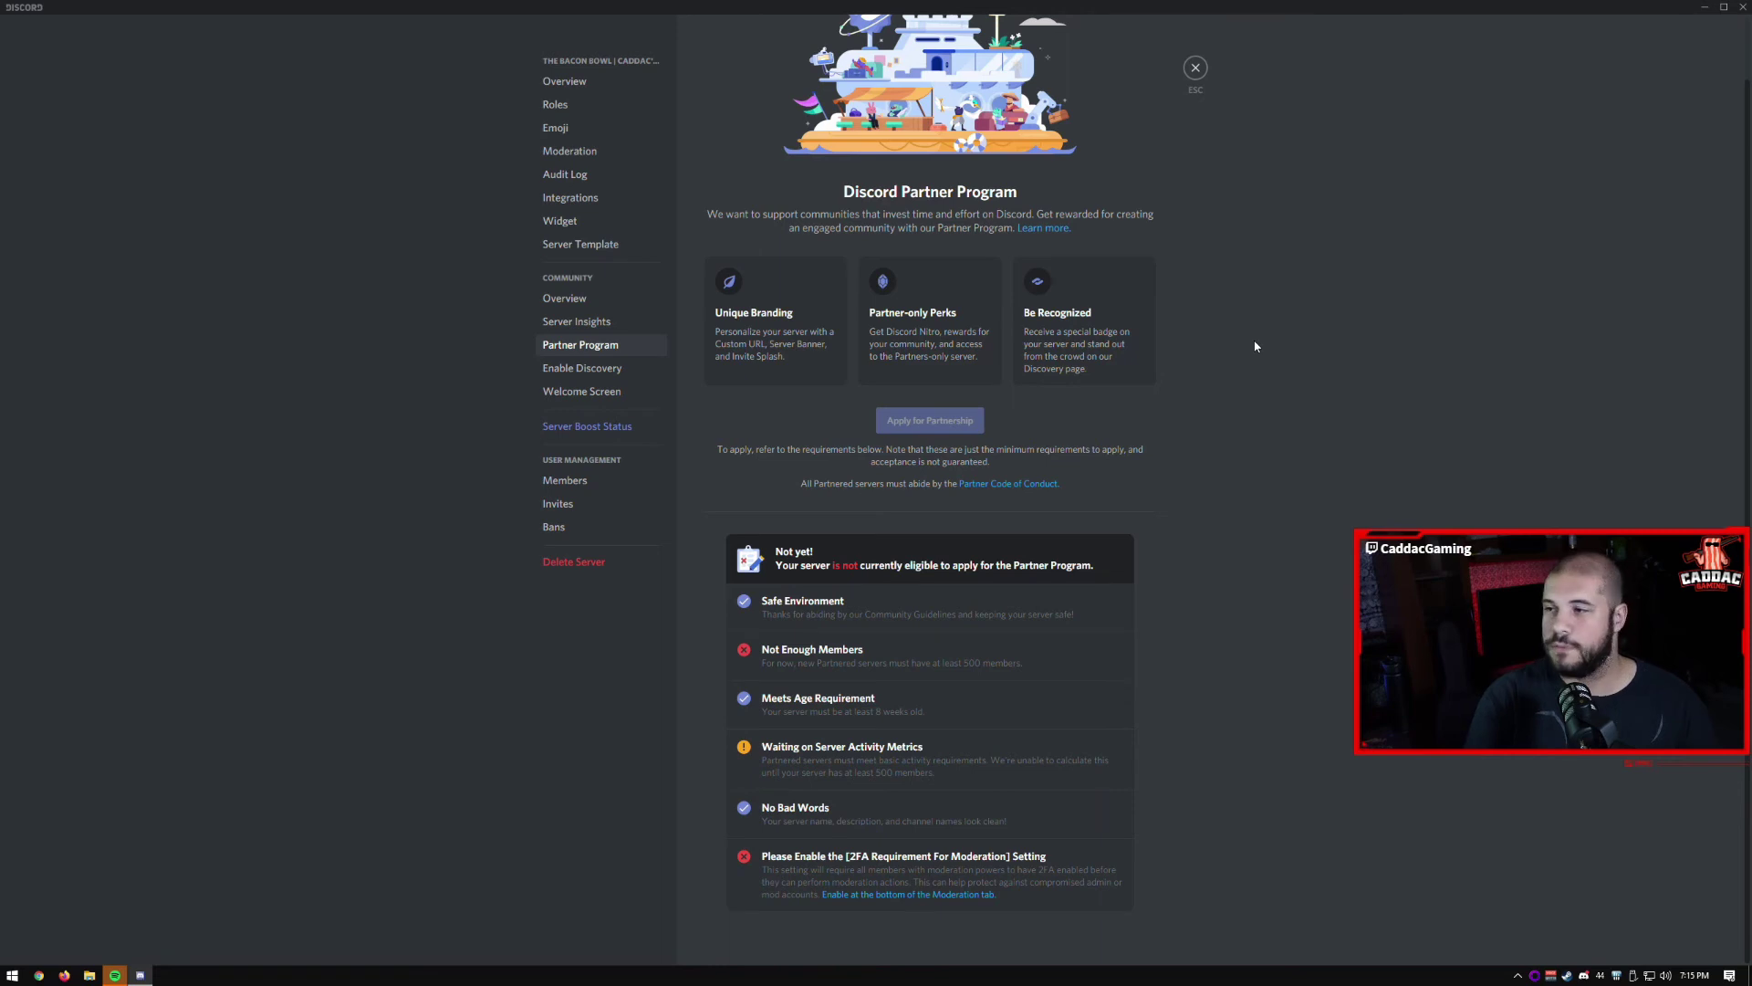
left_click(603, 374)
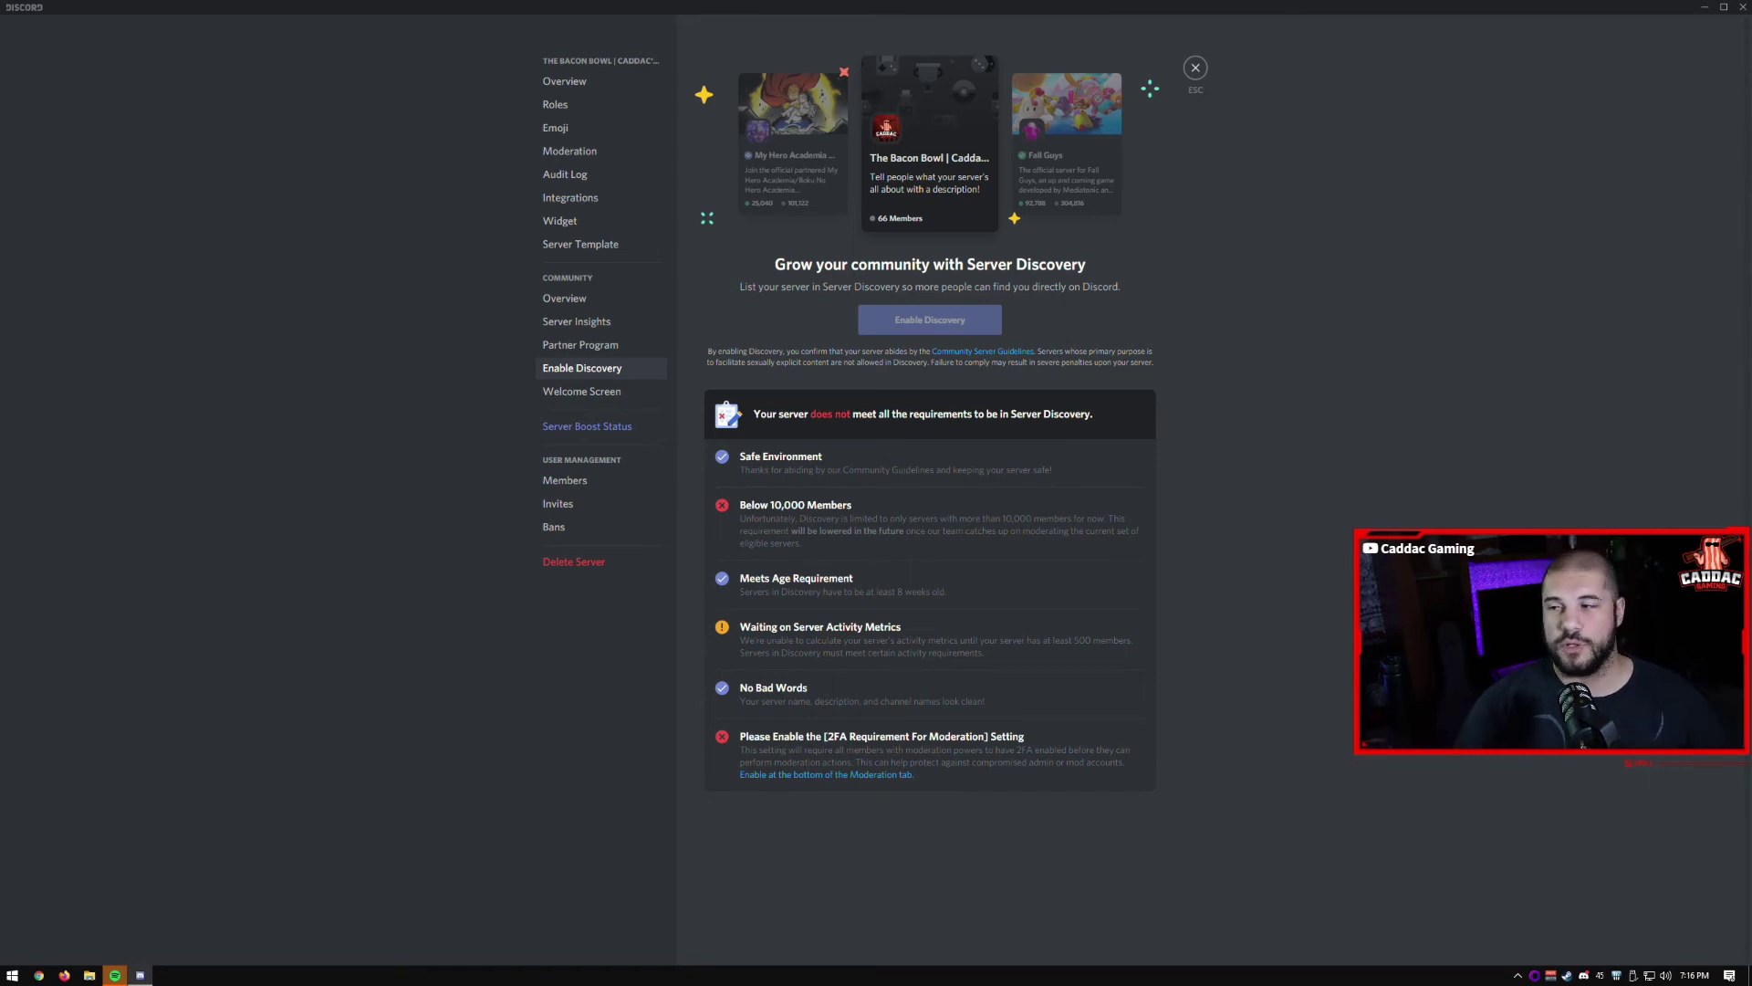
- Examine the server's welcome screen settings and preview what new members see when they join
left_click(610, 392)
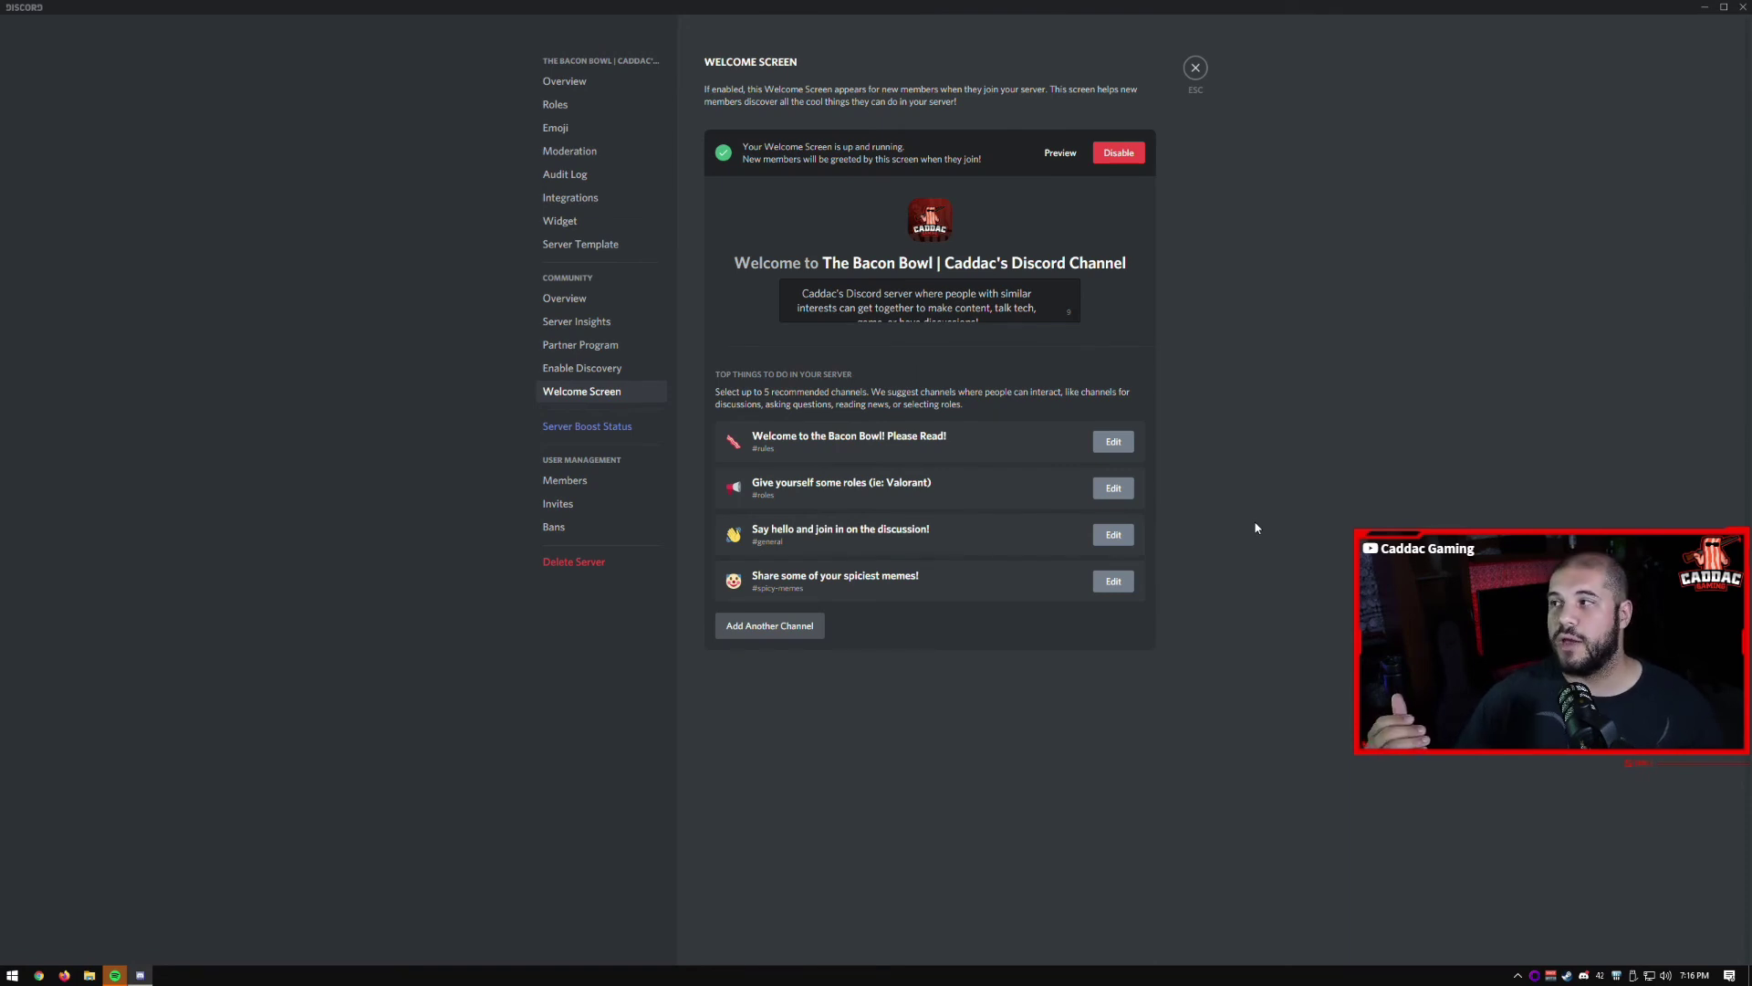
left_click(1061, 153)
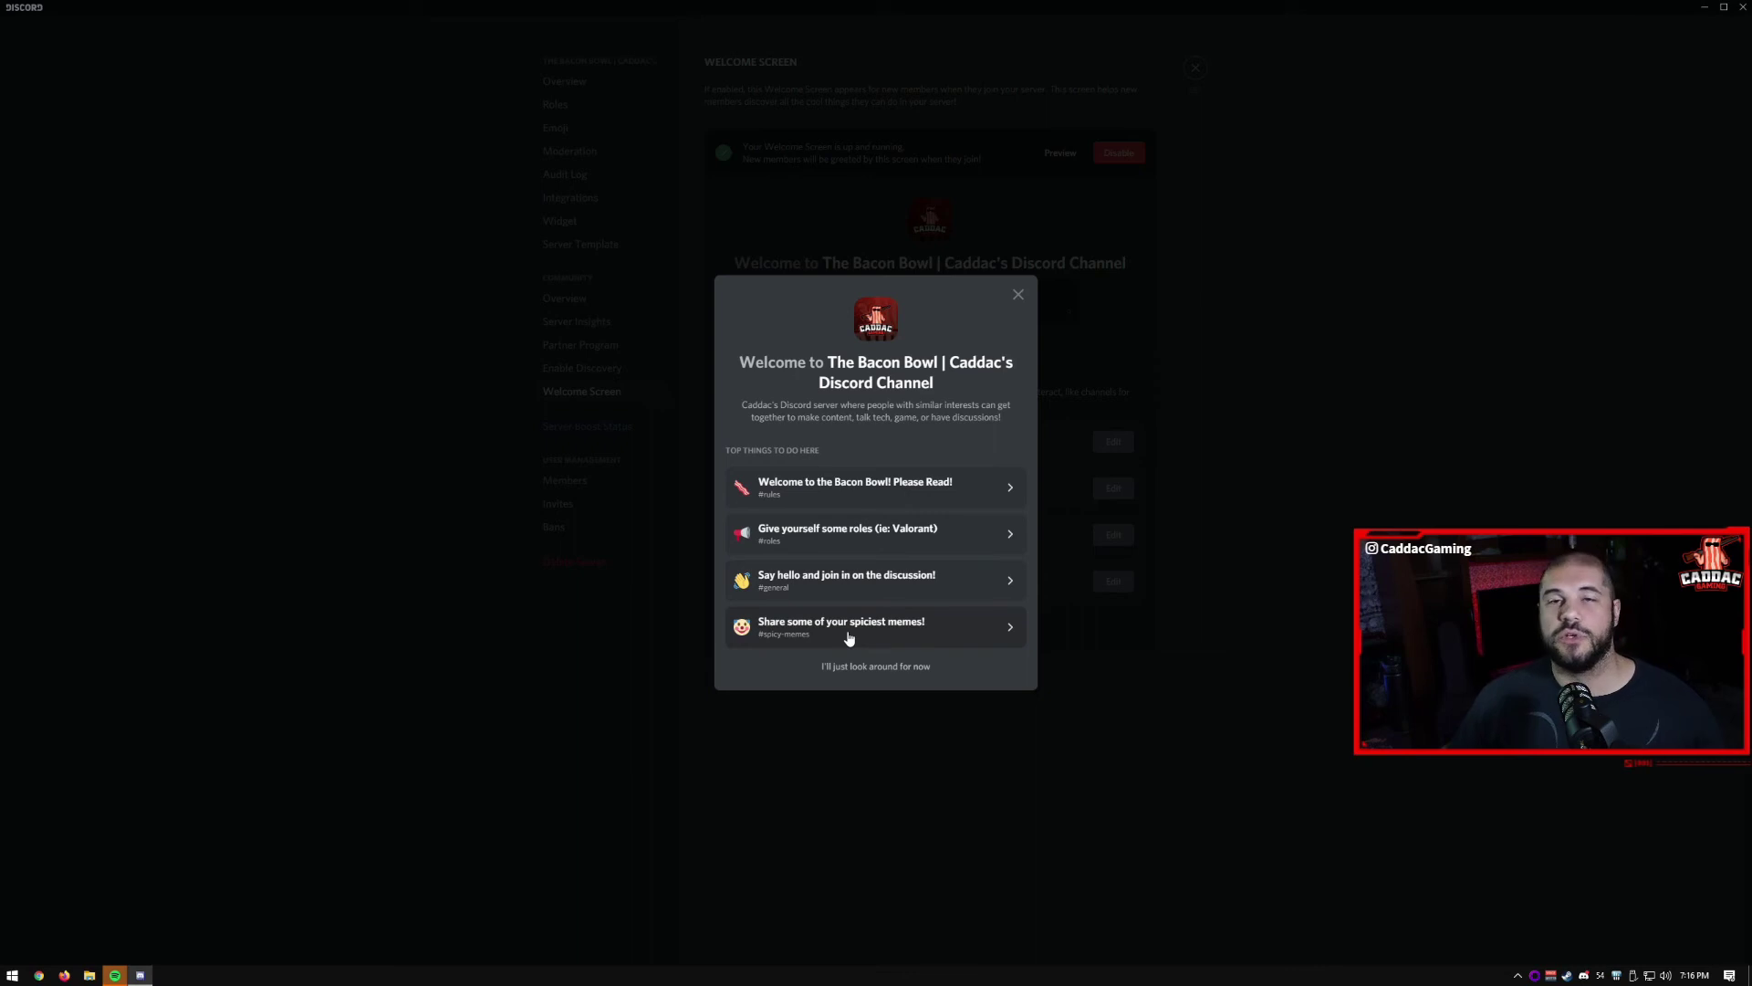
left_click(1018, 297)
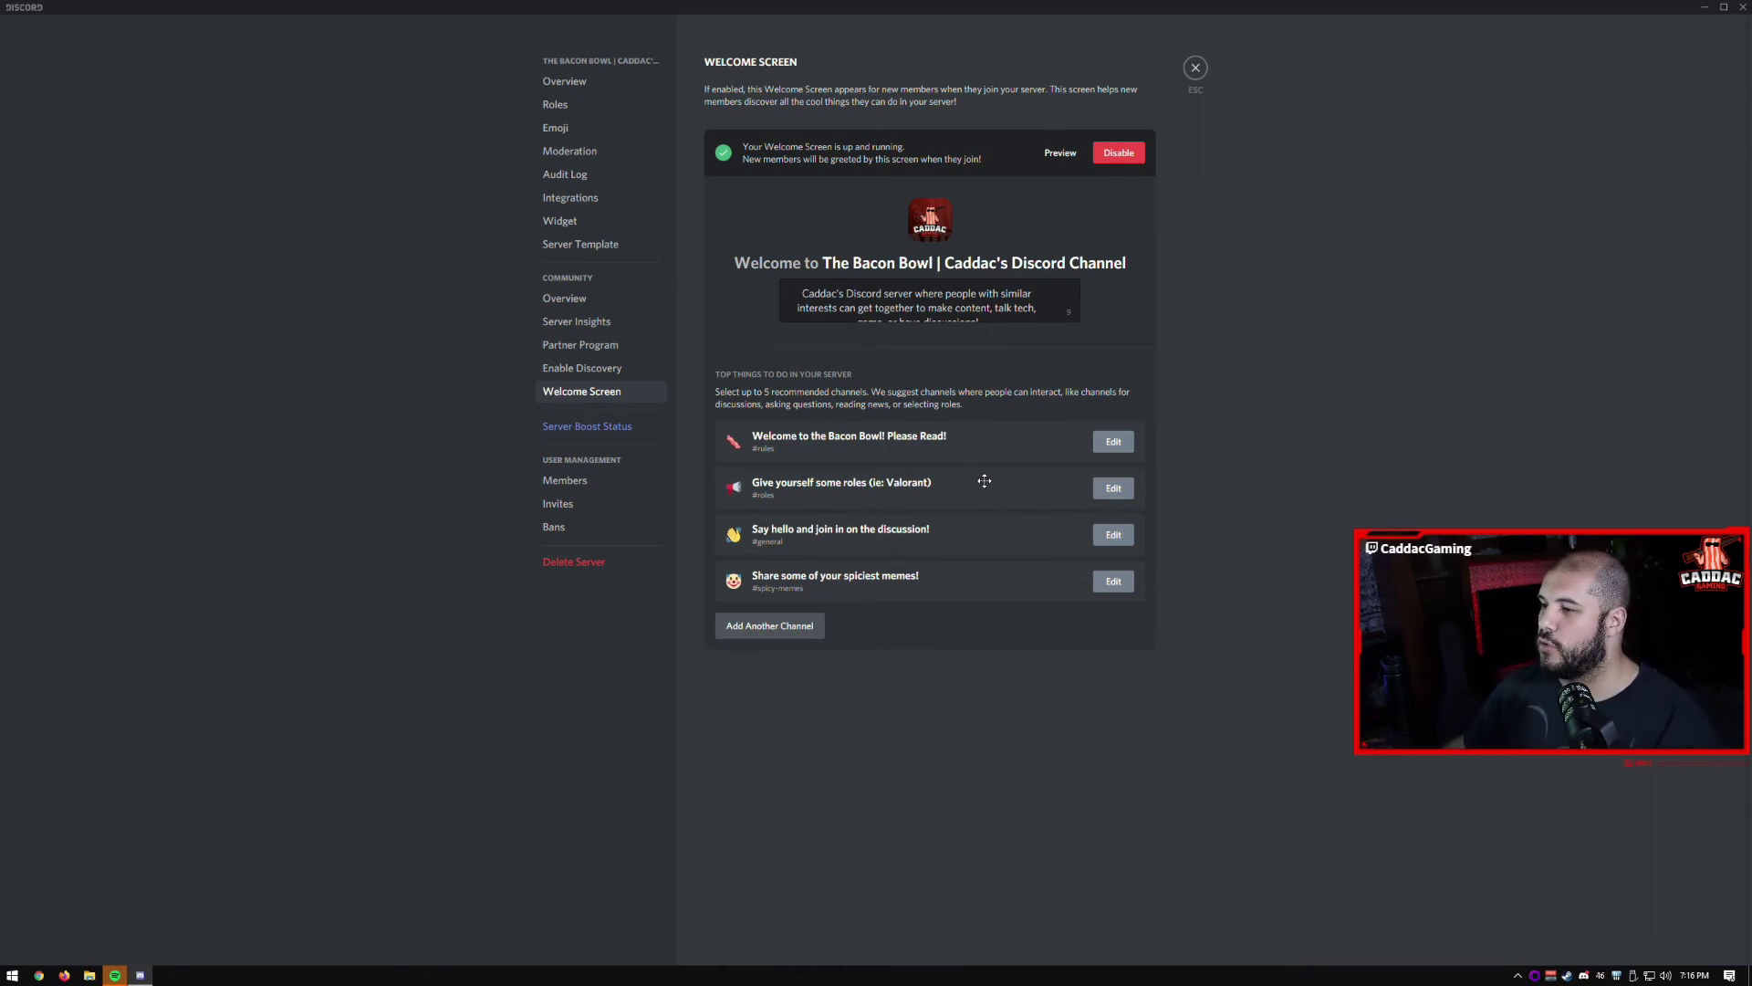
- Start adding another recommended channel to the welcome screen and select #helpdesk
left_click(787, 628)
left_click(829, 450)
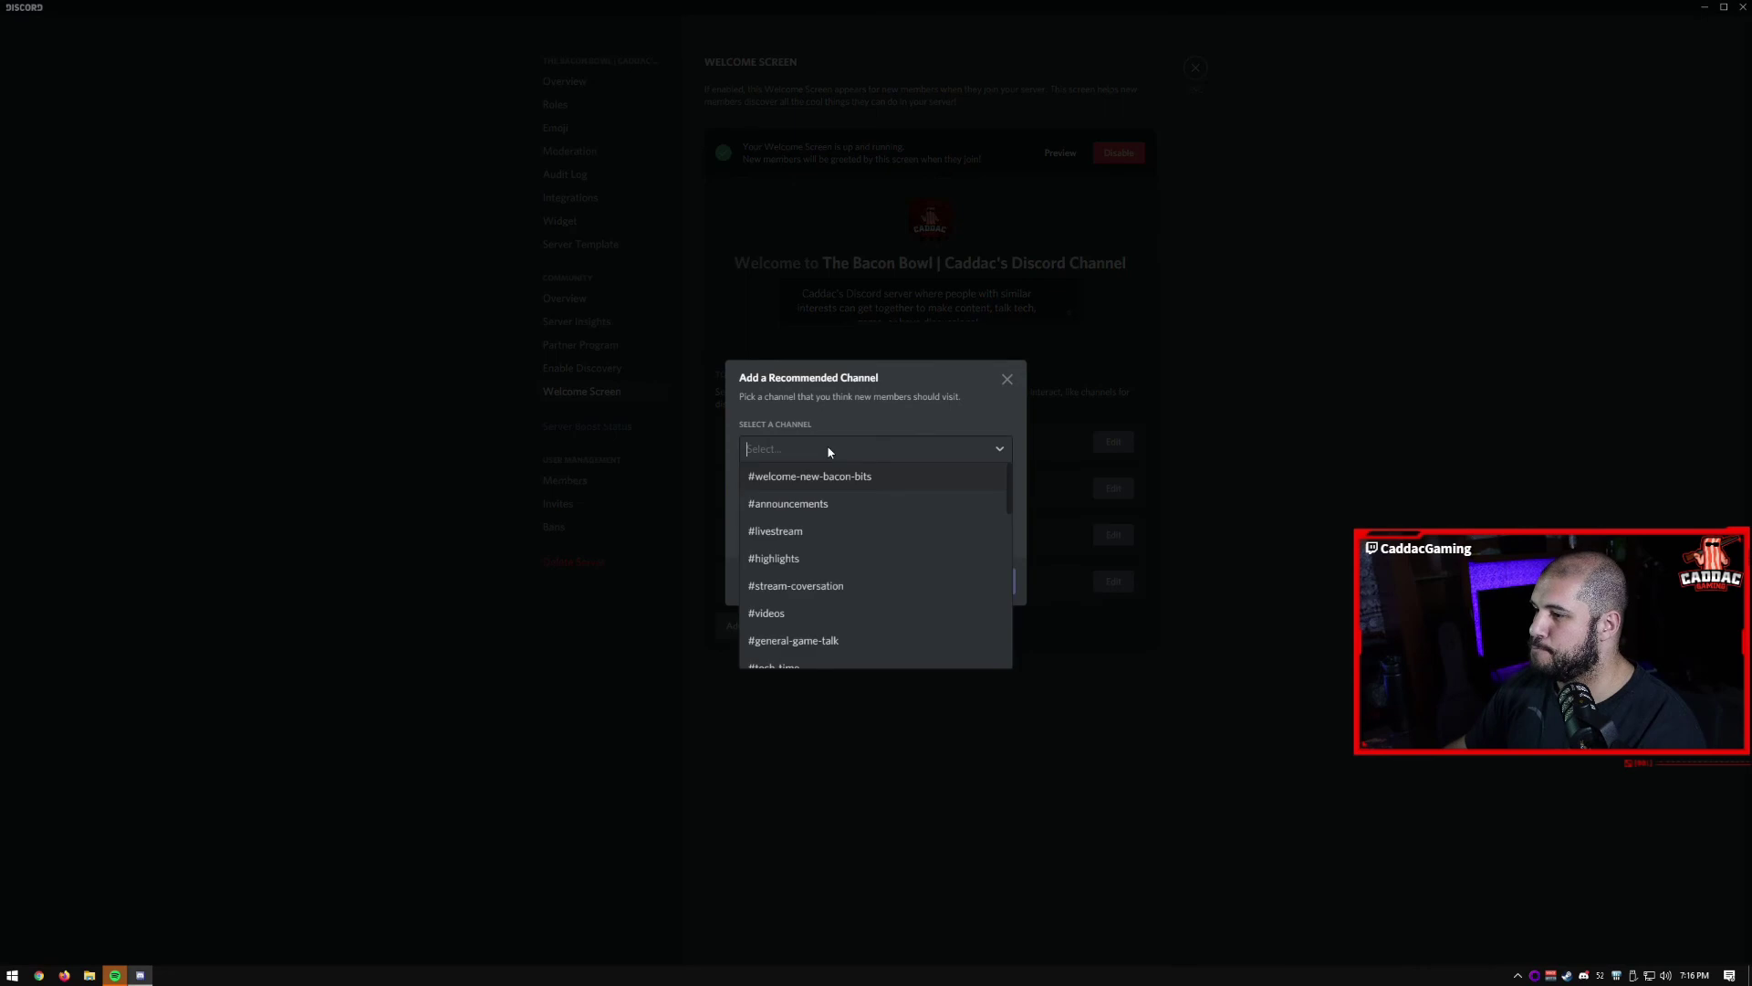
scroll(848, 502, "down", 5)
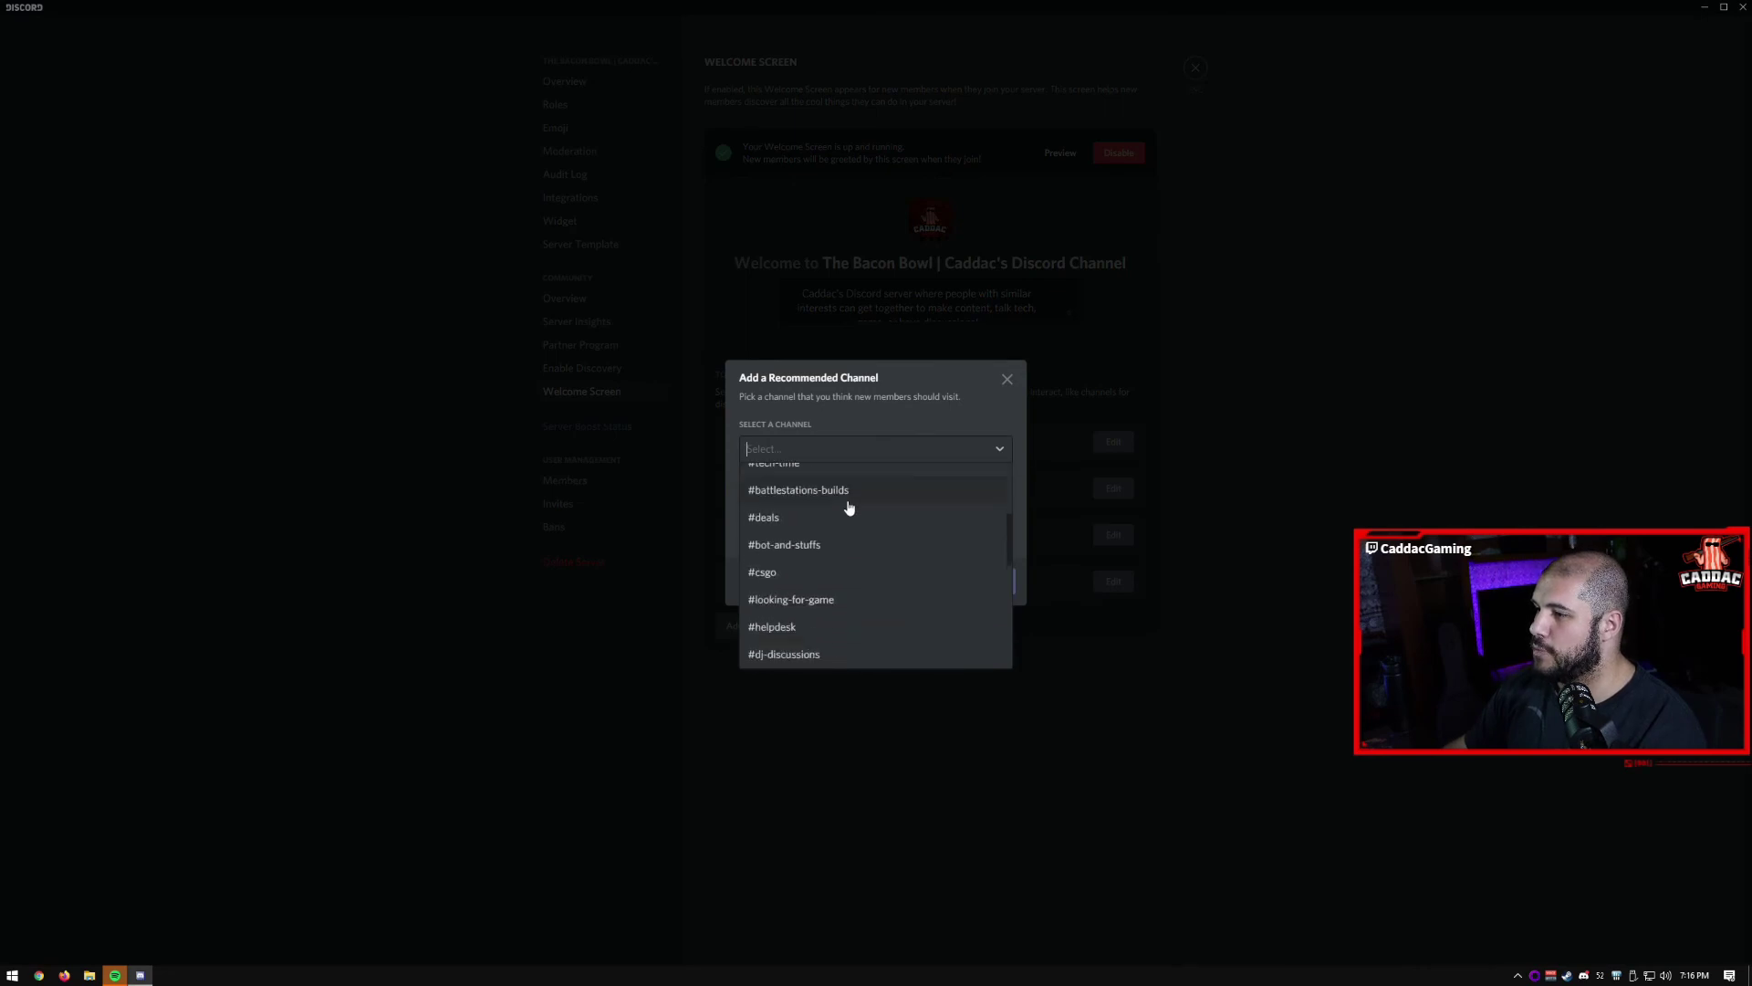
scroll(840, 539, "down", 1)
left_click(821, 559)
left_click(822, 526)
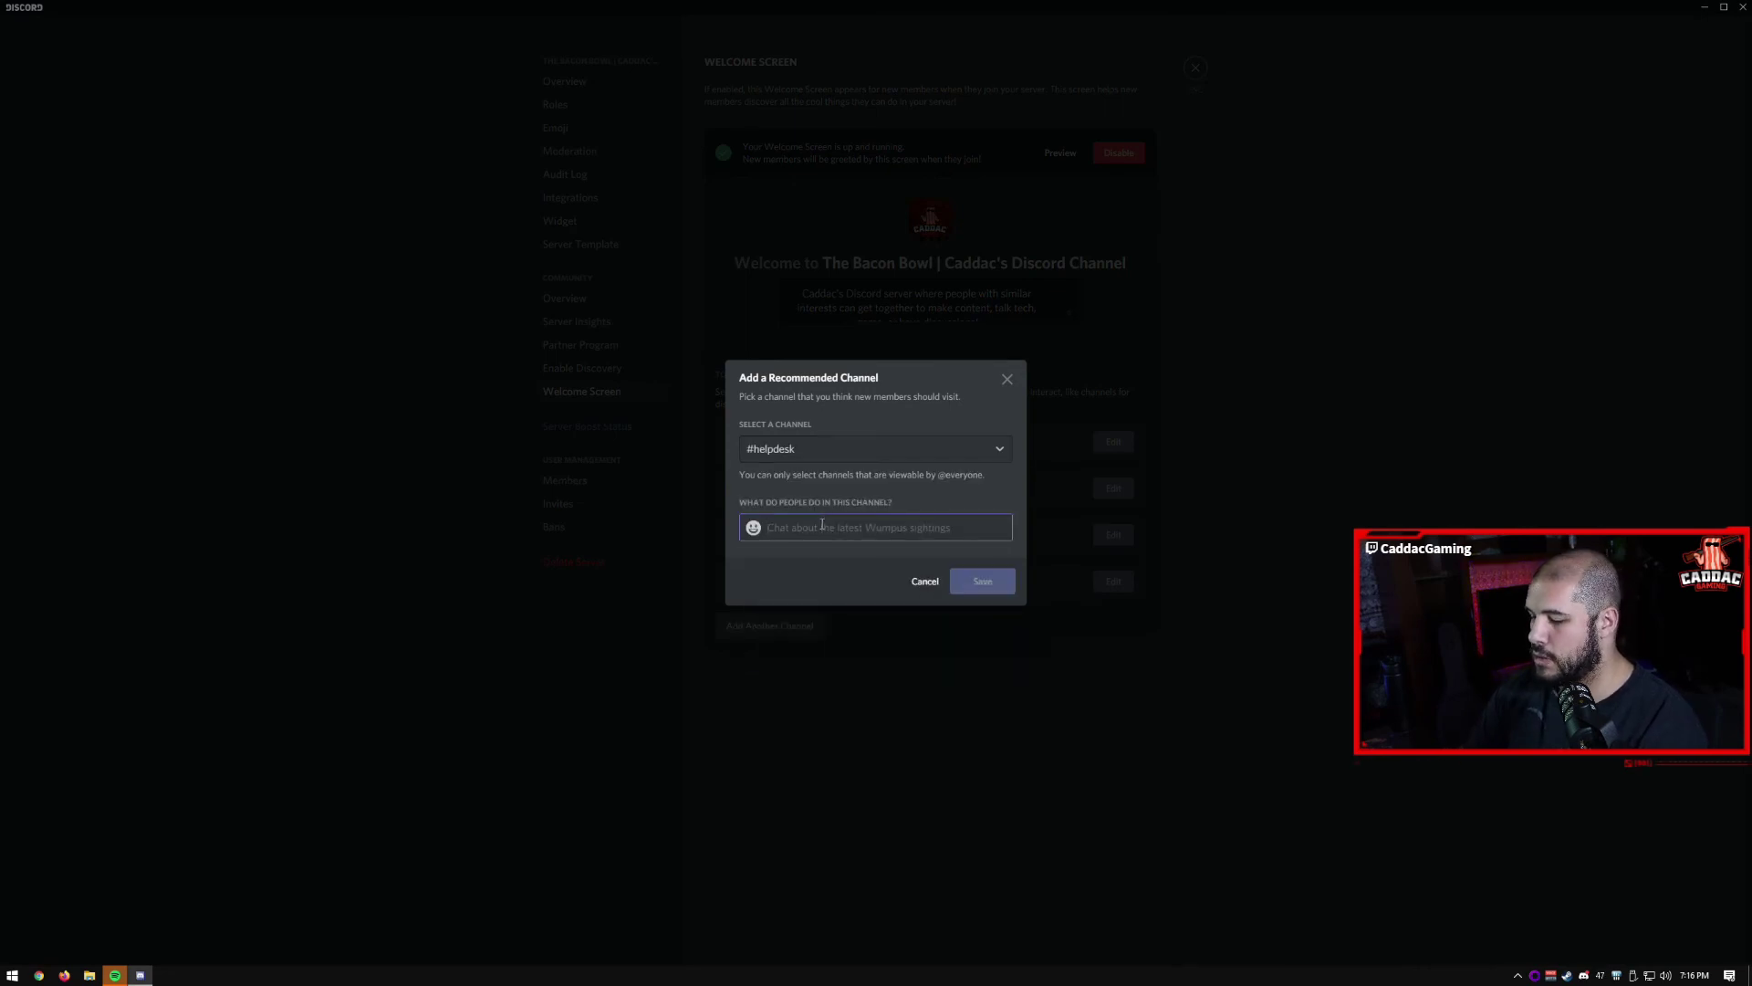
- Describe what people do in the #helpdesk channel as "If you're looking for help, post here!"
type("If you're looking for help")
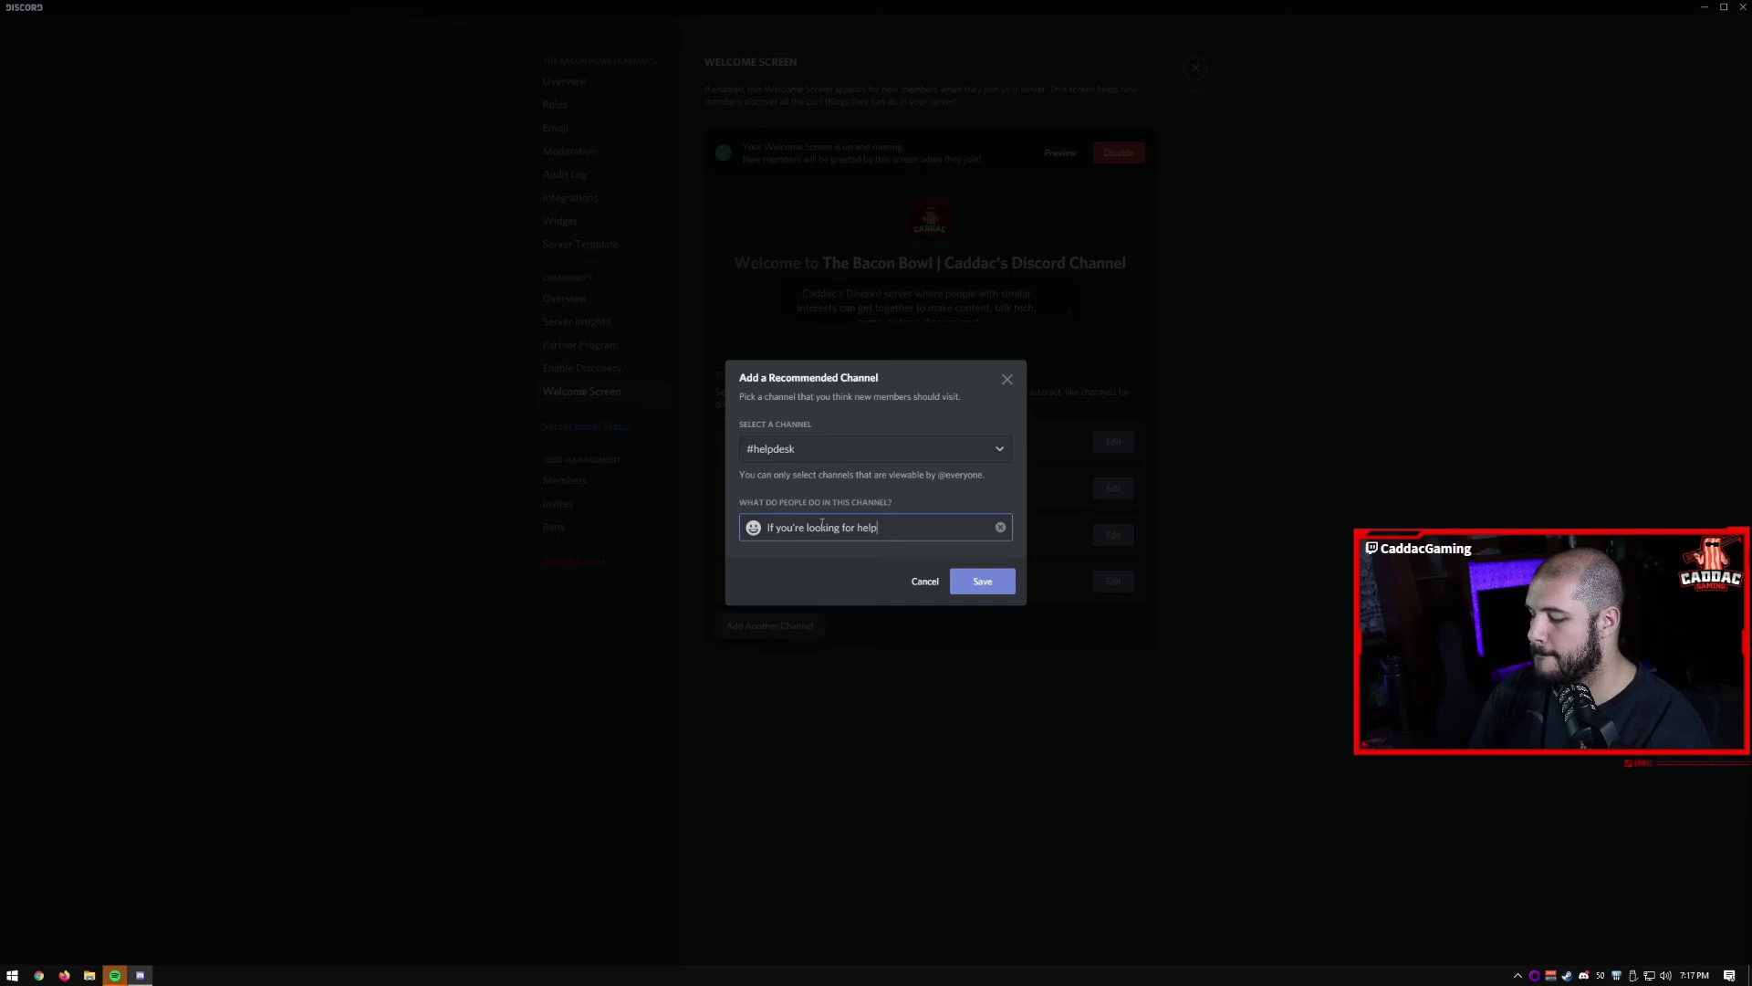
type(", please post ab")
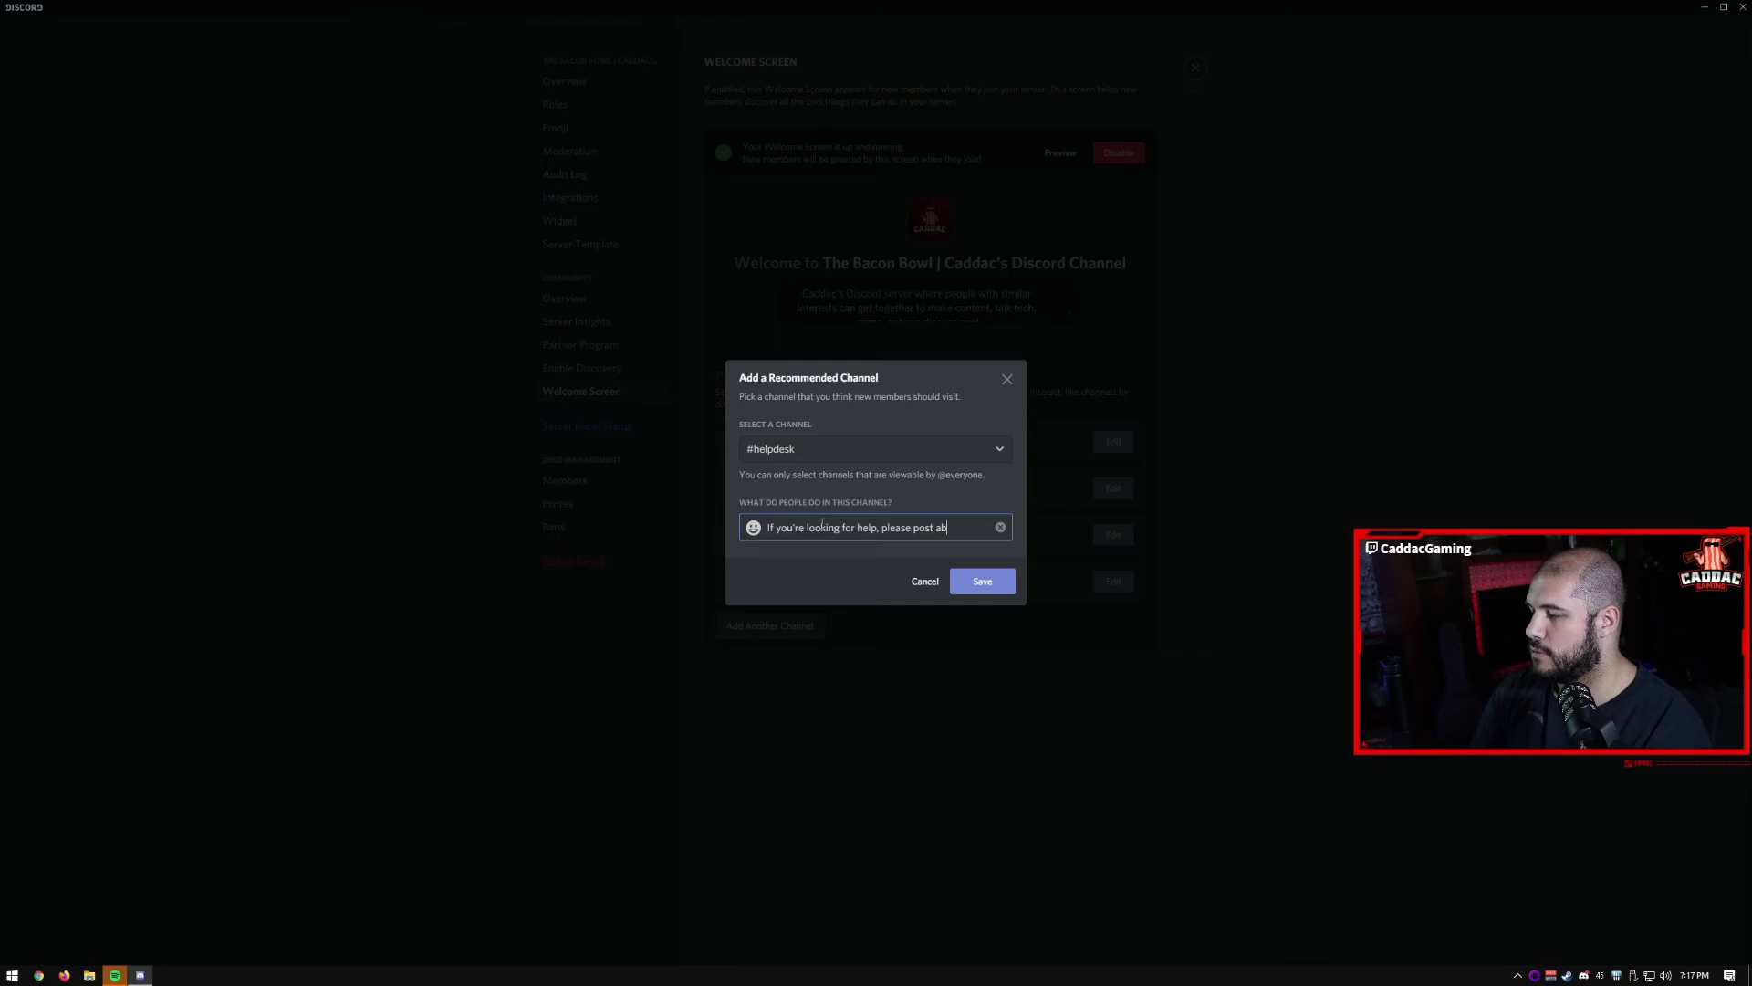
key("BackSpace")
key("BackSpace")
key("BackSpace")
key("BackSpace")
key("BackSpace")
key("BackSpace")
key("BackSpace")
key("BackSpace")
key("BackSpace")
key("BackSpace")
key("BackSpace")
key("BackSpace")
key("BackSpace")
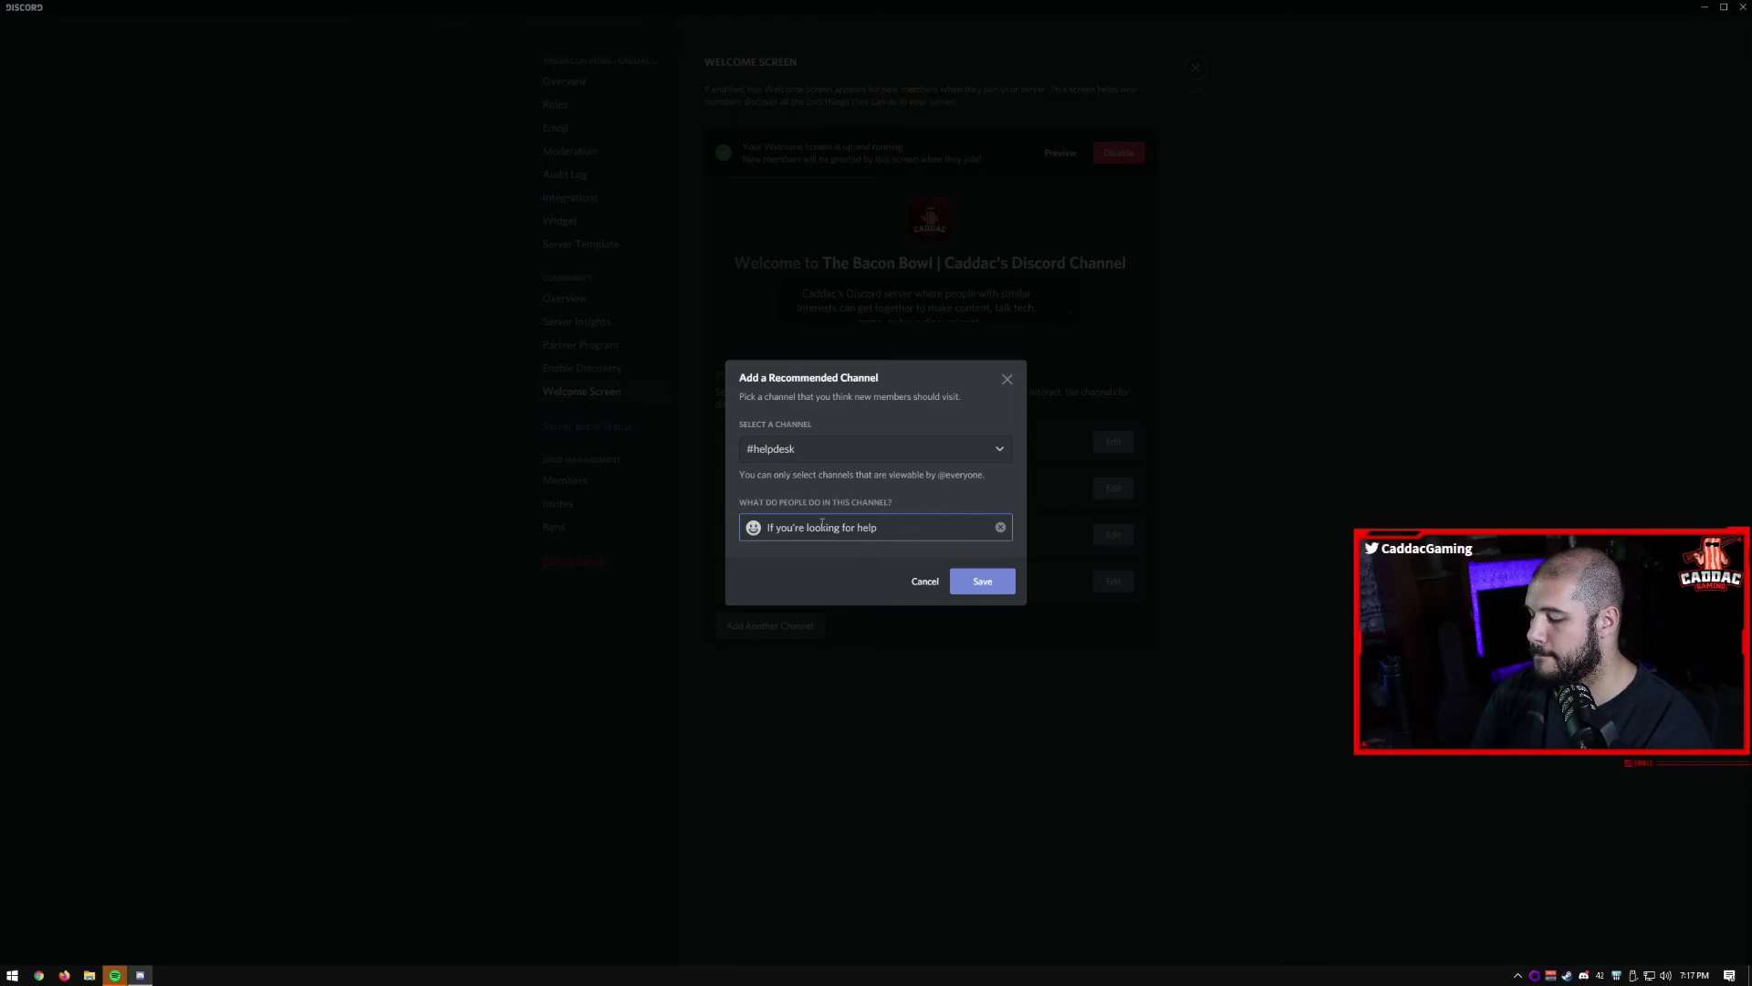
type(", post here!")
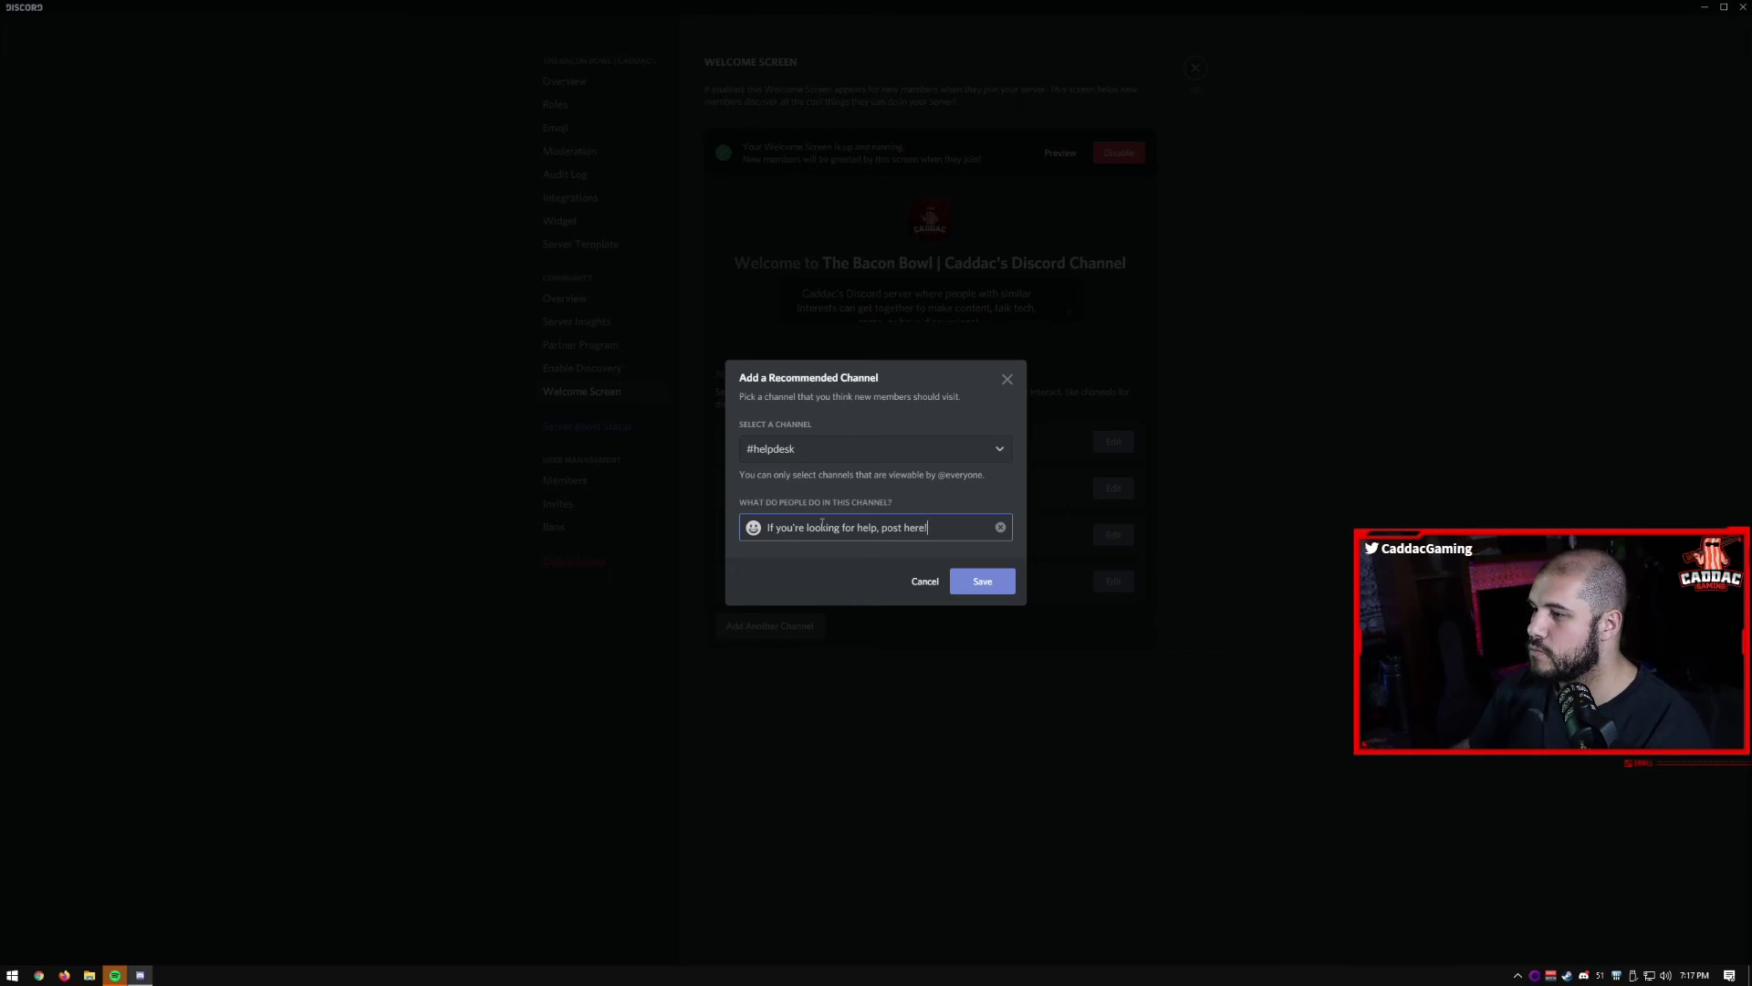
- Give the #helpdesk recommendation the :computer: emoji, save it, and preview the updated welcome screen
left_click(753, 527)
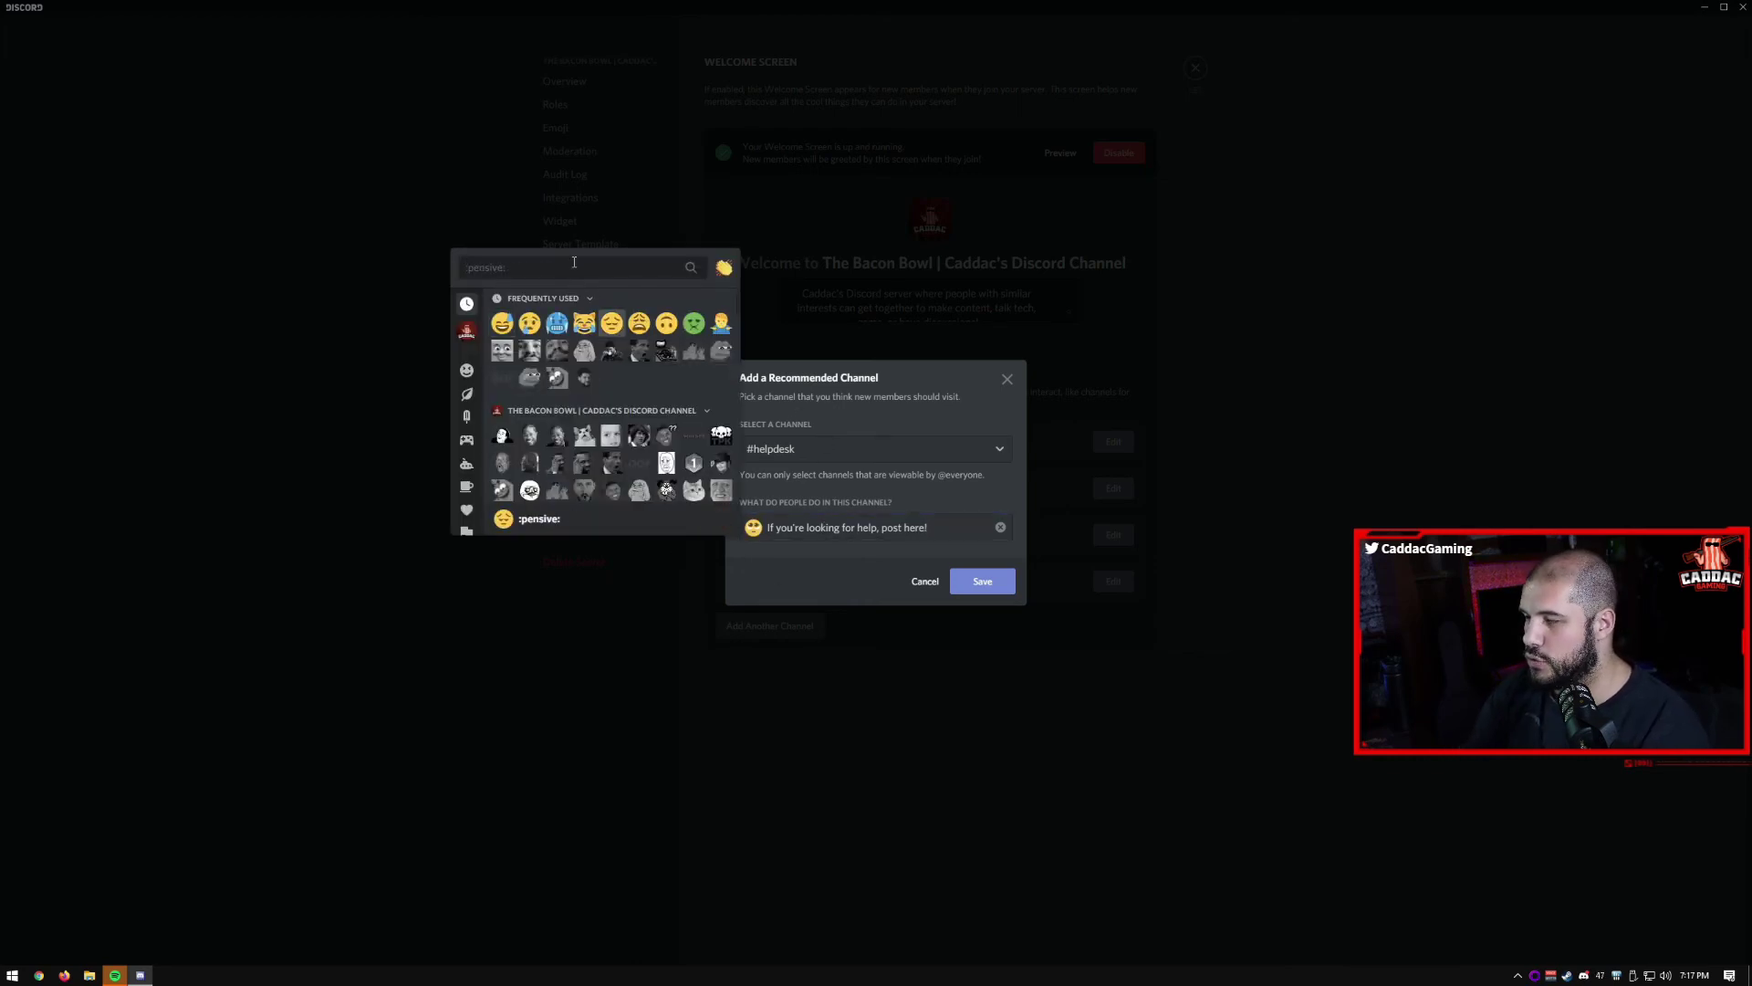
type("compu")
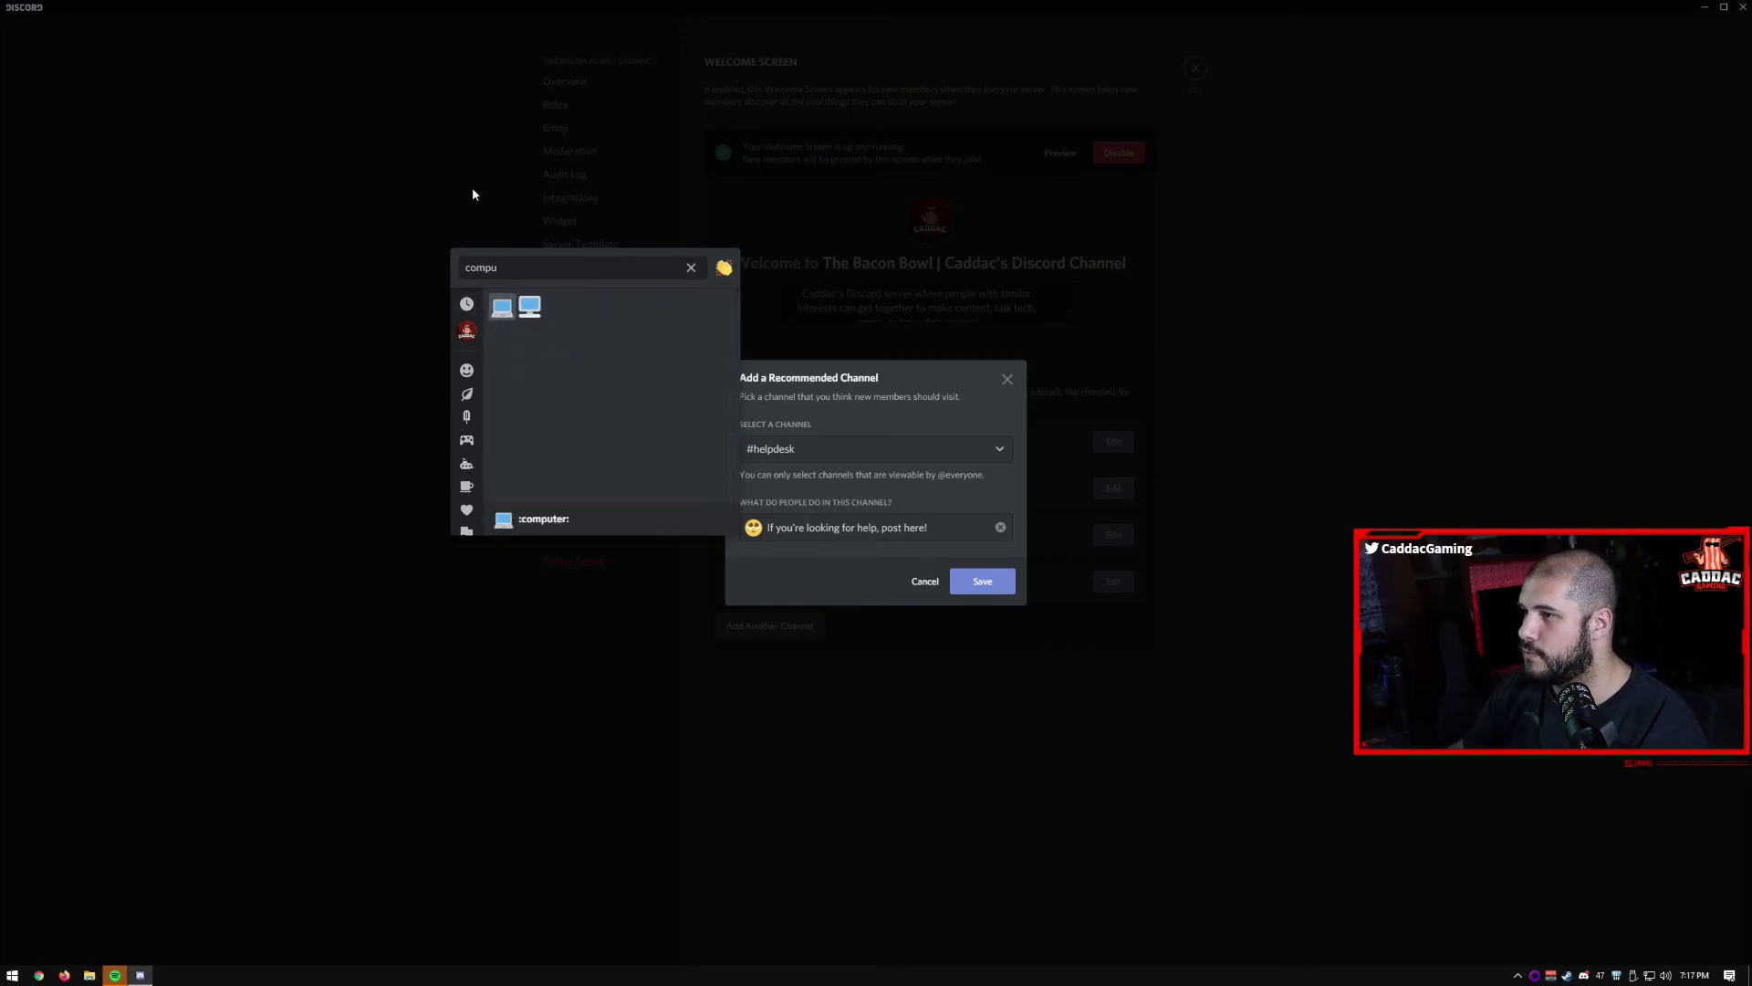
left_click(502, 307)
left_click(982, 581)
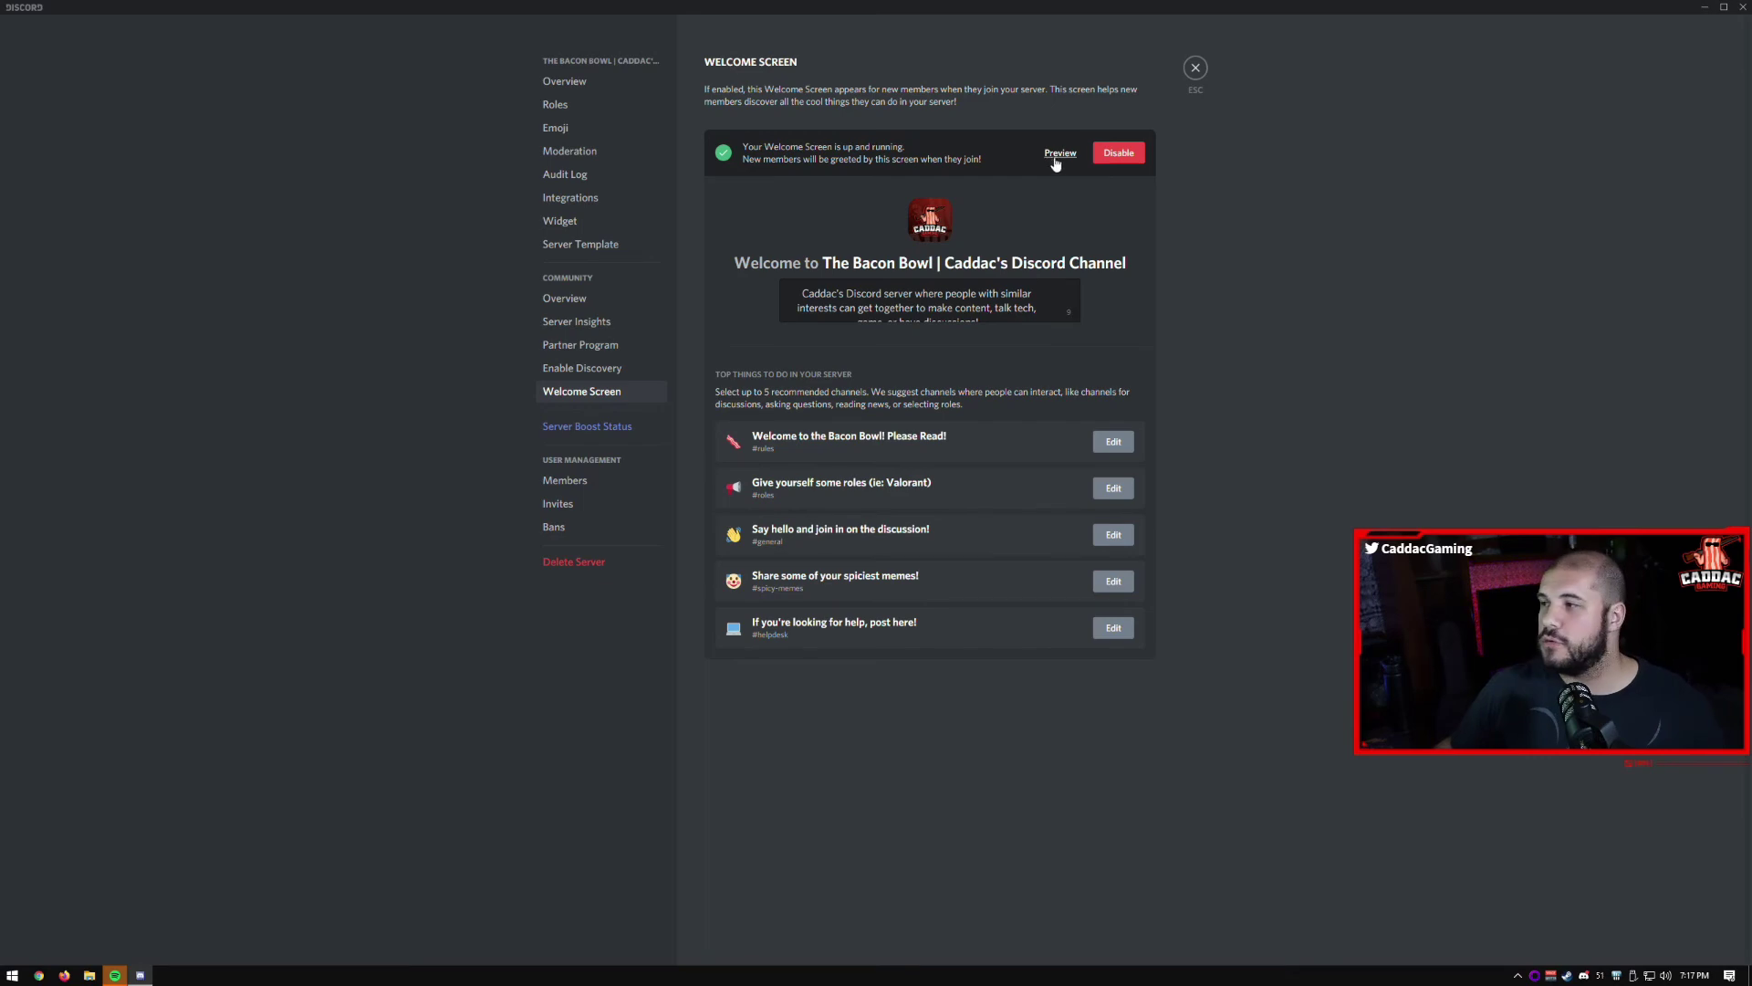
left_click(1058, 155)
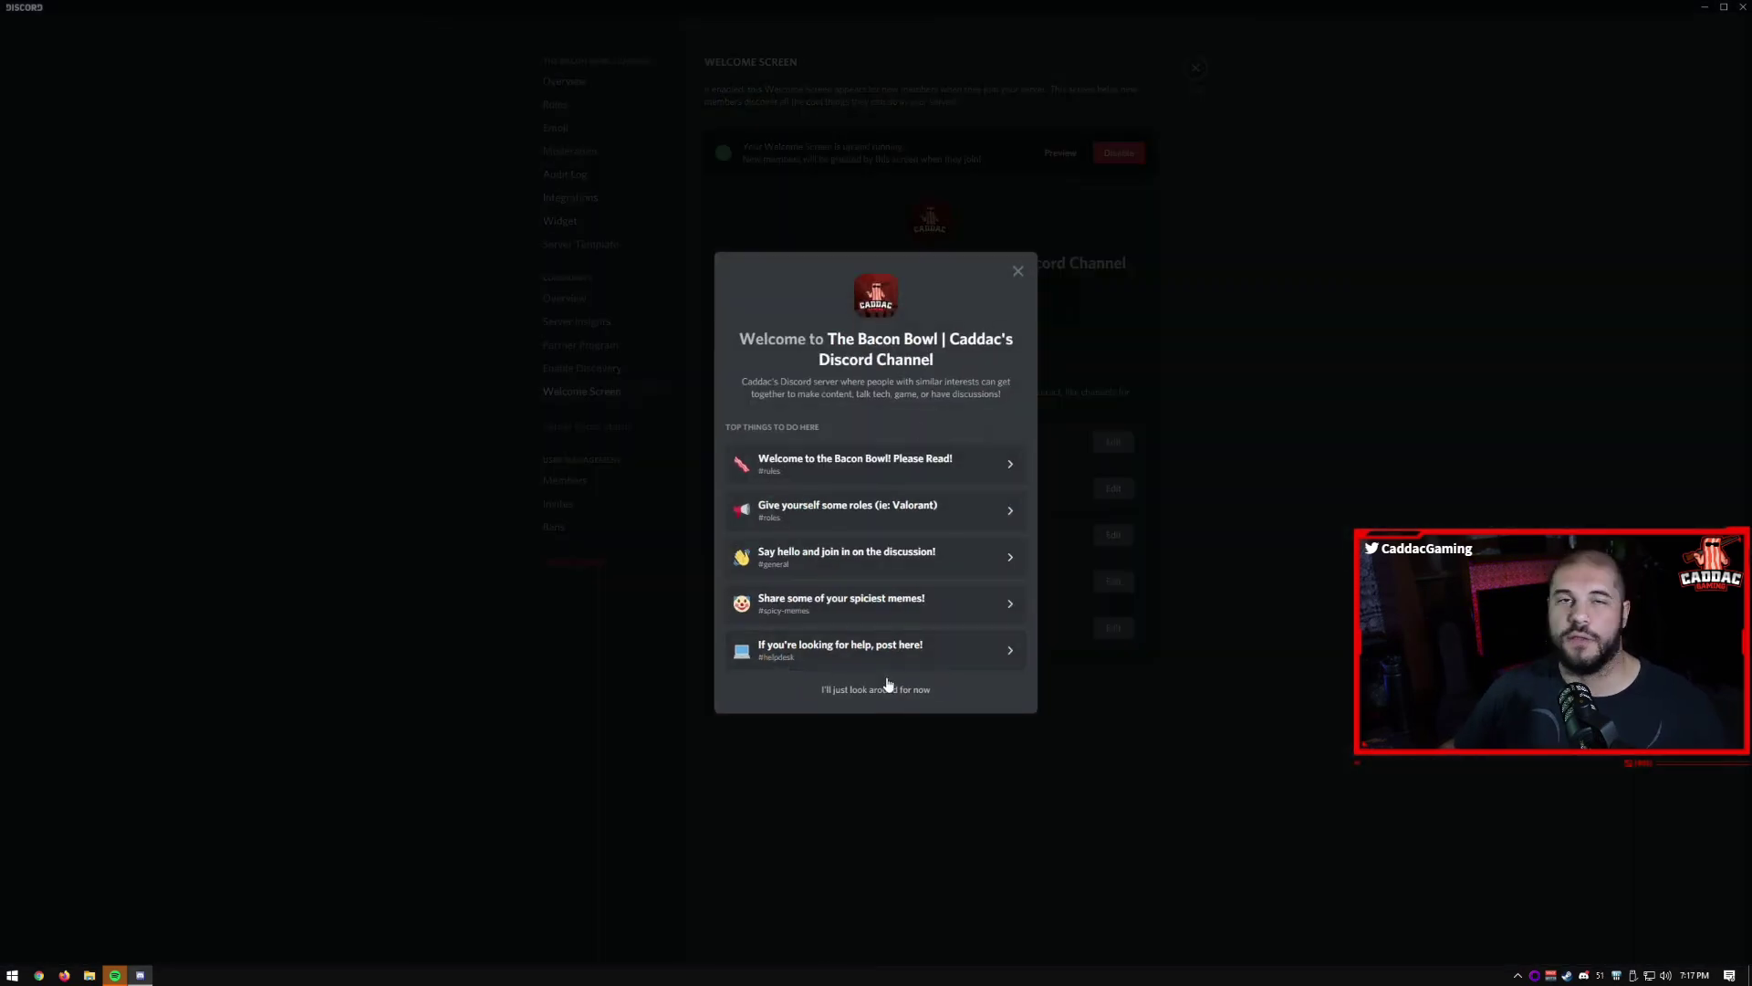
left_click(1124, 573)
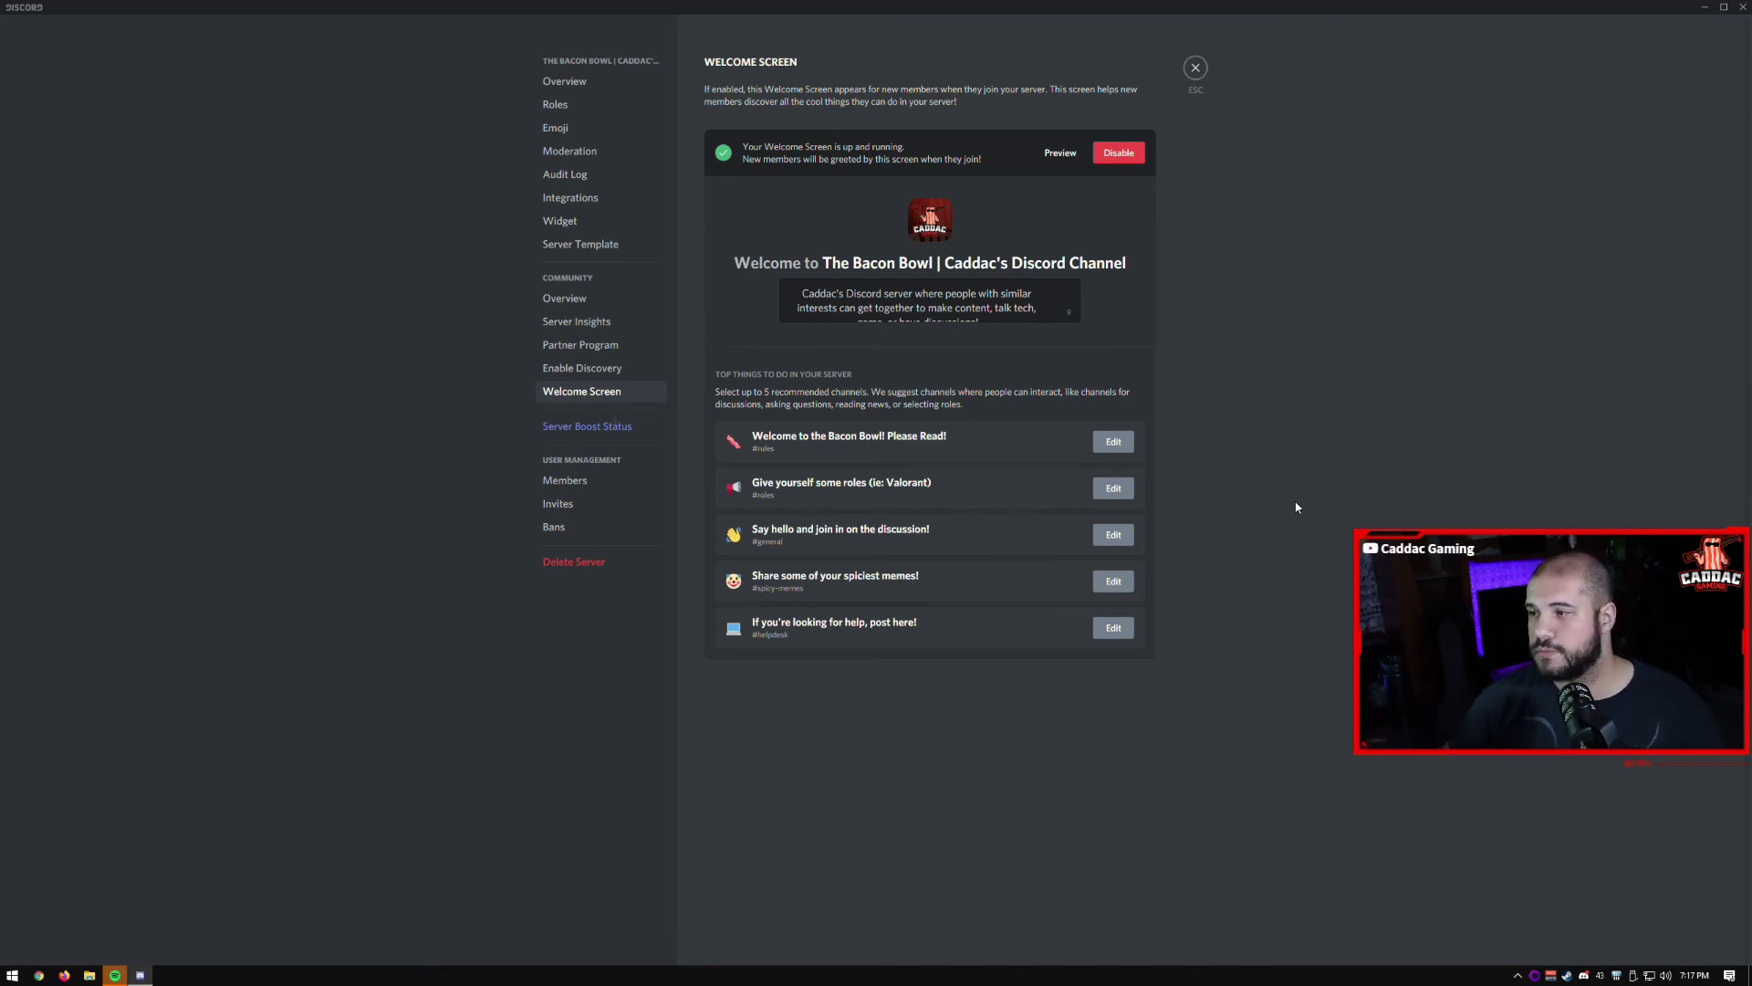
- Review the server's boost perks by level, its active invite links and its ban list
left_click(613, 430)
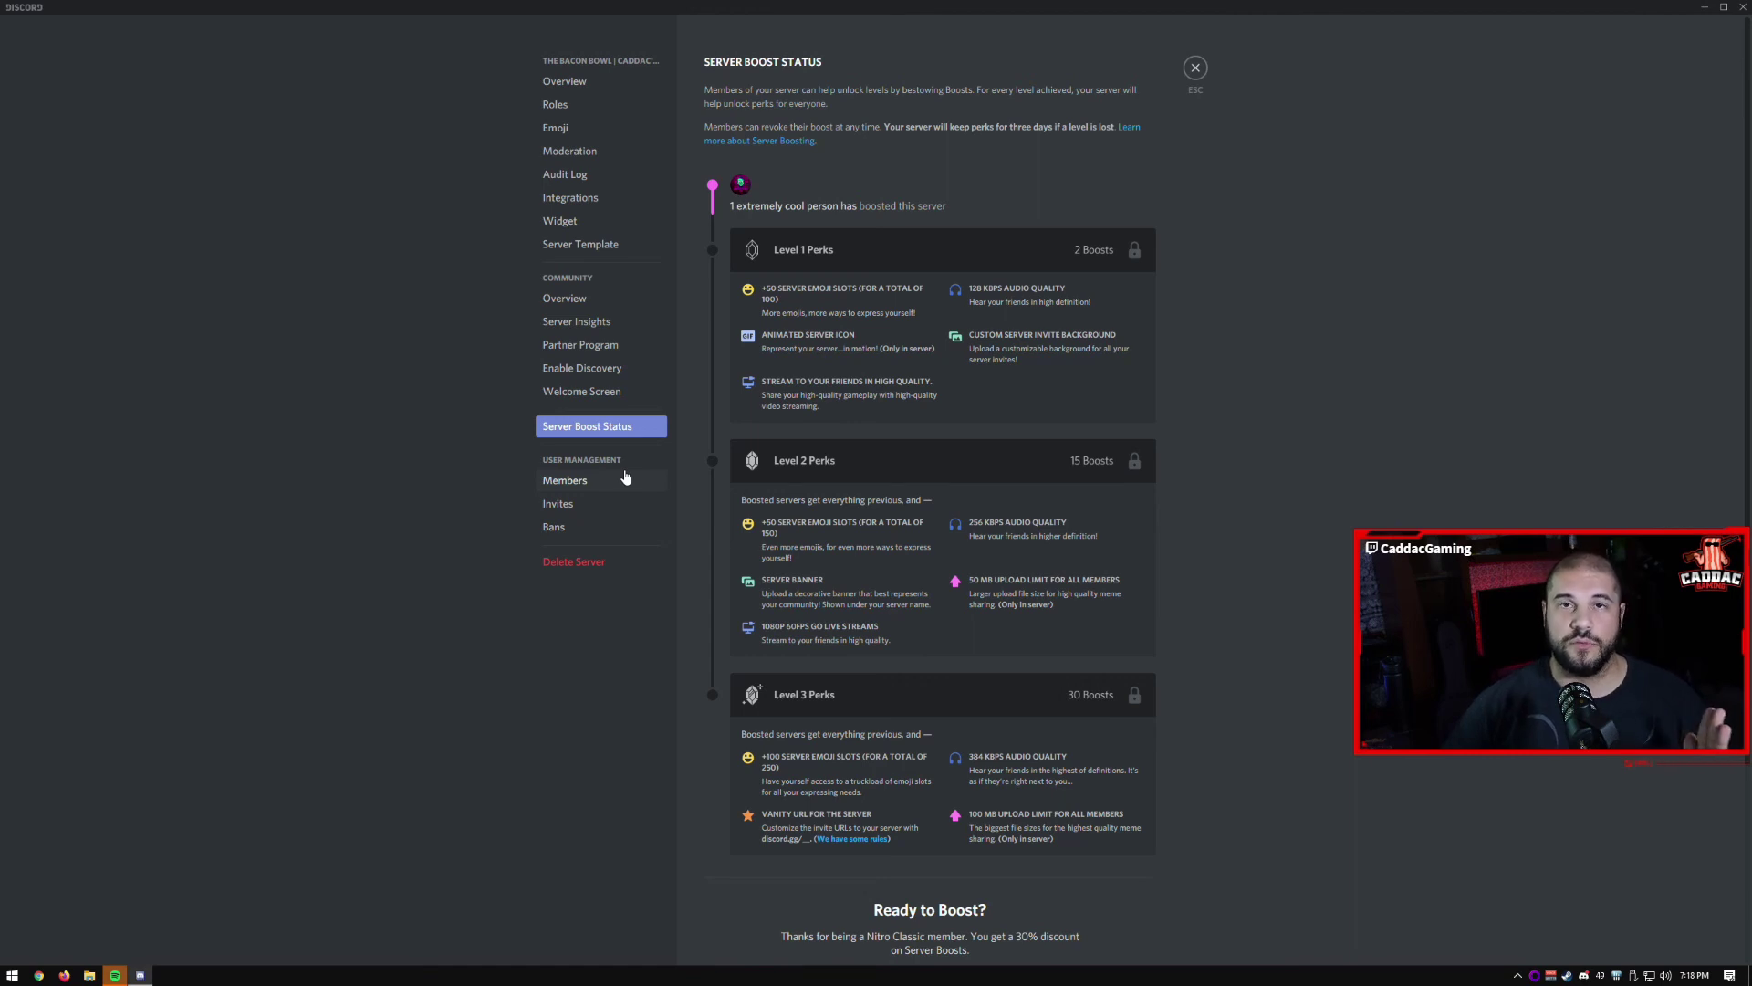
left_click(609, 503)
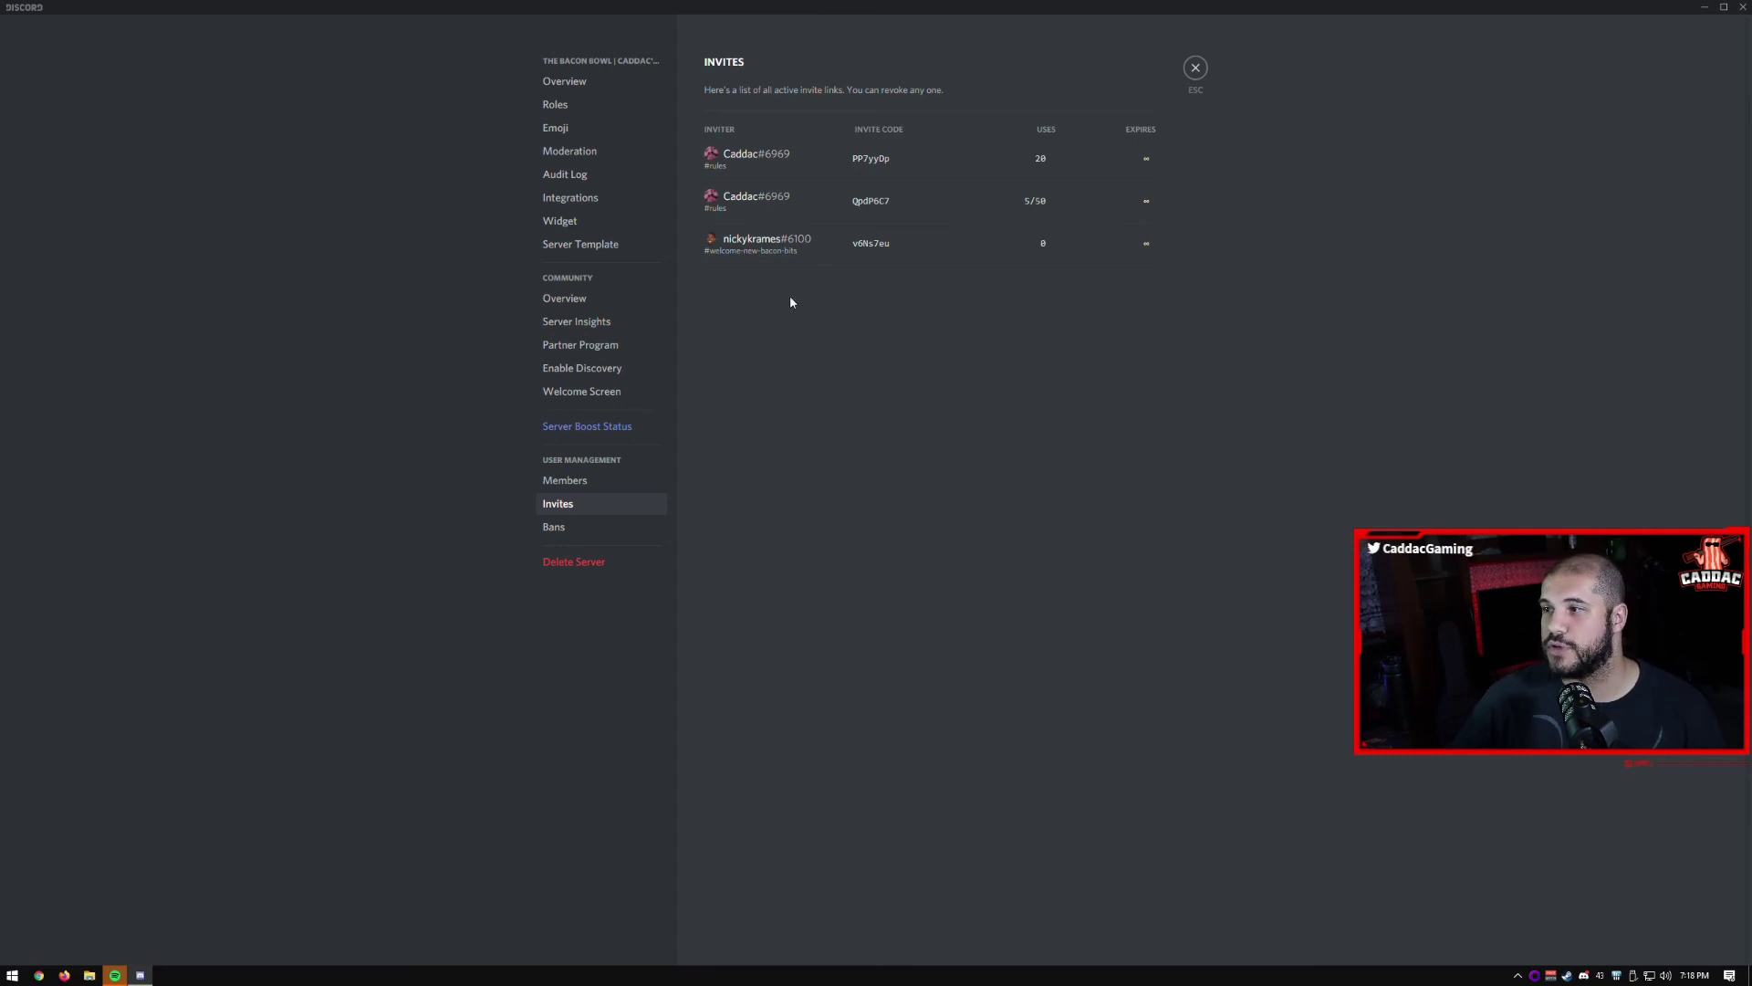
left_click(650, 527)
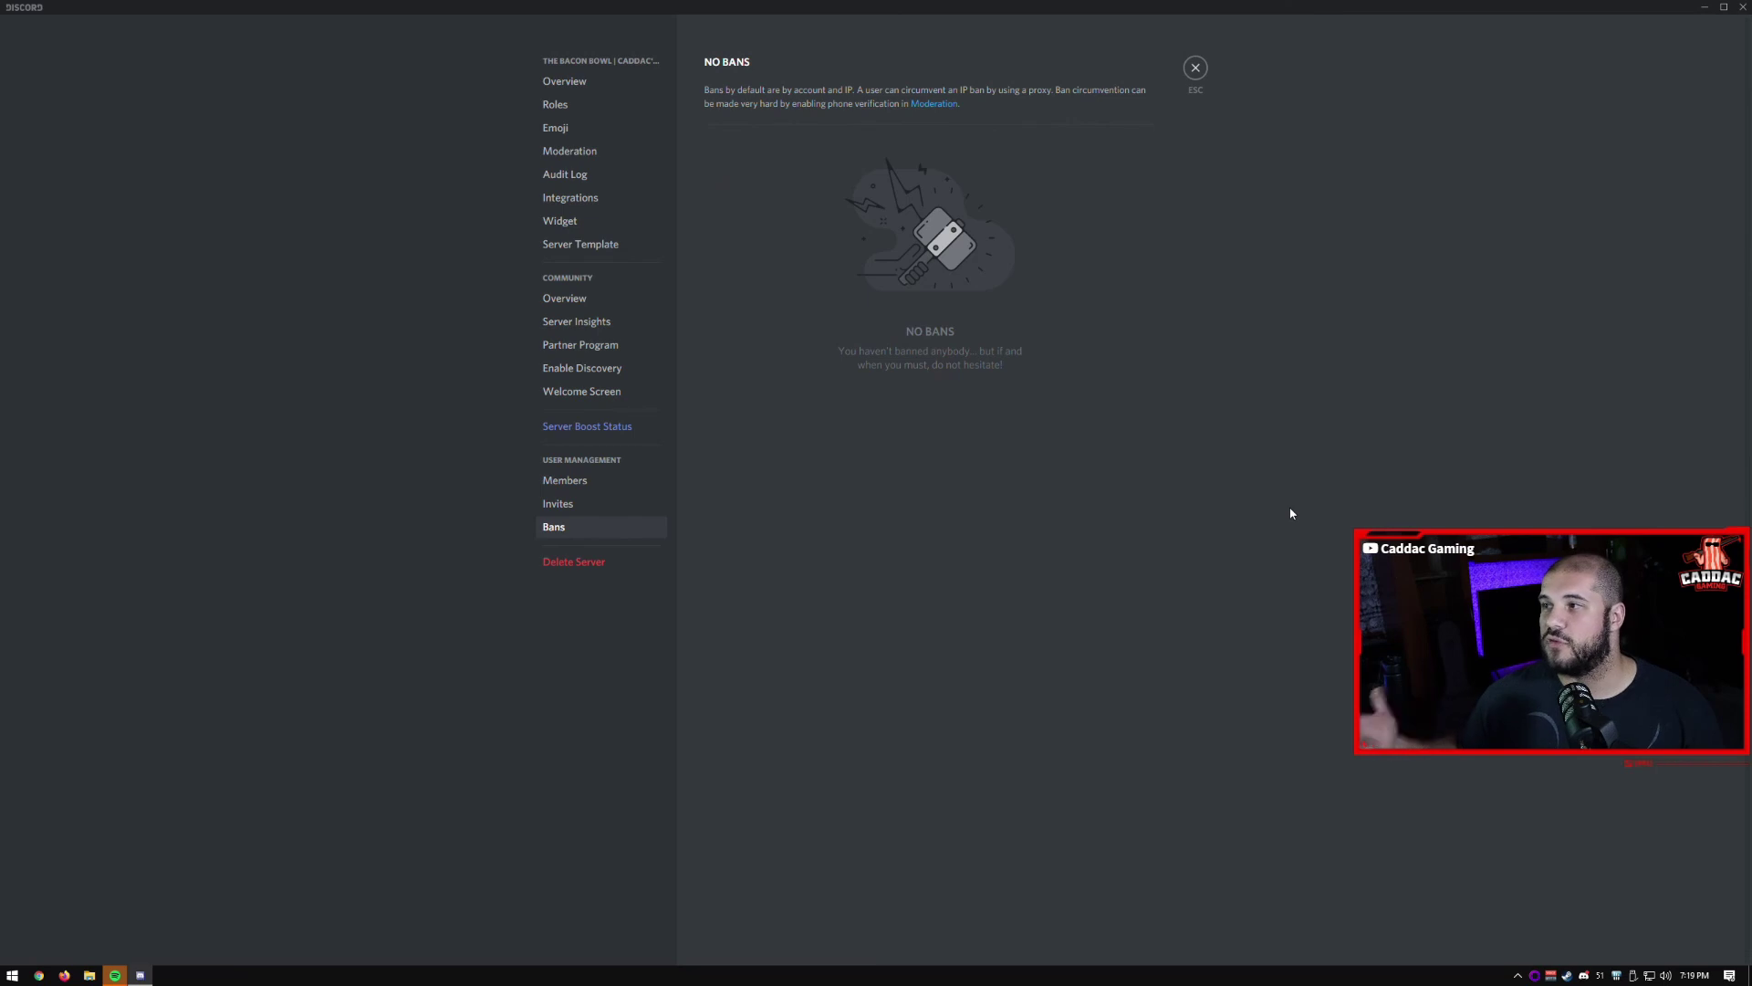